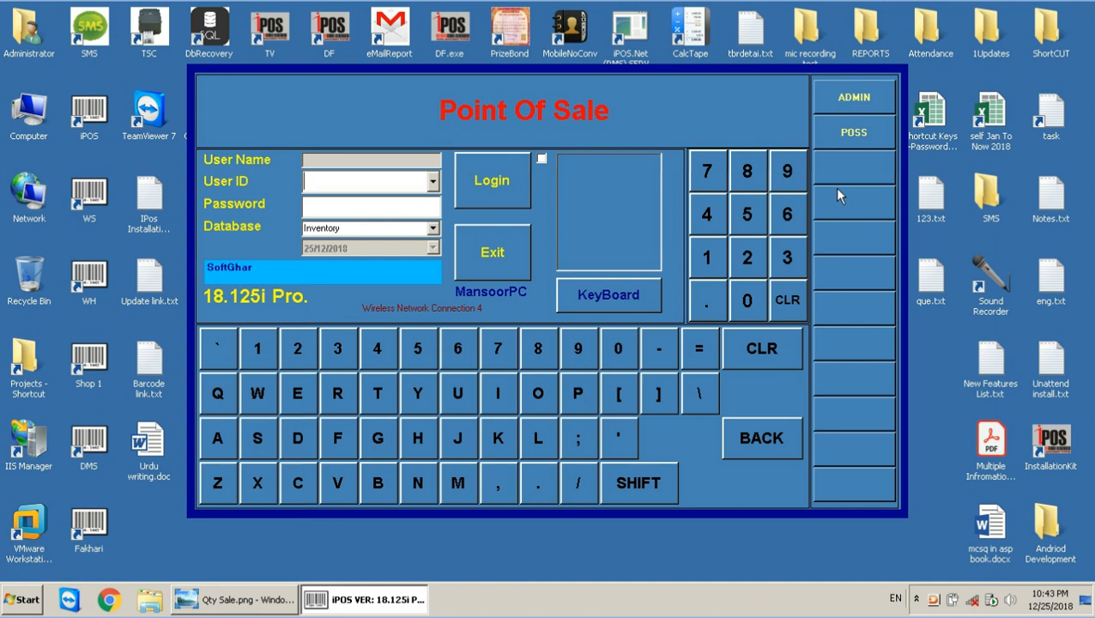
Sign in to iPOS.NET as ADMIN with the administrator password and close the POS login screen.
{"action": "left_click", "coordinate": [865, 100]}
{"action": "type", "text": "*****"}
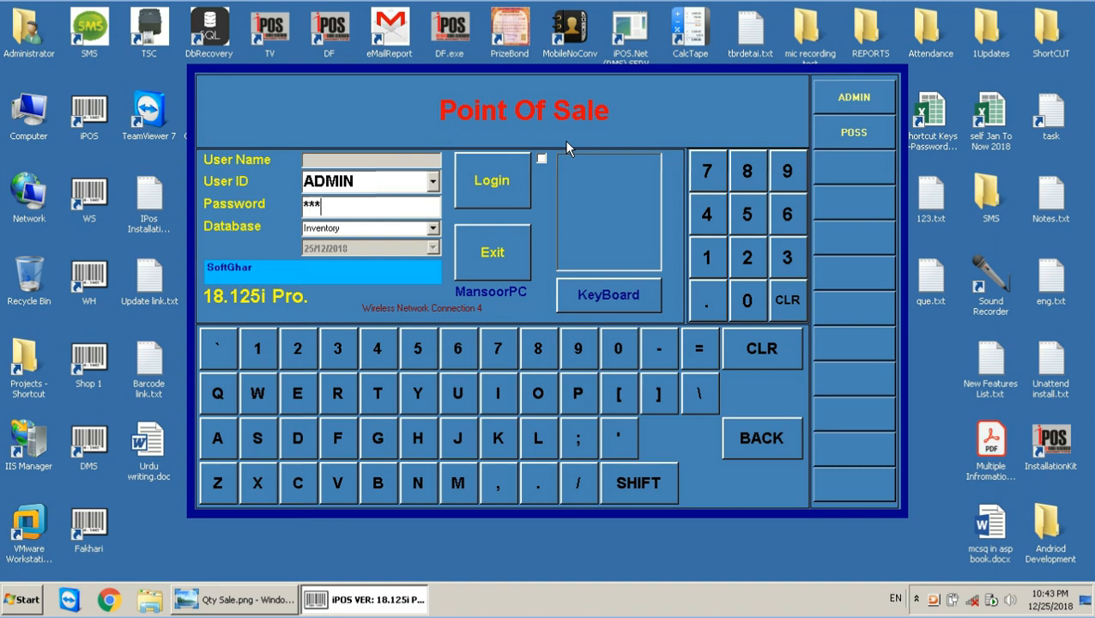
{"action": "key", "text": "Return"}
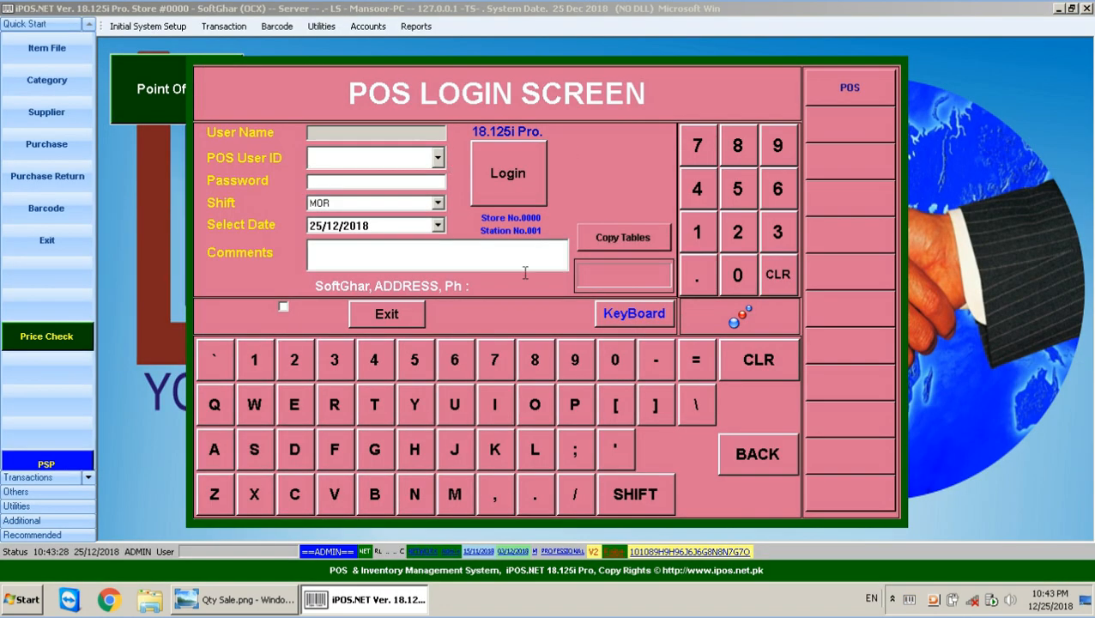
{"action": "left_click", "coordinate": [387, 314]}
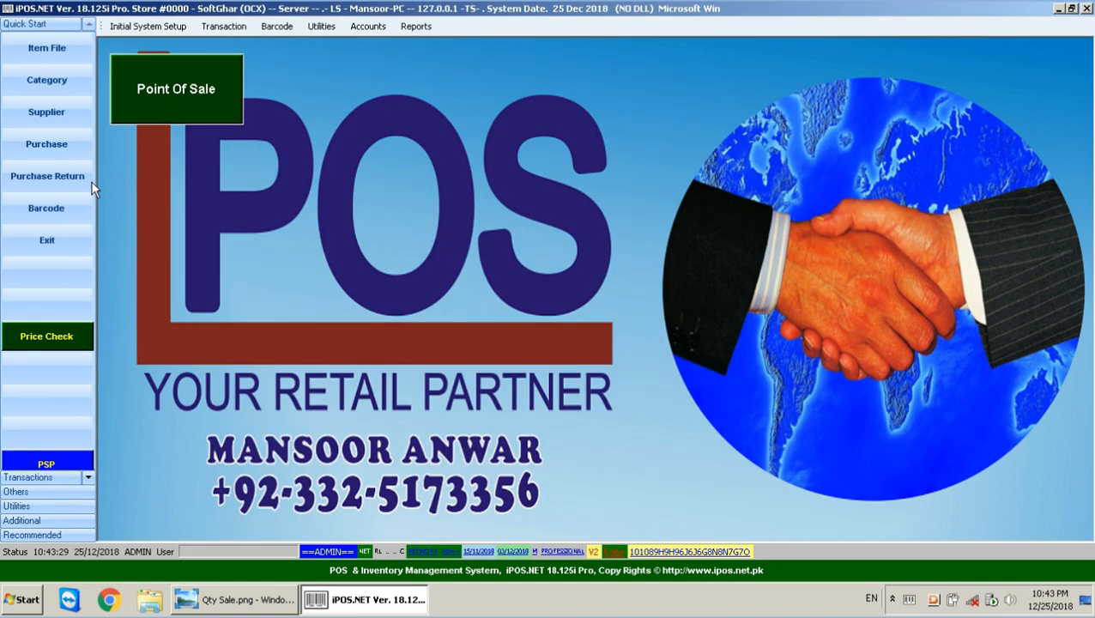
Browse the existing item categories, select MILKS, close the list, then open the Item File.
{"action": "left_click", "coordinate": [62, 78]}
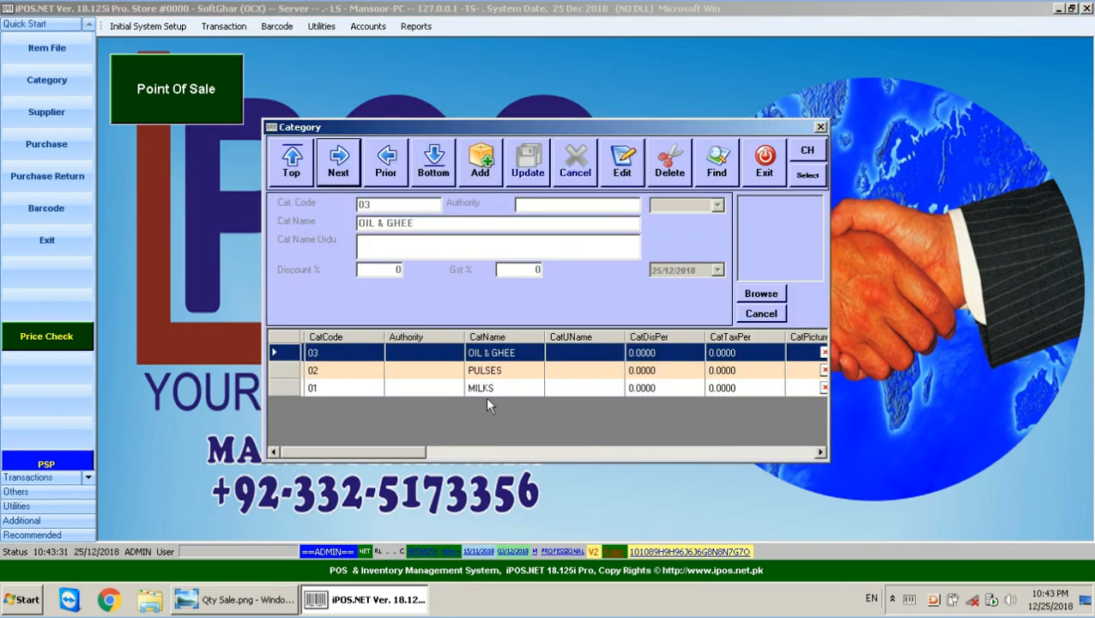
{"action": "left_click", "coordinate": [485, 390]}
{"action": "left_click", "coordinate": [487, 372]}
{"action": "left_click", "coordinate": [494, 354]}
{"action": "left_click", "coordinate": [490, 371]}
{"action": "left_click", "coordinate": [489, 389]}
{"action": "left_click", "coordinate": [489, 371]}
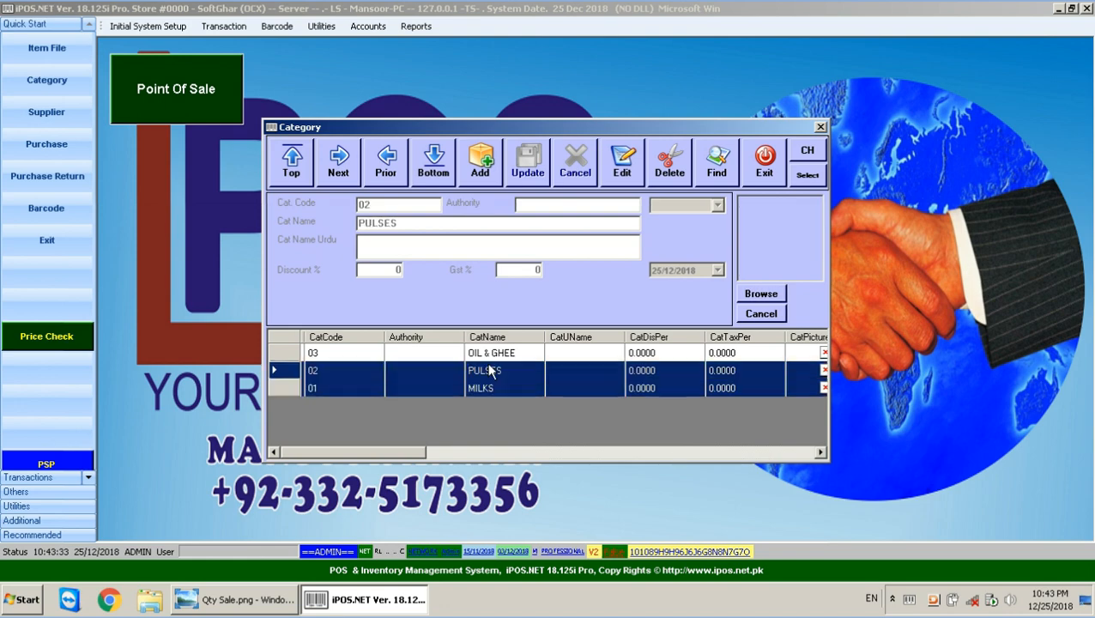
{"action": "left_click", "coordinate": [490, 353]}
{"action": "left_click", "coordinate": [482, 390]}
{"action": "left_click", "coordinate": [764, 163]}
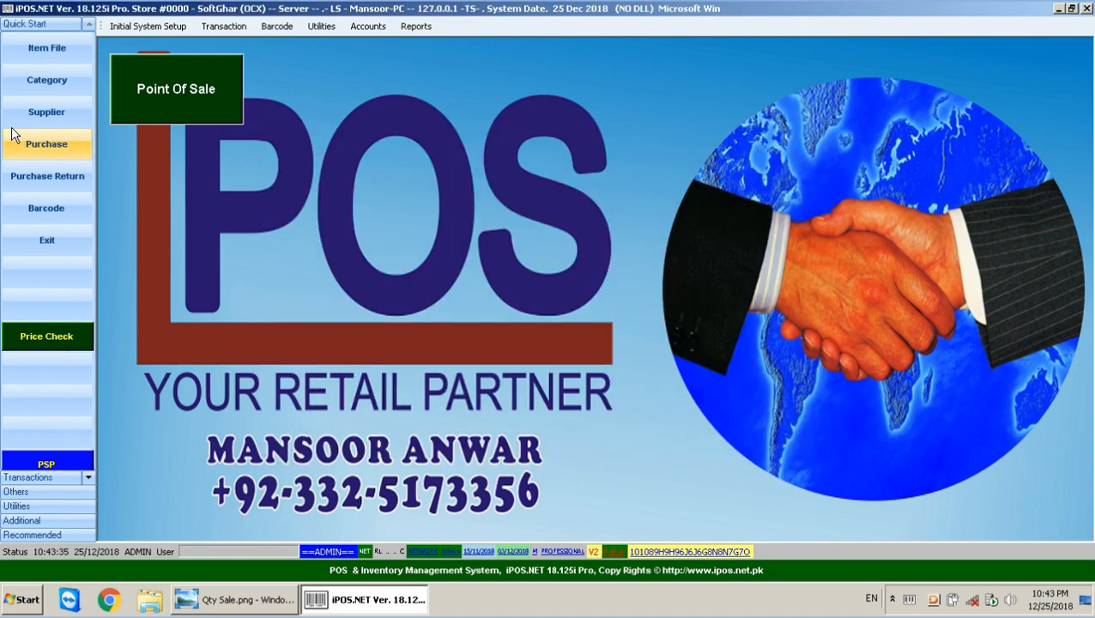
{"action": "left_click", "coordinate": [51, 48]}
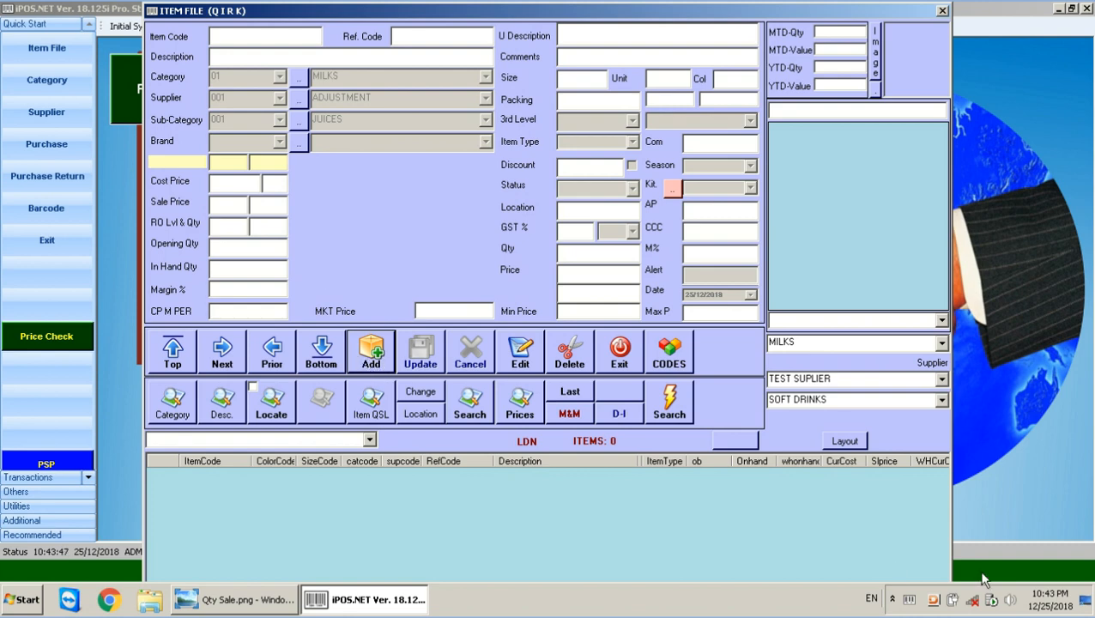
Add a new item record with code 10001 and description MILK PAK 250ML.
{"action": "left_click", "coordinate": [365, 348]}
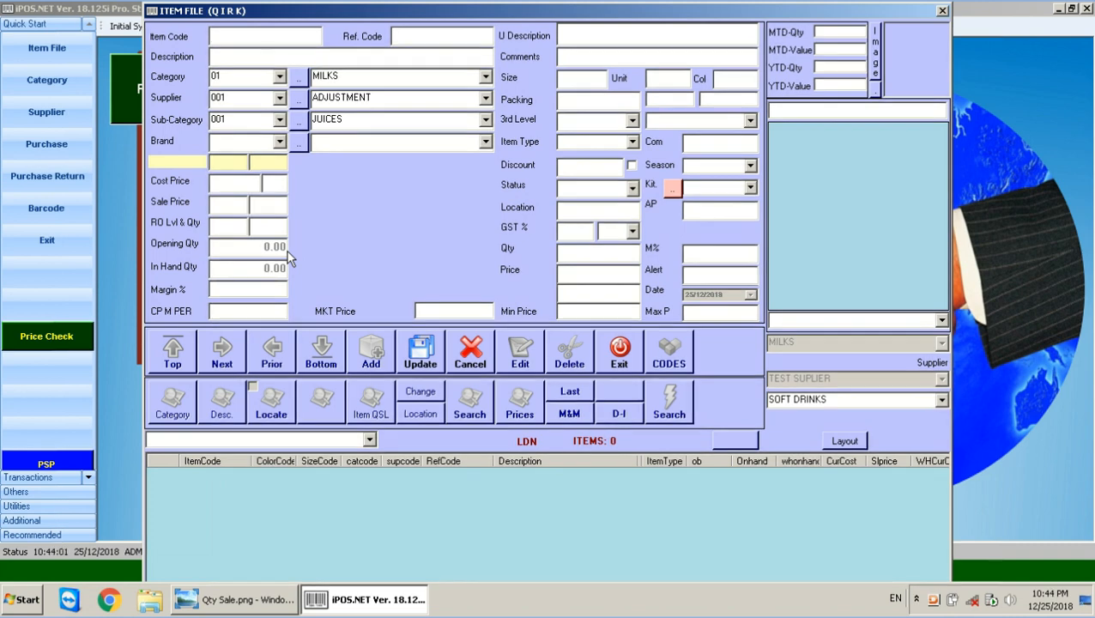
{"action": "type", "text": "10001"}
{"action": "left_click", "coordinate": [239, 60]}
{"action": "type", "text": "MI"}
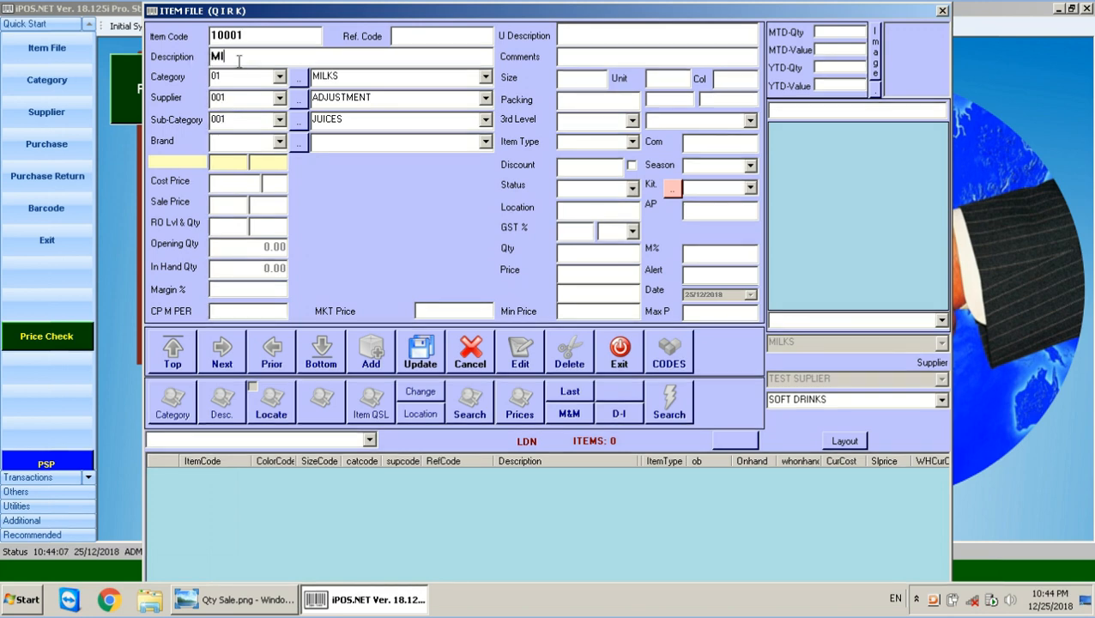
{"action": "type", "text": "LK PAK 250"}
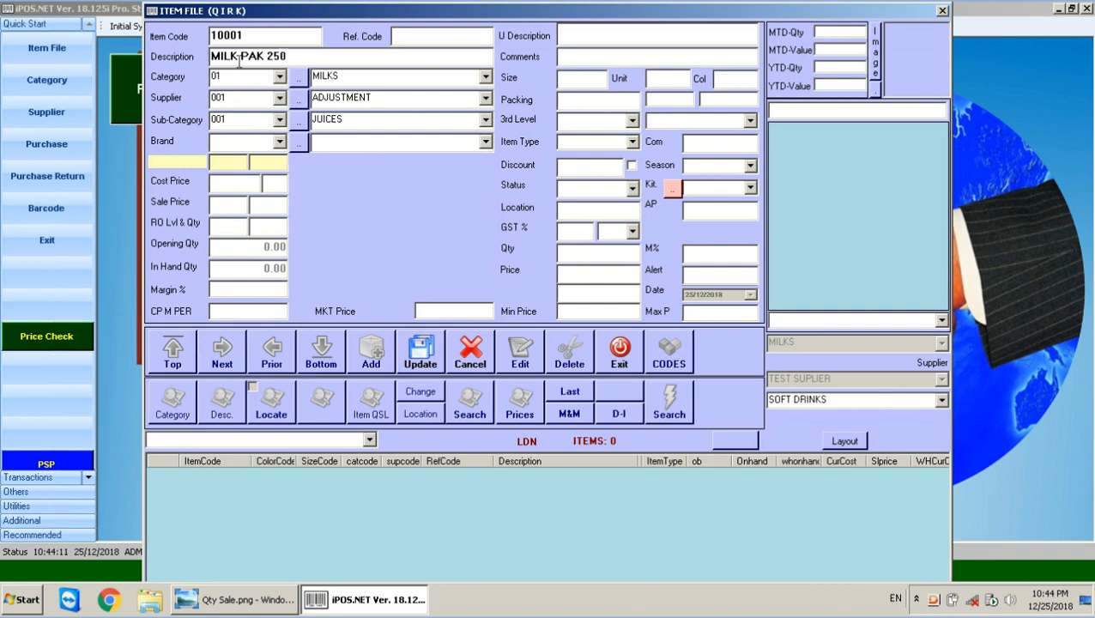
{"action": "type", "text": "ML"}
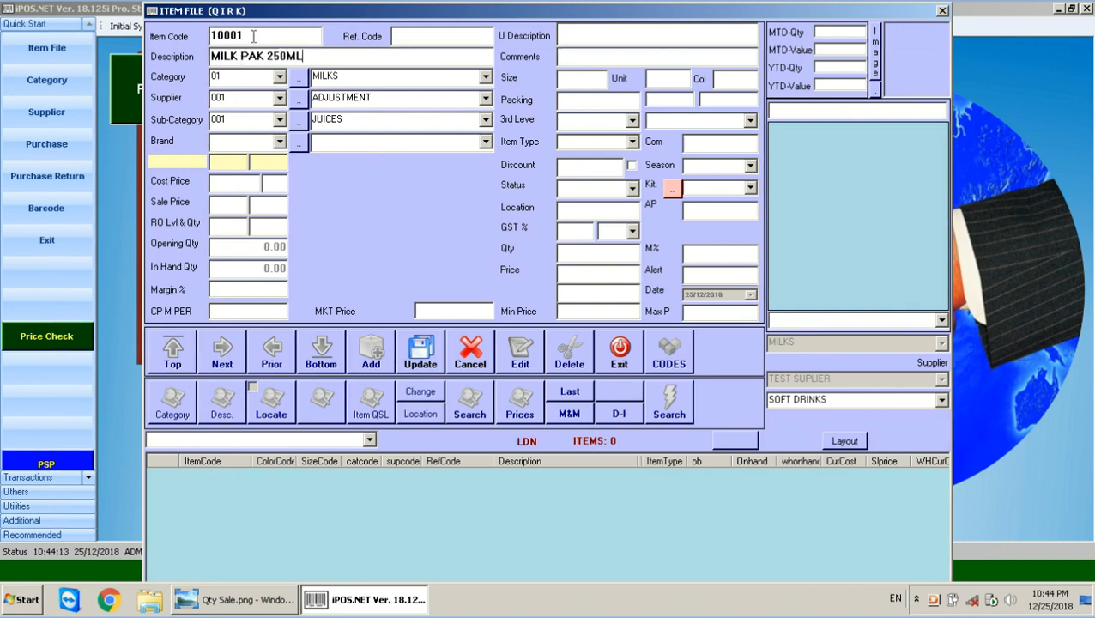
{"action": "left_click", "coordinate": [254, 34]}
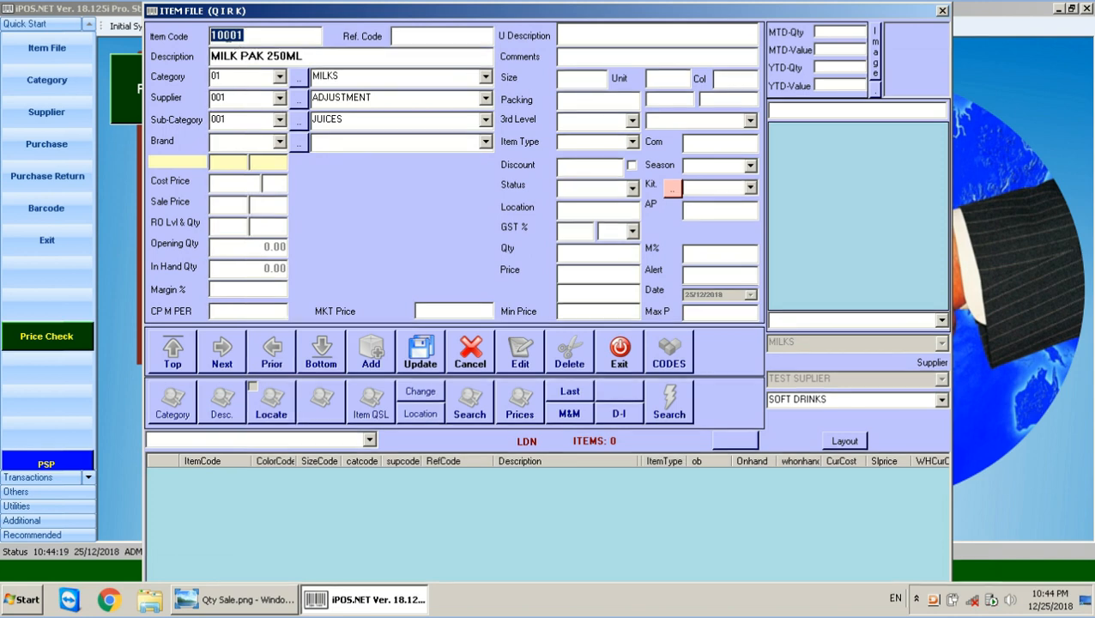
{"action": "left_click", "coordinate": [413, 38]}
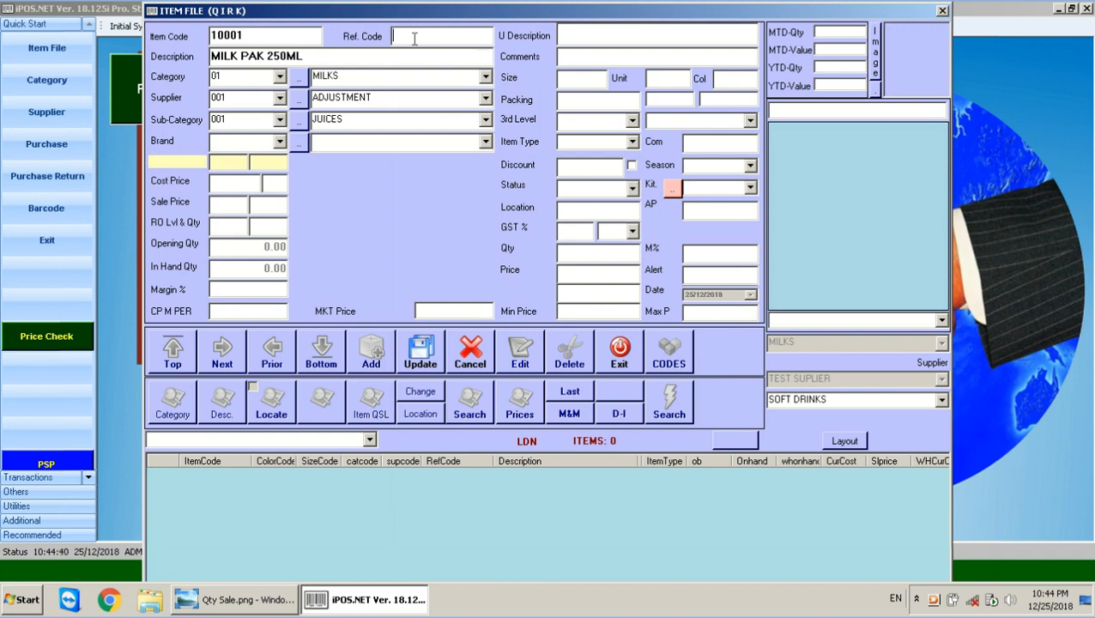
Enter reference code 01, sale price 35 and packing 28 for MILK PAK 250ML.
{"action": "type", "text": "01"}
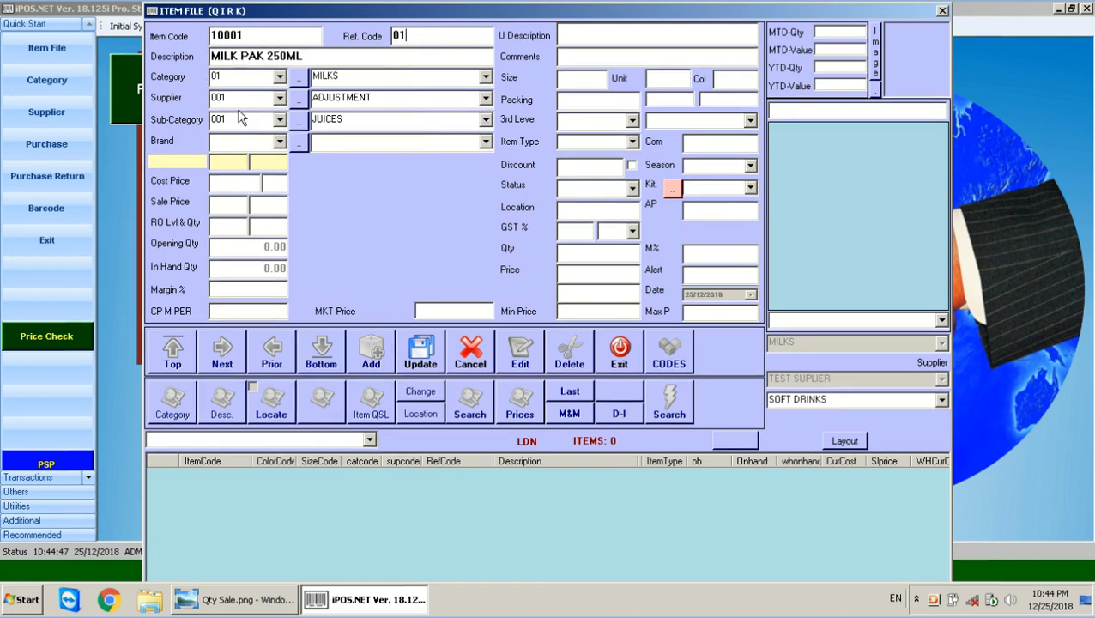
{"action": "left_click", "coordinate": [229, 204]}
{"action": "type", "text": "35"}
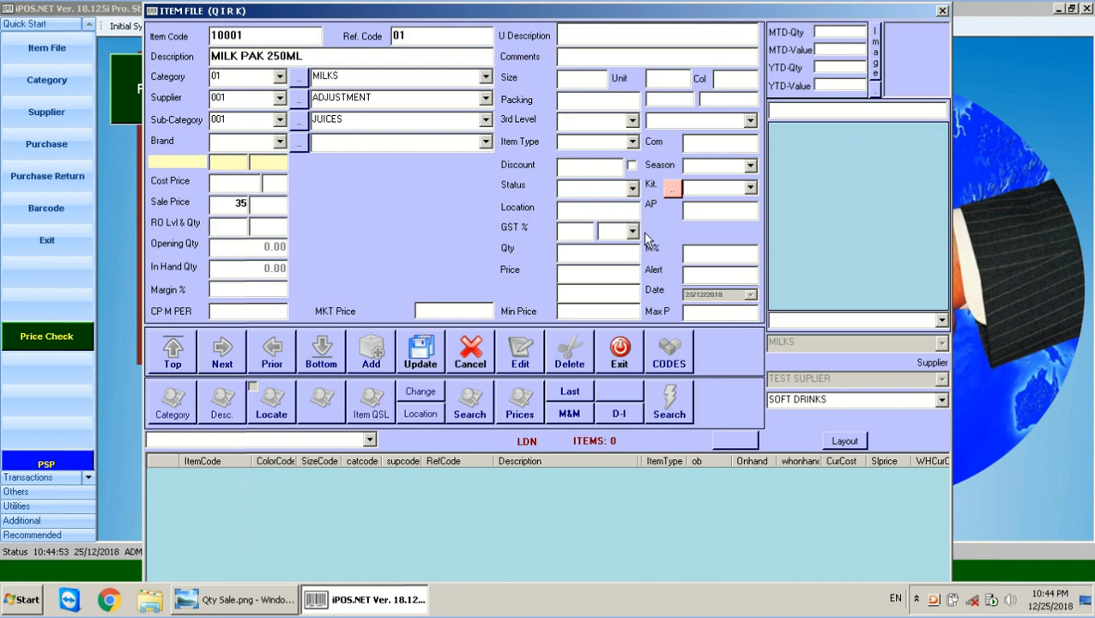
{"action": "left_click", "coordinate": [611, 99]}
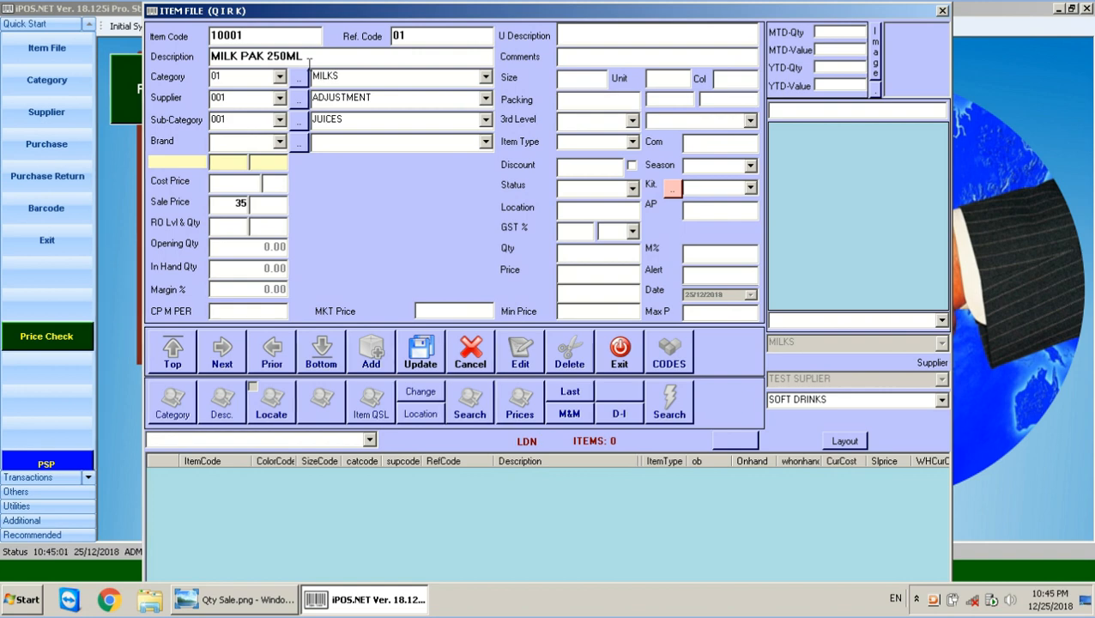
{"action": "type", "text": "28"}
{"action": "left_click_drag", "start_coordinate": [221, 206], "coordinate": [291, 209]}
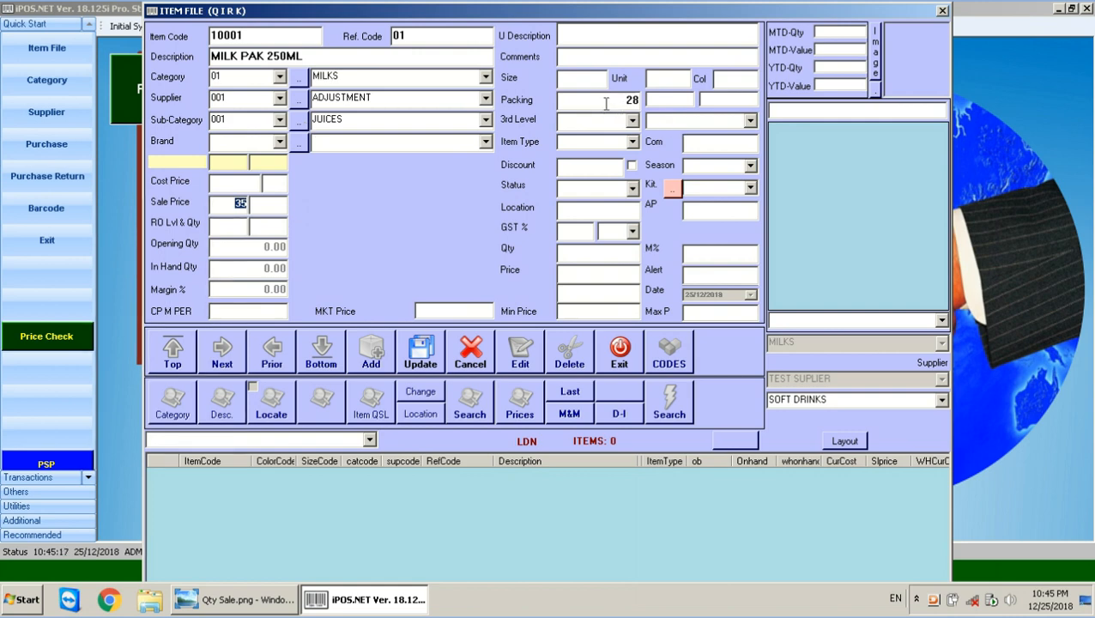
{"action": "left_click_drag", "start_coordinate": [602, 100], "coordinate": [661, 100]}
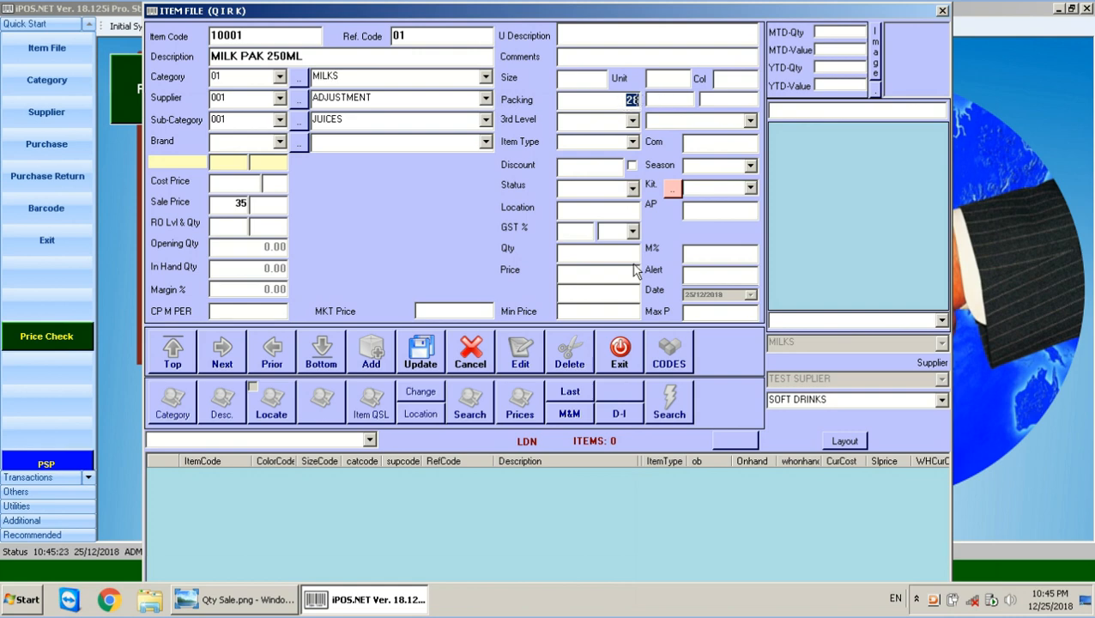
Set quantity 28 and price 33, then save the MILK PAK 250ML item.
{"action": "left_click", "coordinate": [610, 251]}
{"action": "type", "text": "28"}
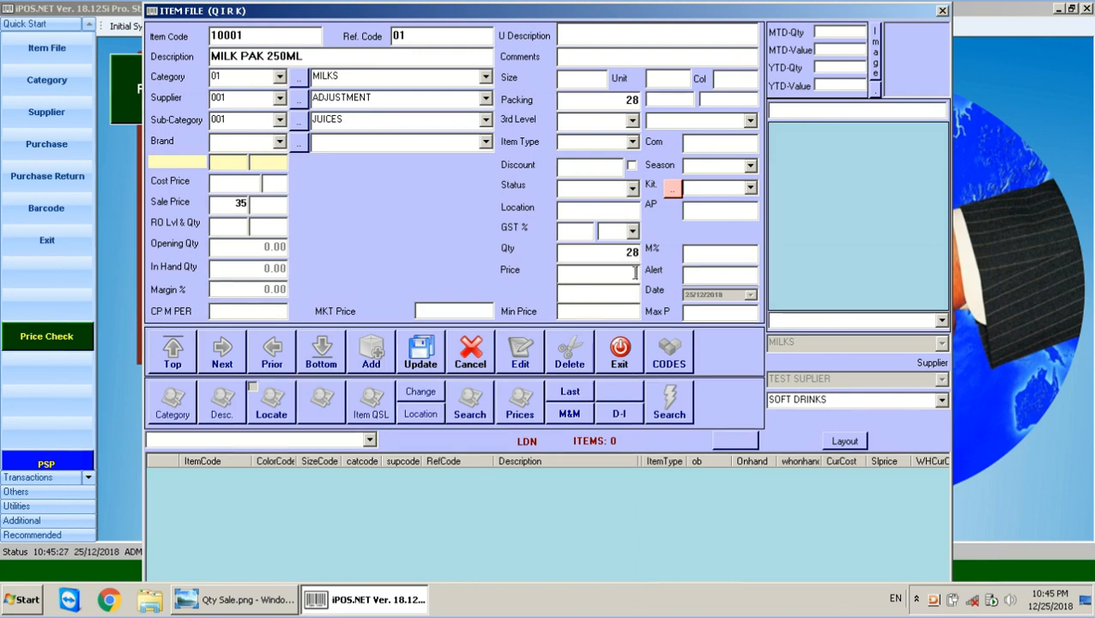
{"action": "left_click", "coordinate": [634, 272]}
{"action": "type", "text": "35"}
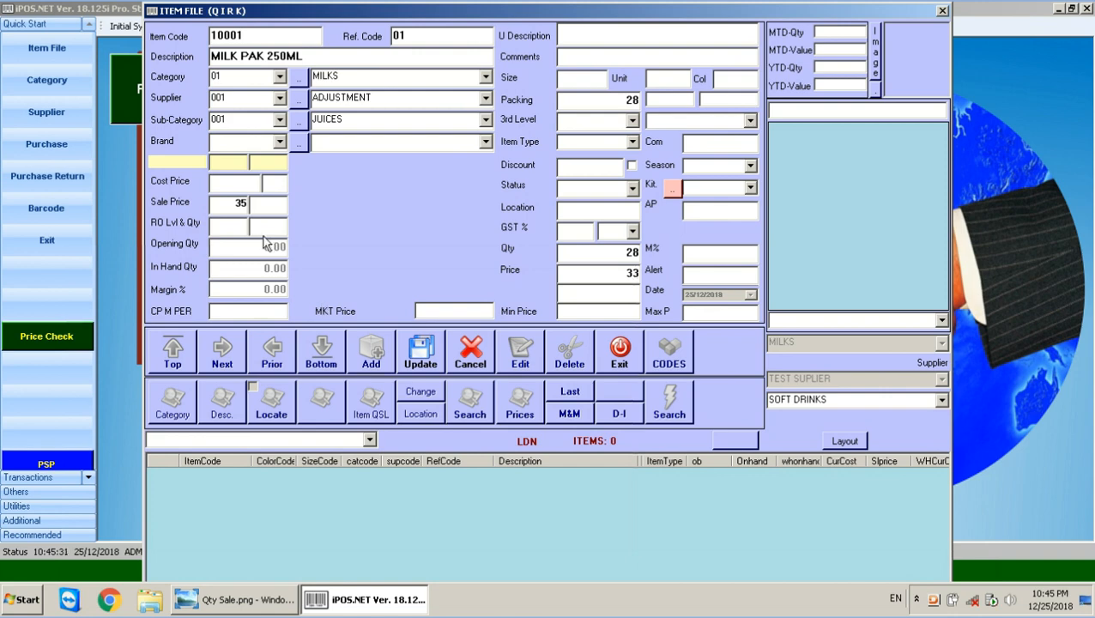
{"action": "left_click", "coordinate": [230, 204]}
{"action": "left_click", "coordinate": [635, 272]}
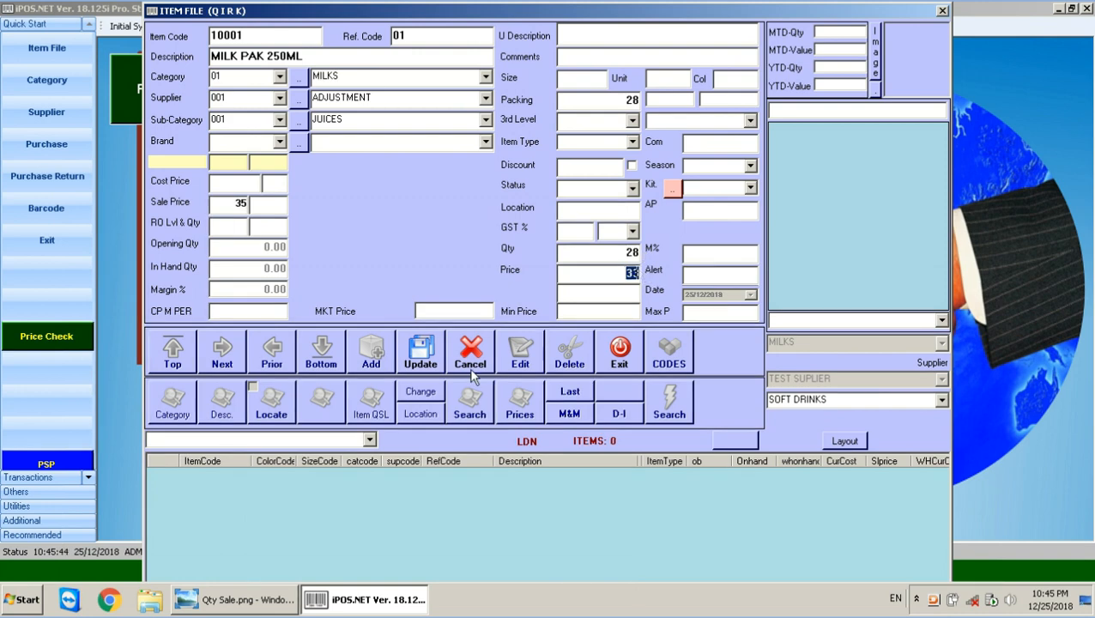
{"action": "left_click", "coordinate": [432, 365]}
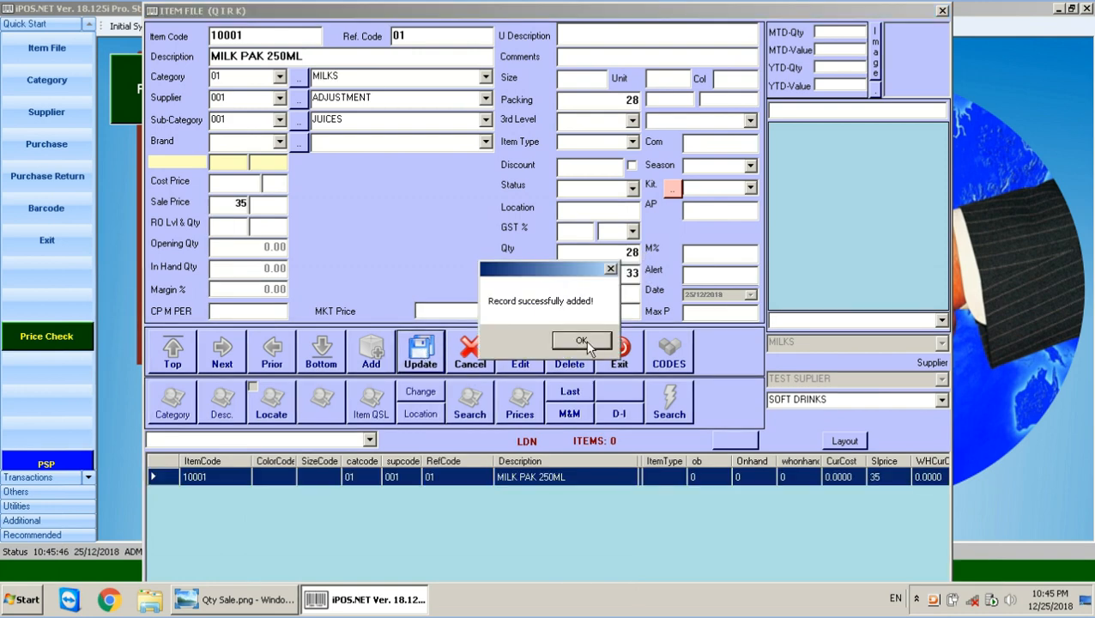
{"action": "left_click", "coordinate": [583, 343]}
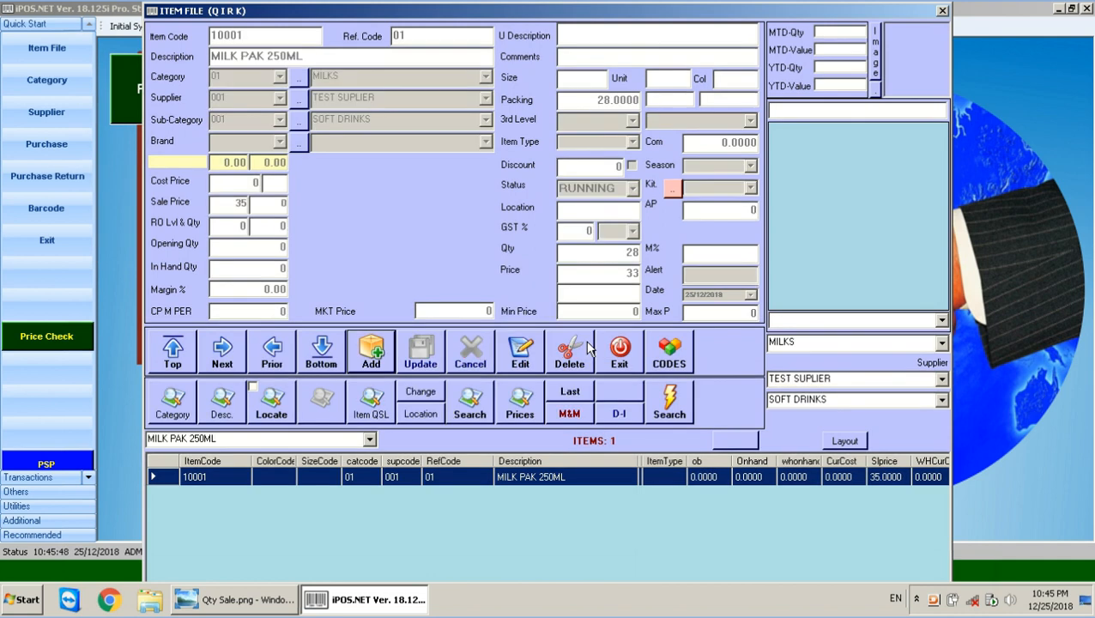
{"action": "left_click", "coordinate": [374, 354]}
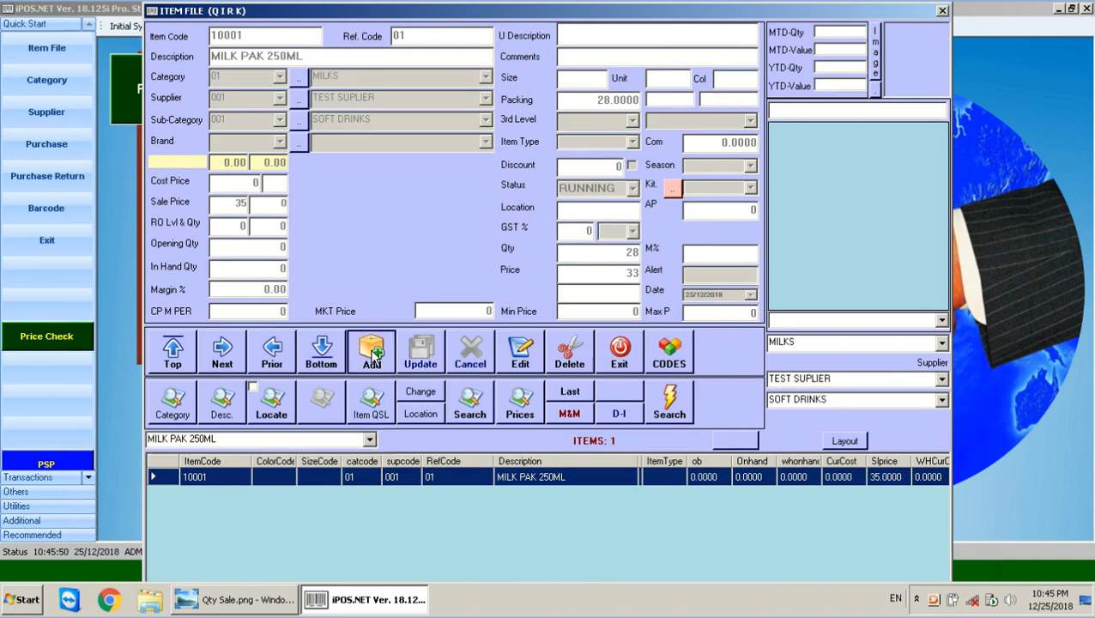
Enter item code 10002, reference 02, description MILK PAK 1 LTR and size 12.
{"action": "type", "text": "10002"}
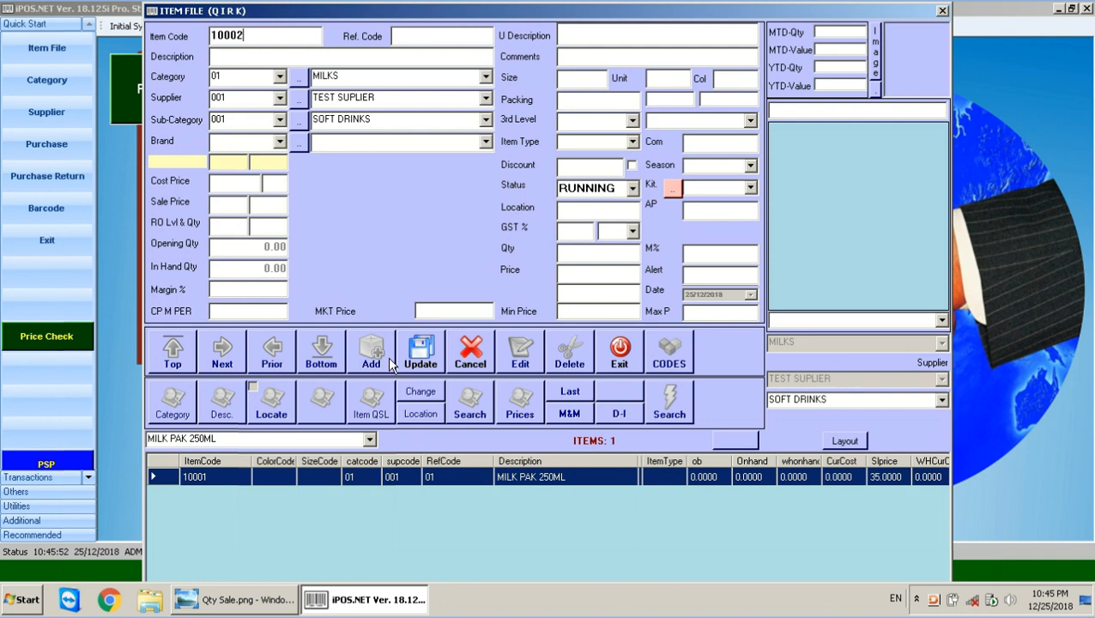
{"action": "key", "text": "Tab"}
{"action": "type", "text": "02"}
{"action": "key", "text": "Tab"}
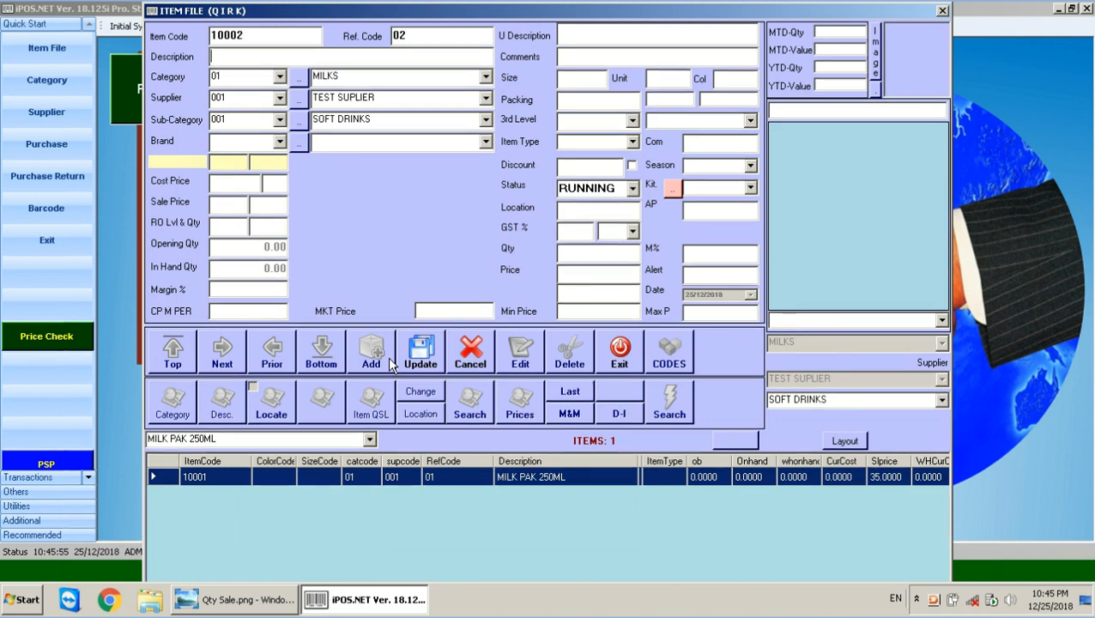
{"action": "type", "text": "MILK "}
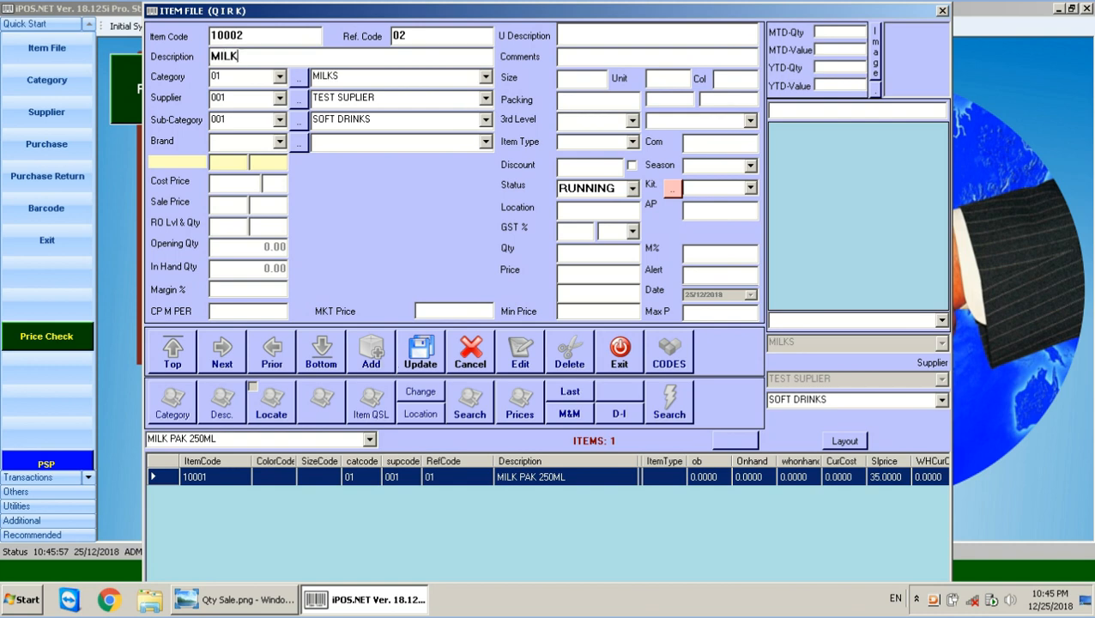
{"action": "type", "text": "PAK"}
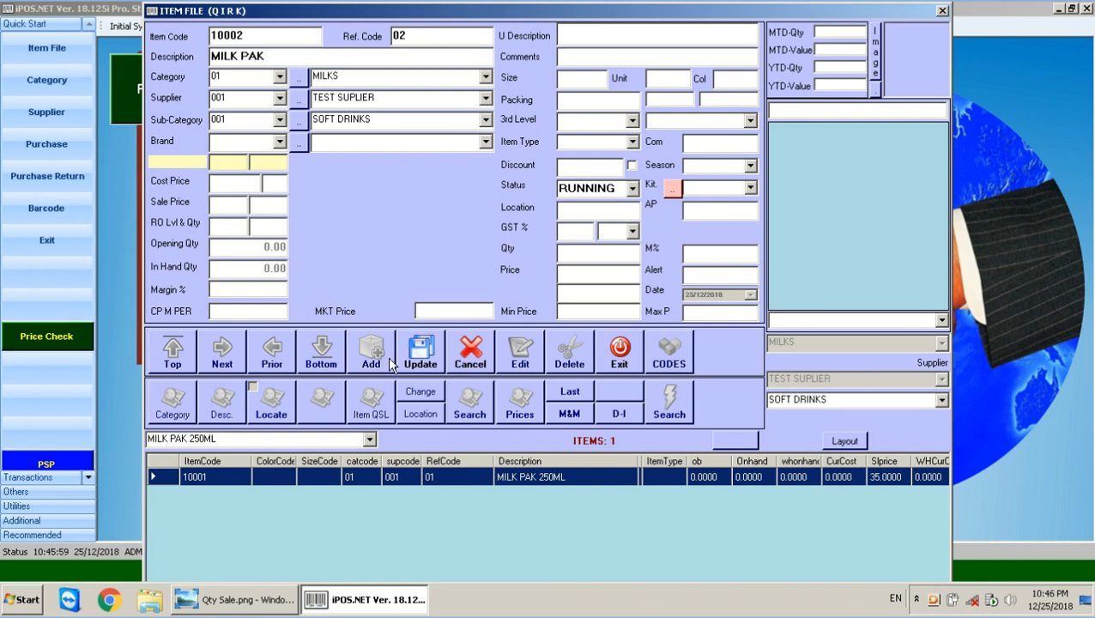
{"action": "type", "text": " 1 LTR"}
{"action": "left_click", "coordinate": [580, 76]}
{"action": "type", "text": "12"}
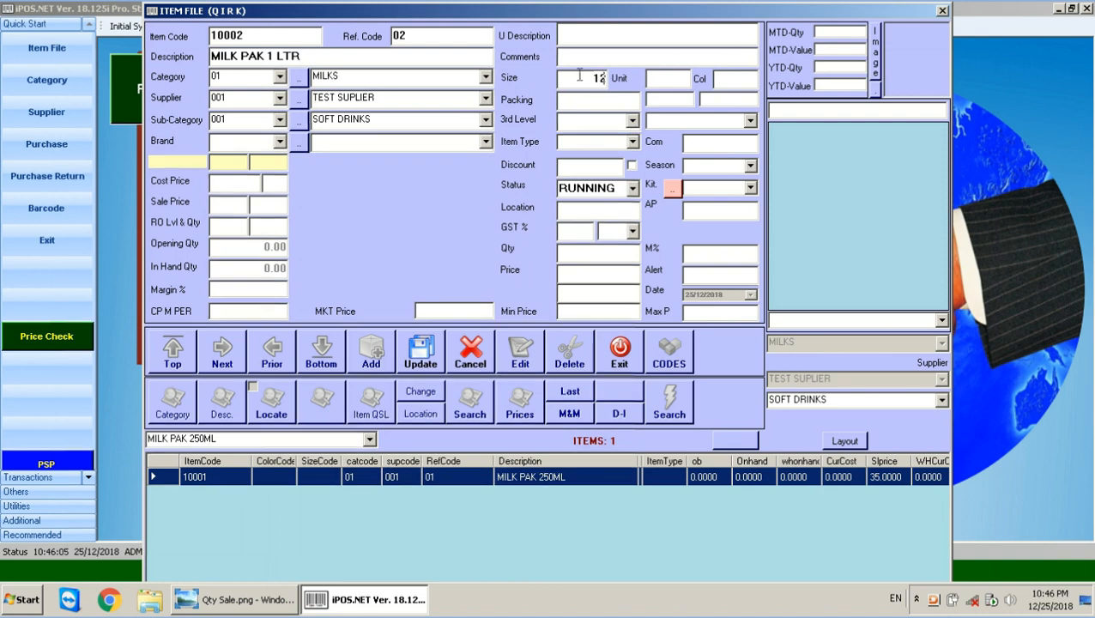
Give MILK PAK 1 LTR sale price 130, quantity 1 and price 125, and save it.
{"action": "left_click", "coordinate": [229, 199]}
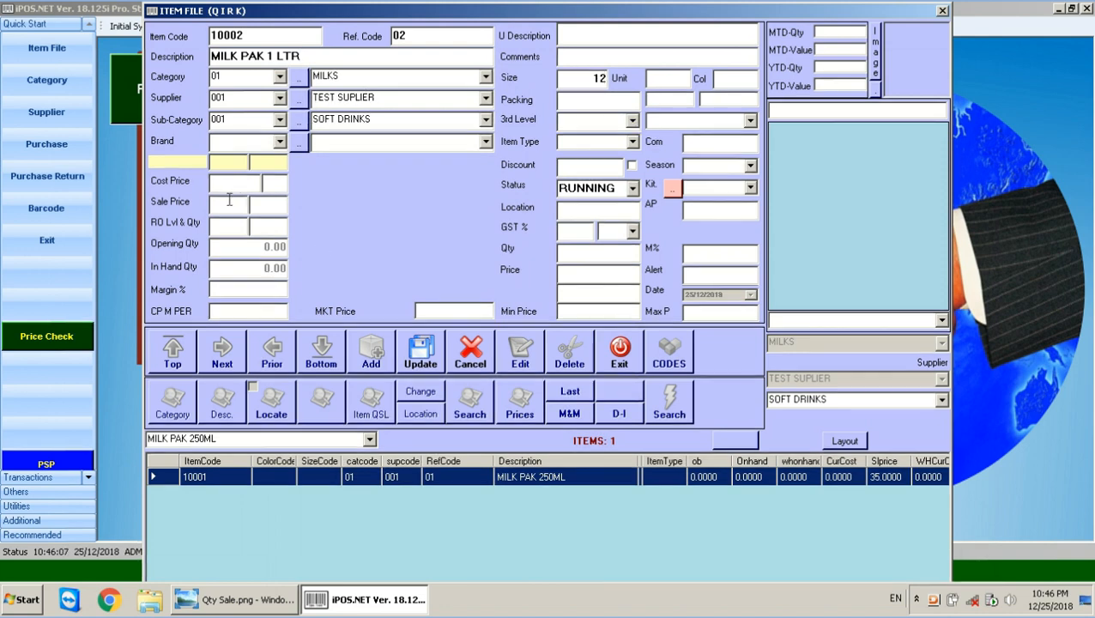
{"action": "type", "text": "130"}
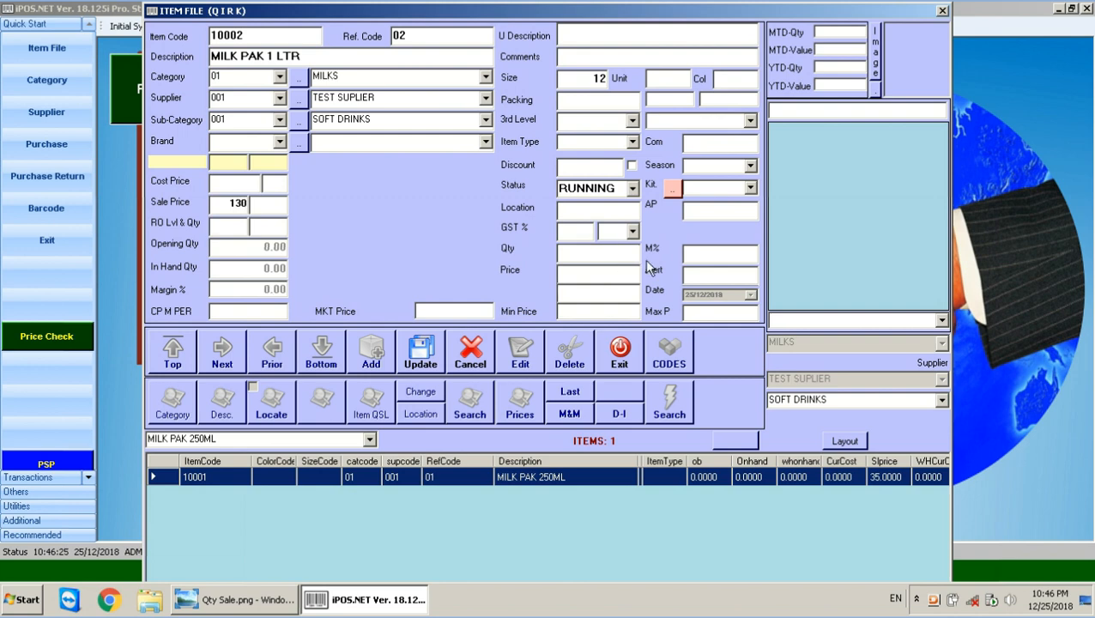
{"action": "type", "text": "1"}
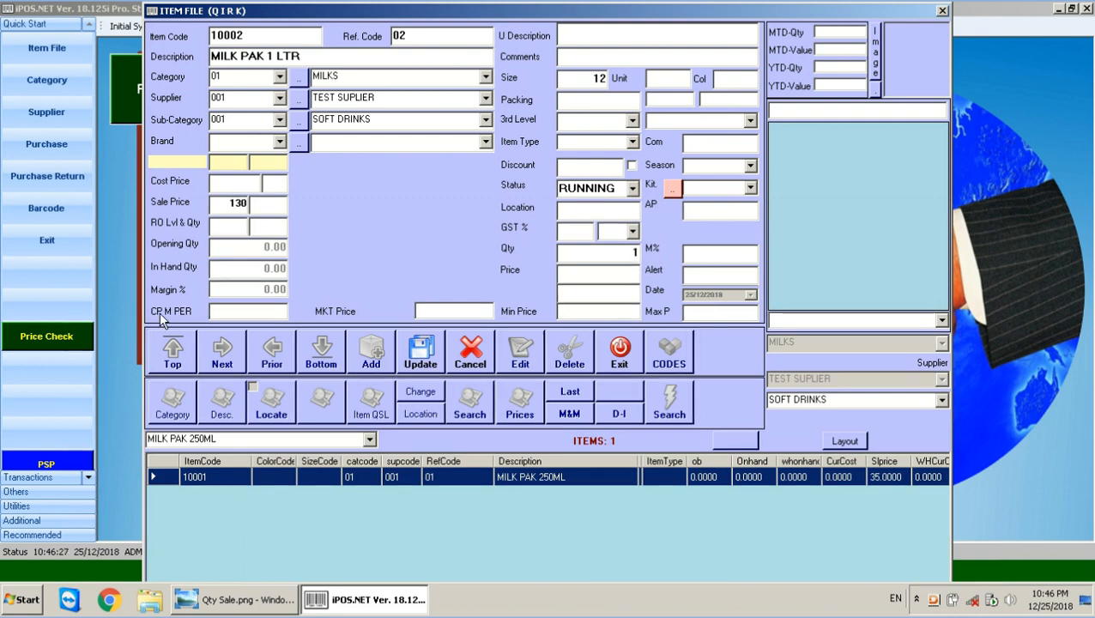
{"action": "left_click_drag", "start_coordinate": [221, 204], "coordinate": [307, 203]}
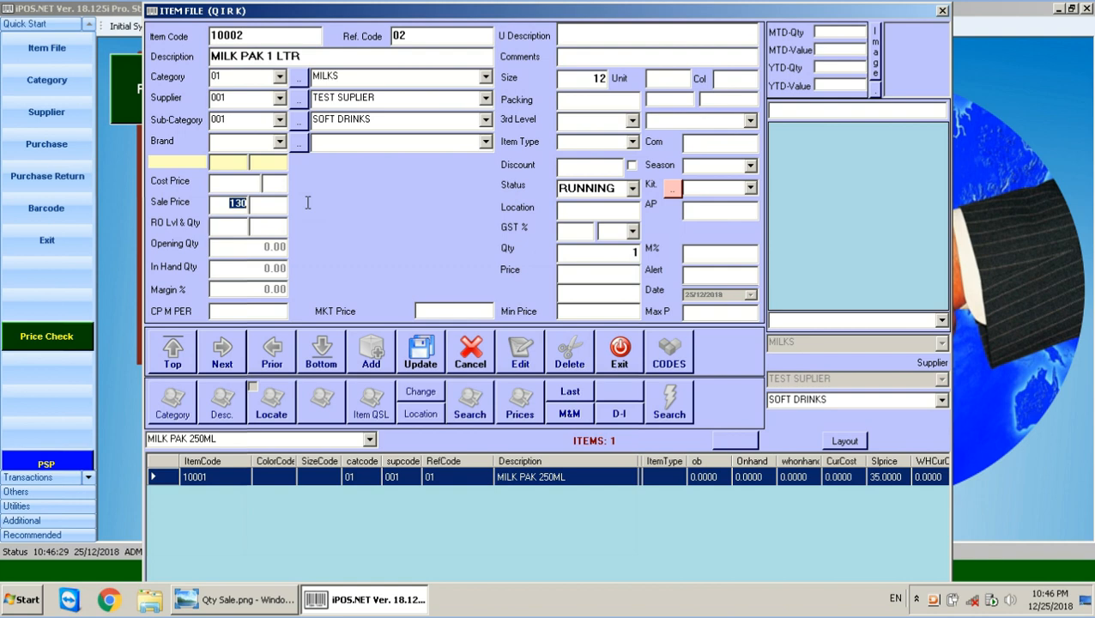
{"action": "double_click", "coordinate": [625, 250]}
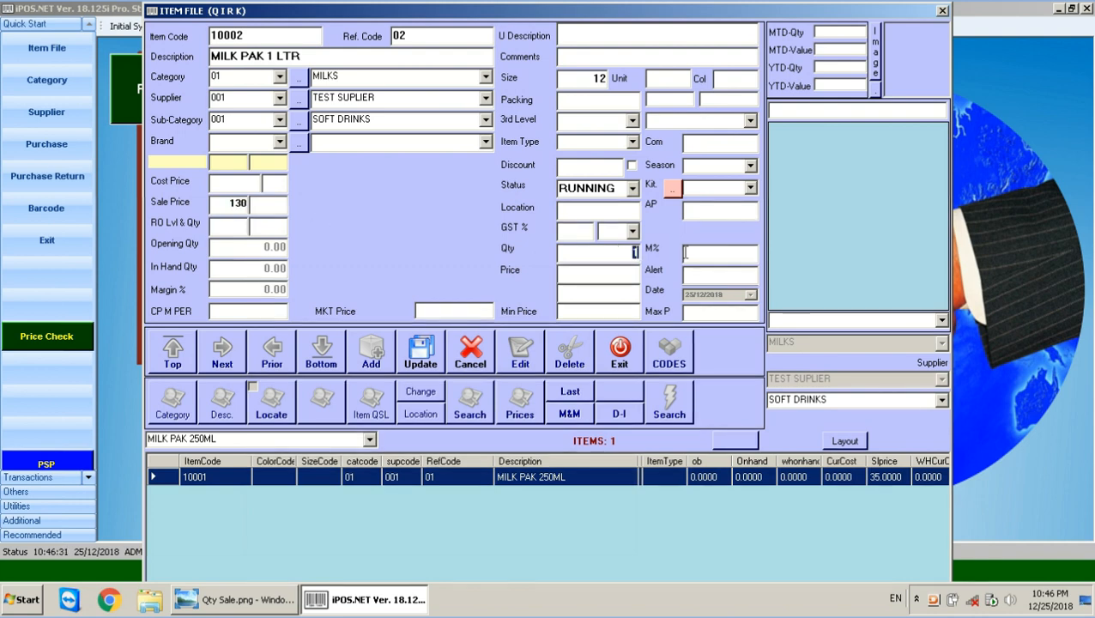
{"action": "left_click", "coordinate": [616, 269]}
{"action": "type", "text": "25"}
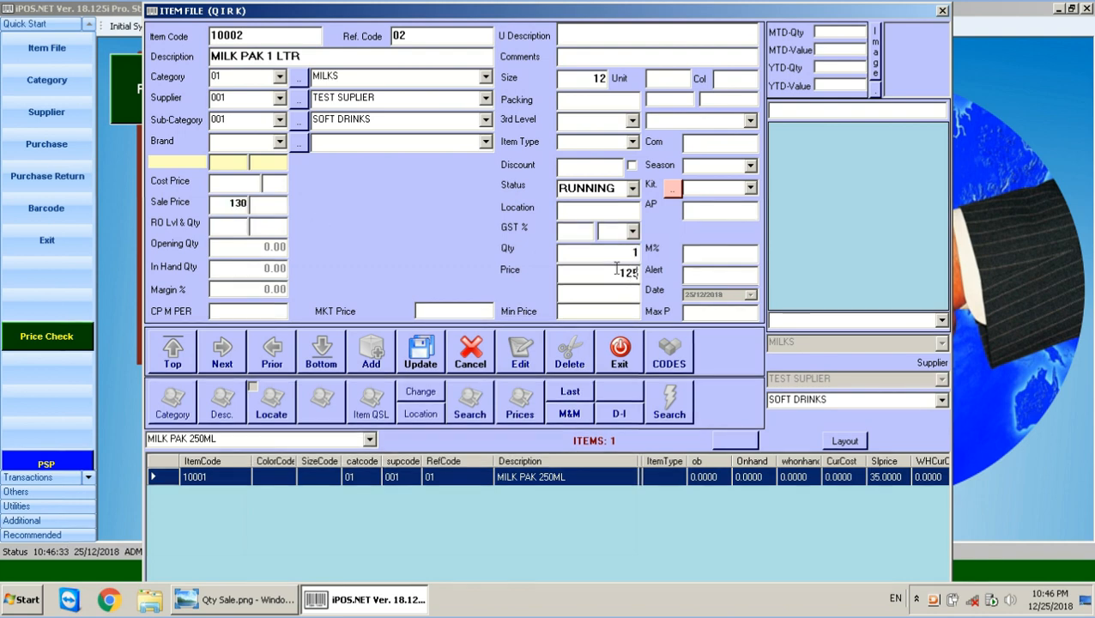
{"action": "left_click", "coordinate": [426, 355]}
{"action": "left_click", "coordinate": [581, 341]}
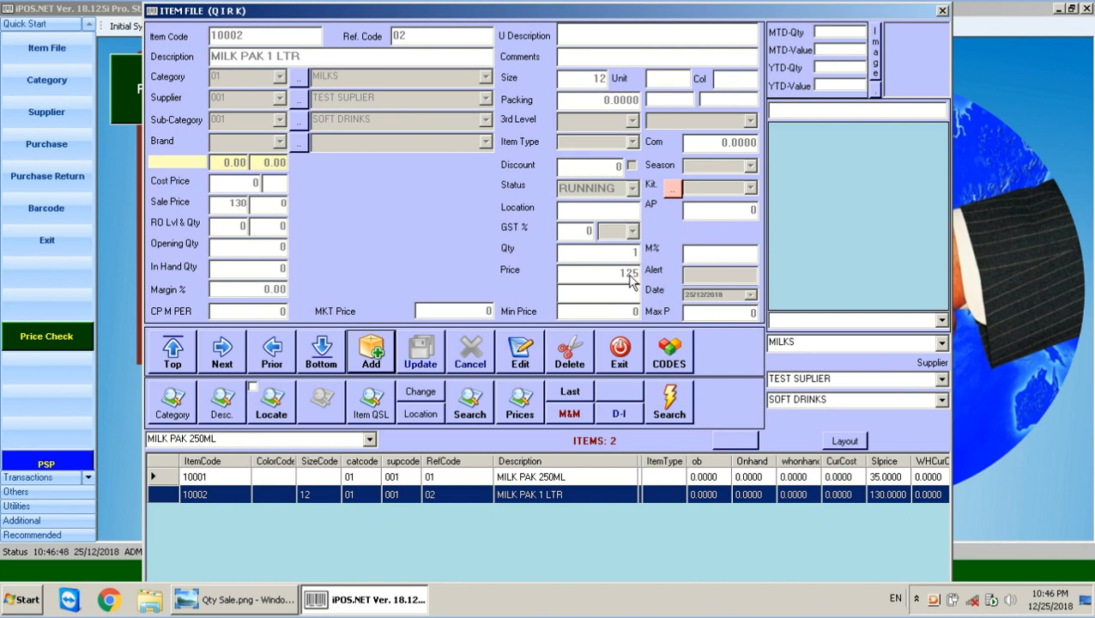
{"action": "left_click", "coordinate": [372, 361]}
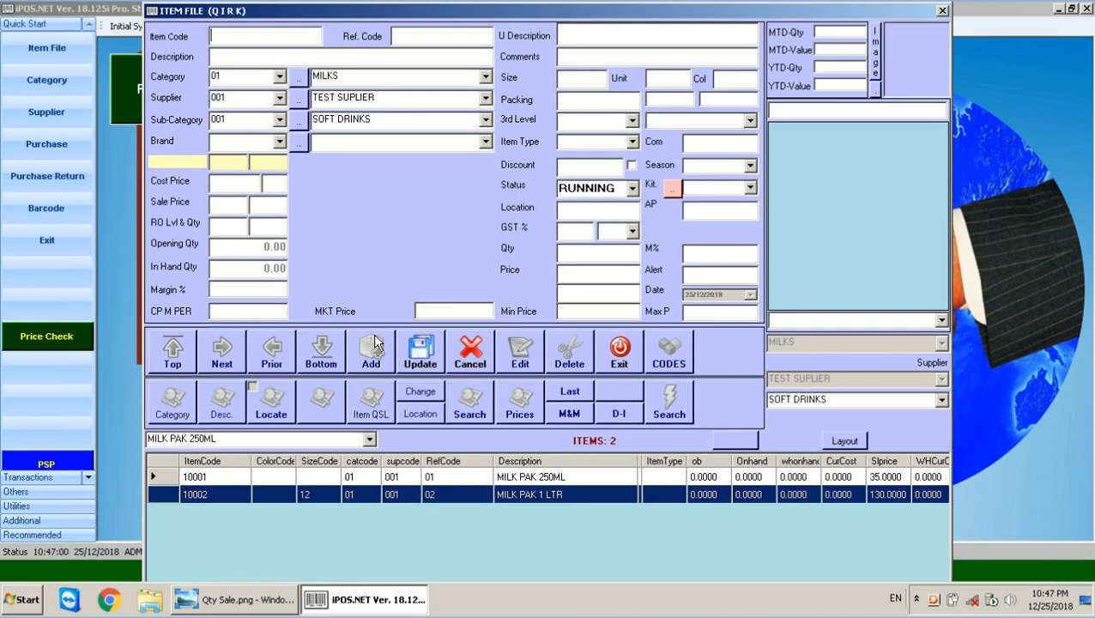
Cancel the blank new item and compare the MILK PAK 250ML and MILK PAK 1 LTR records.
{"action": "left_click", "coordinate": [470, 364]}
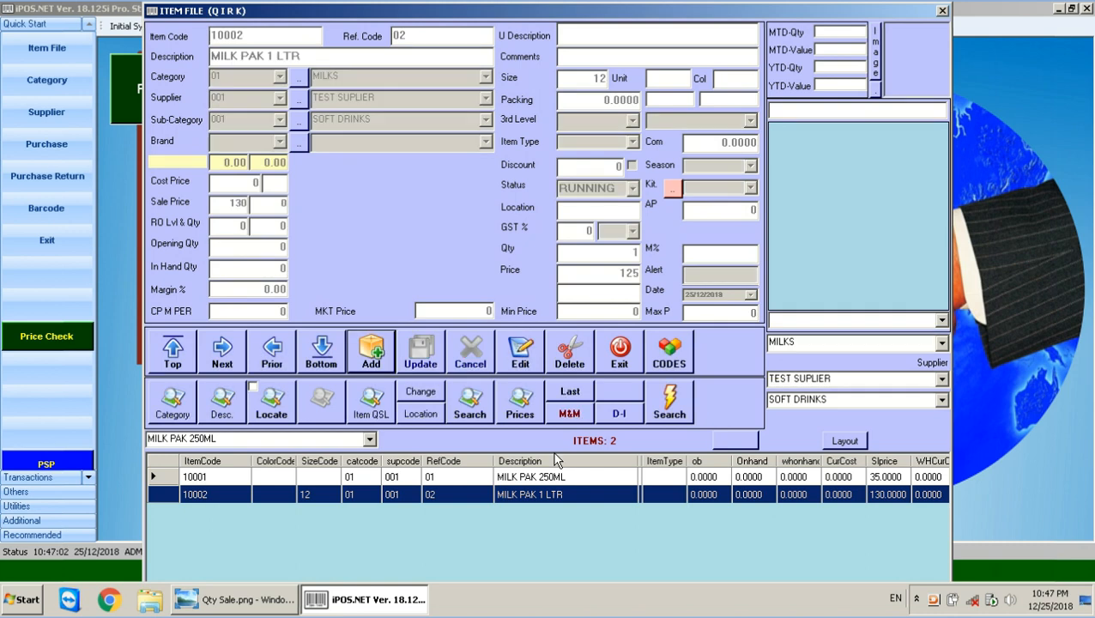
{"action": "left_click", "coordinate": [529, 477]}
{"action": "left_click", "coordinate": [527, 495]}
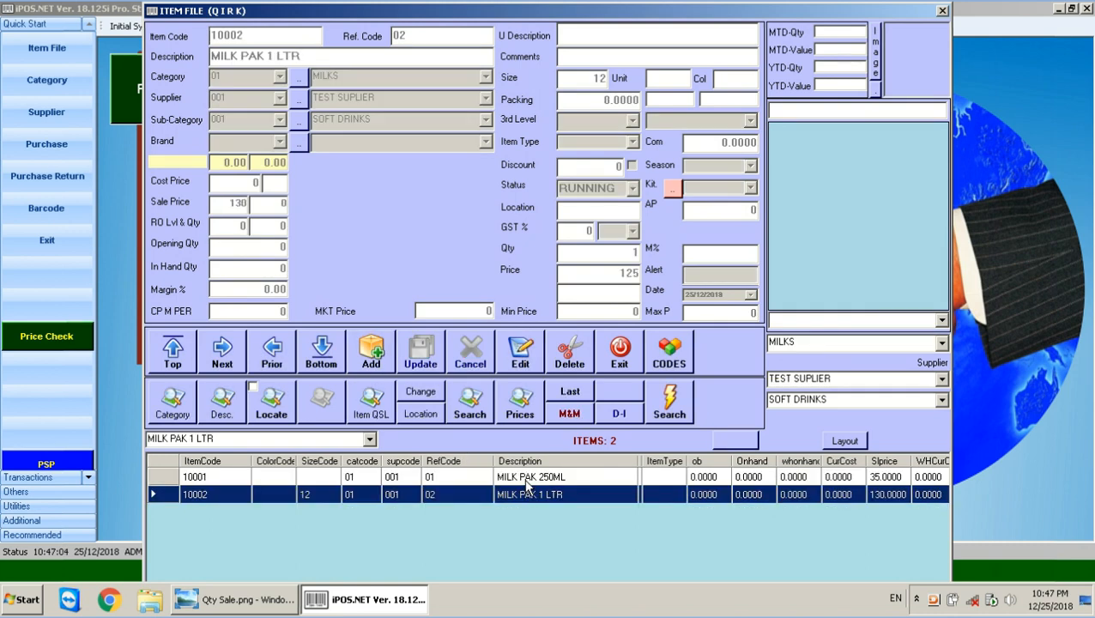
{"action": "left_click", "coordinate": [527, 477]}
{"action": "left_click", "coordinate": [528, 499]}
{"action": "left_click", "coordinate": [536, 477]}
{"action": "left_click", "coordinate": [534, 495]}
Edit MILK PAK 1 LTR to clear its size, set packing to 12, and save.
{"action": "left_click", "coordinate": [515, 368]}
{"action": "left_click", "coordinate": [591, 78]}
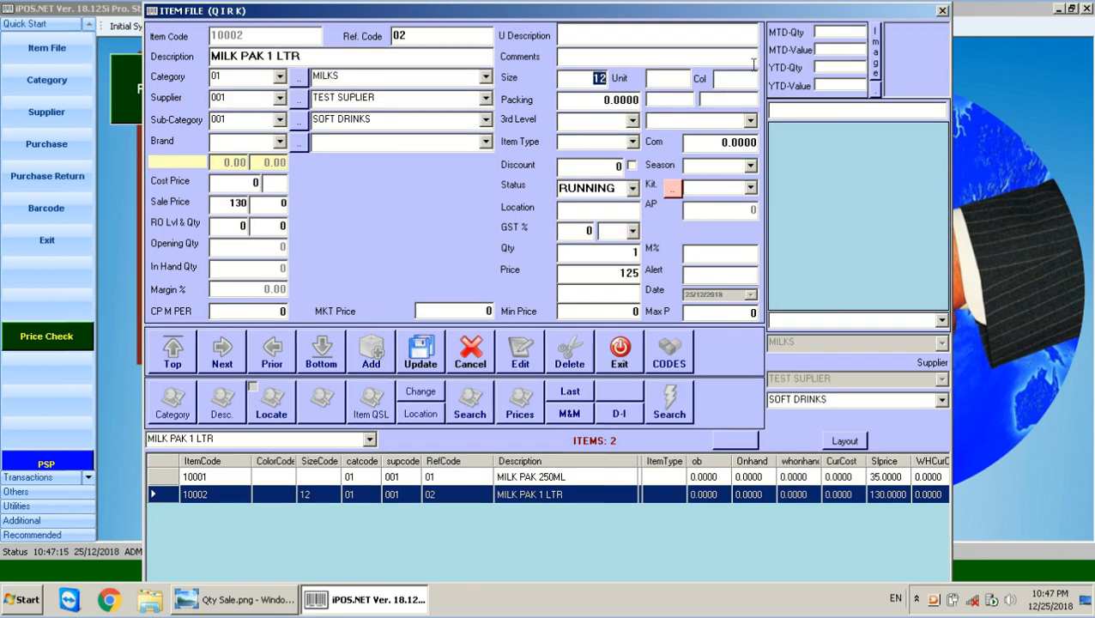
{"action": "key", "text": "BackSpace"}
{"action": "key", "text": "Tab"}
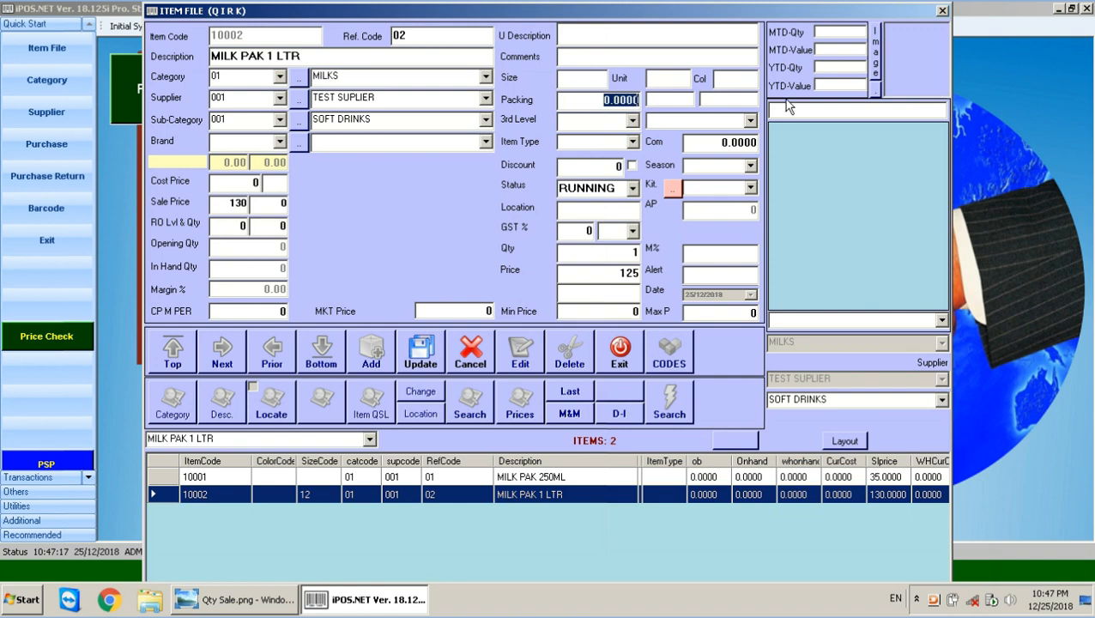
{"action": "type", "text": "12"}
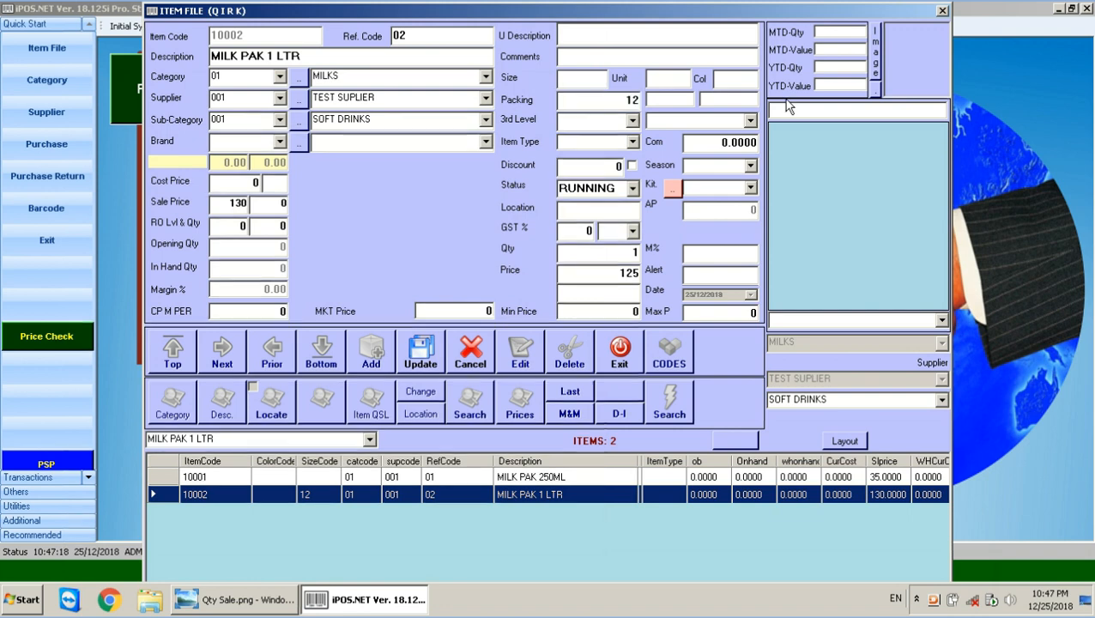
{"action": "left_click", "coordinate": [420, 355]}
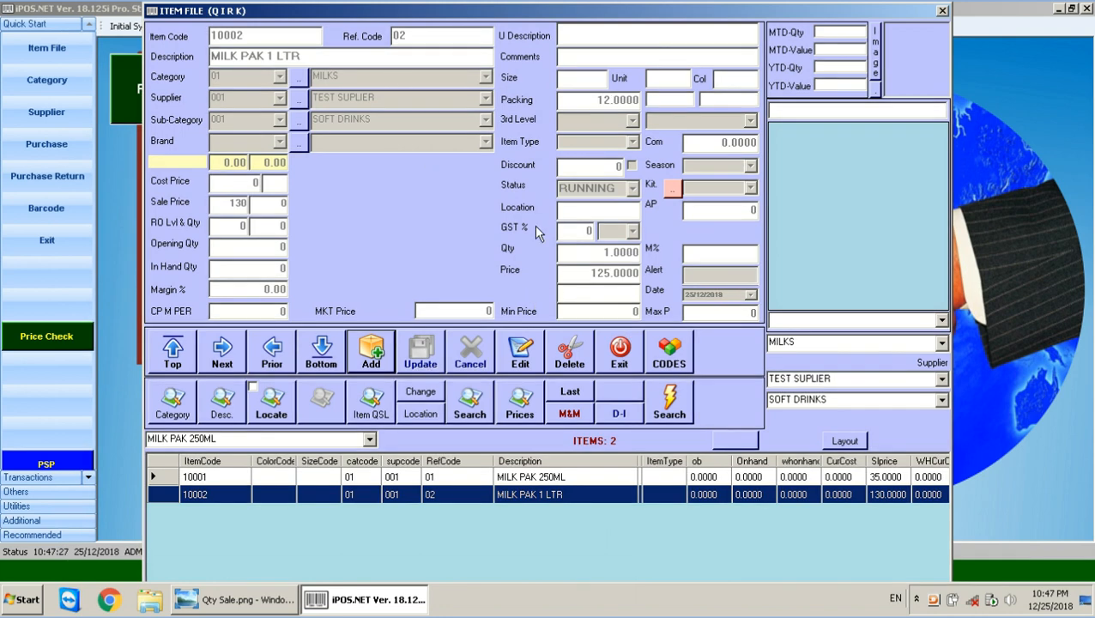
Recheck and save the MILK PAK 1 LTR record, close the Item File, and launch Point Of Sale.
{"action": "left_click", "coordinate": [520, 365]}
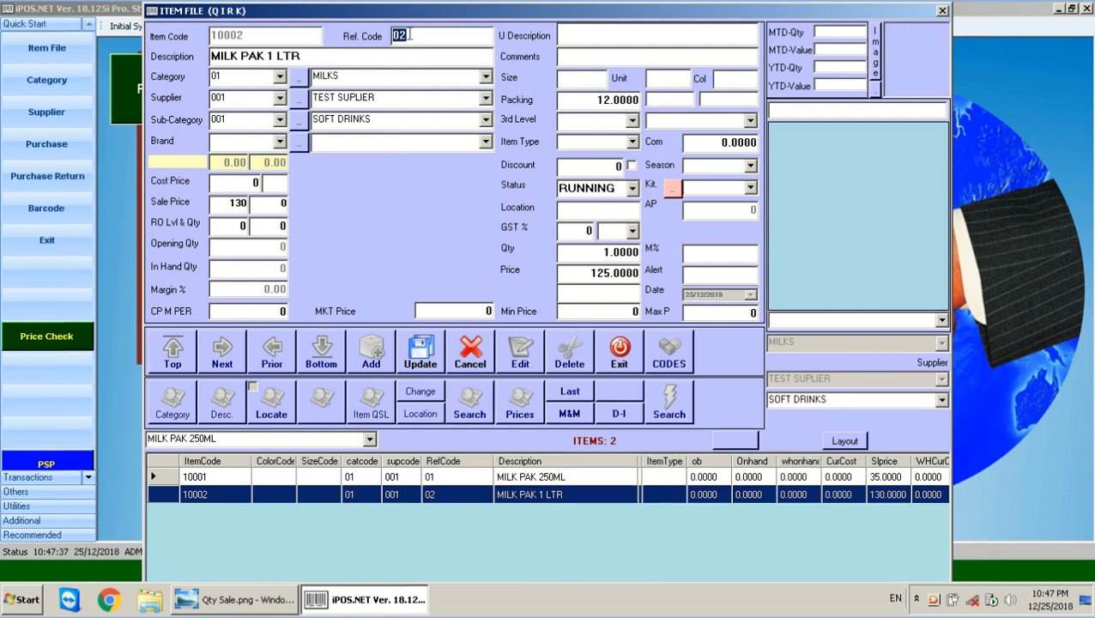
{"action": "left_click_drag", "start_coordinate": [587, 101], "coordinate": [659, 101]}
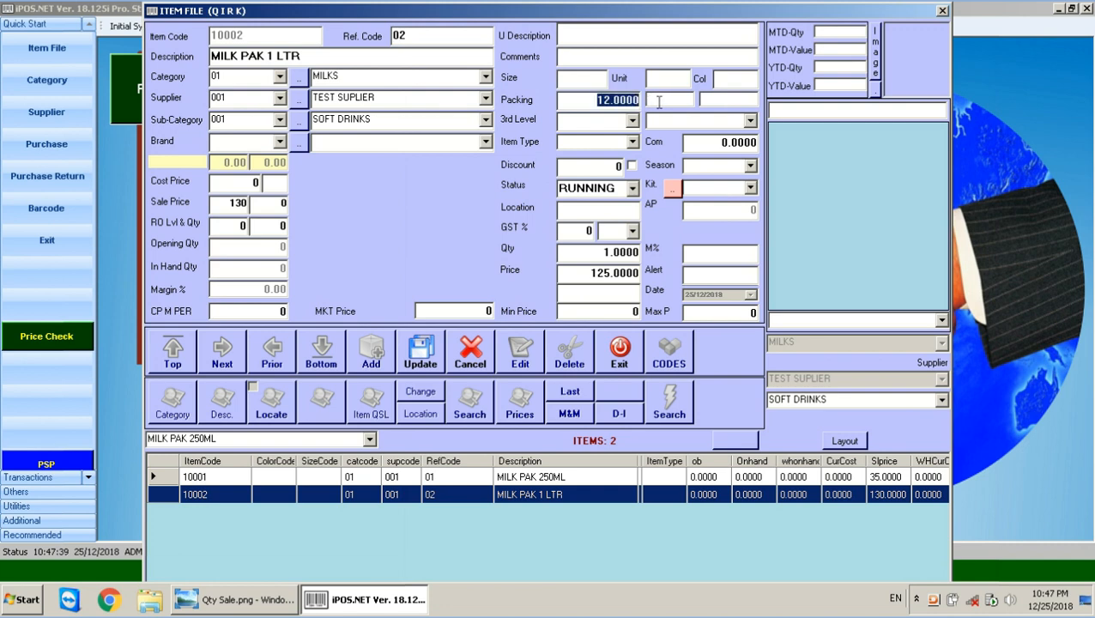
{"action": "double_click", "coordinate": [400, 36]}
{"action": "left_click", "coordinate": [421, 352]}
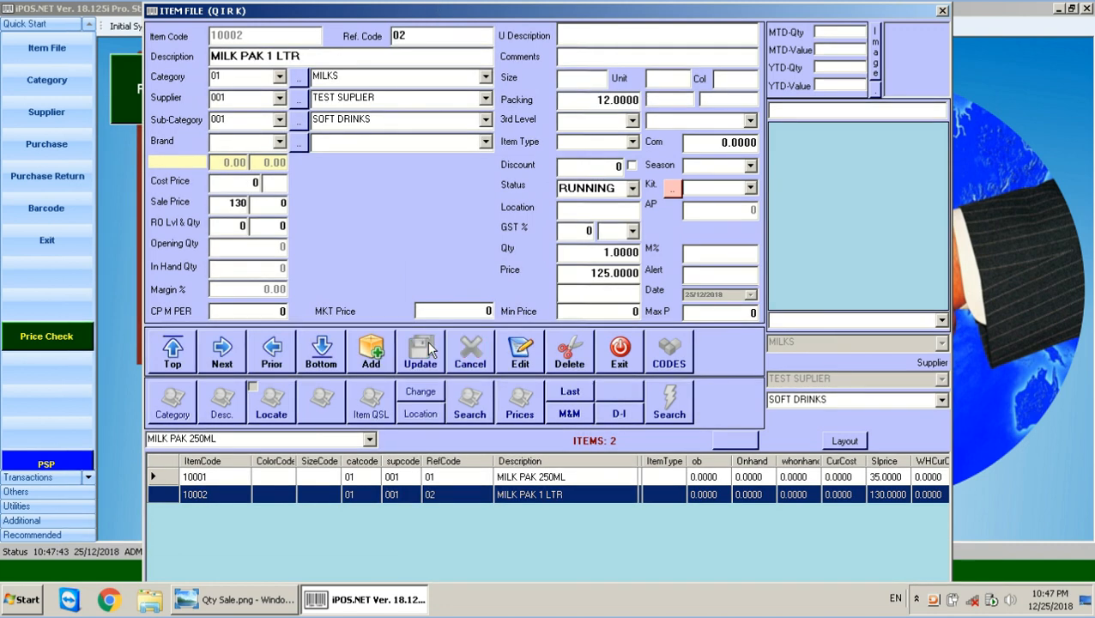
{"action": "left_click", "coordinate": [618, 353]}
{"action": "left_click", "coordinate": [238, 72]}
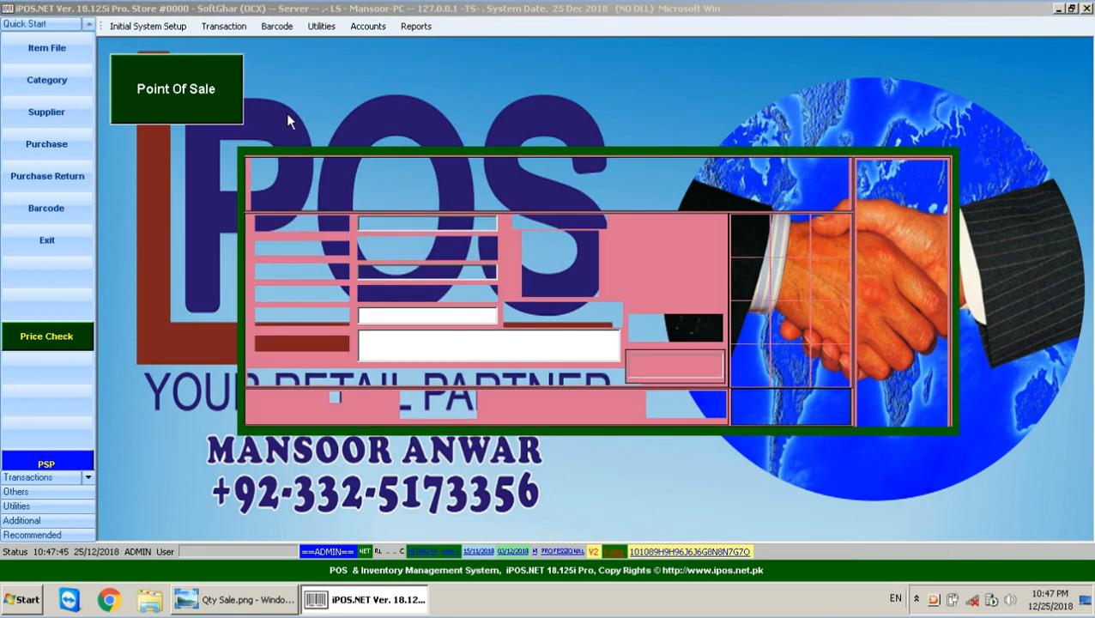
Log in to the point-of-sale screen with the POS password.
{"action": "type", "text": "*"}
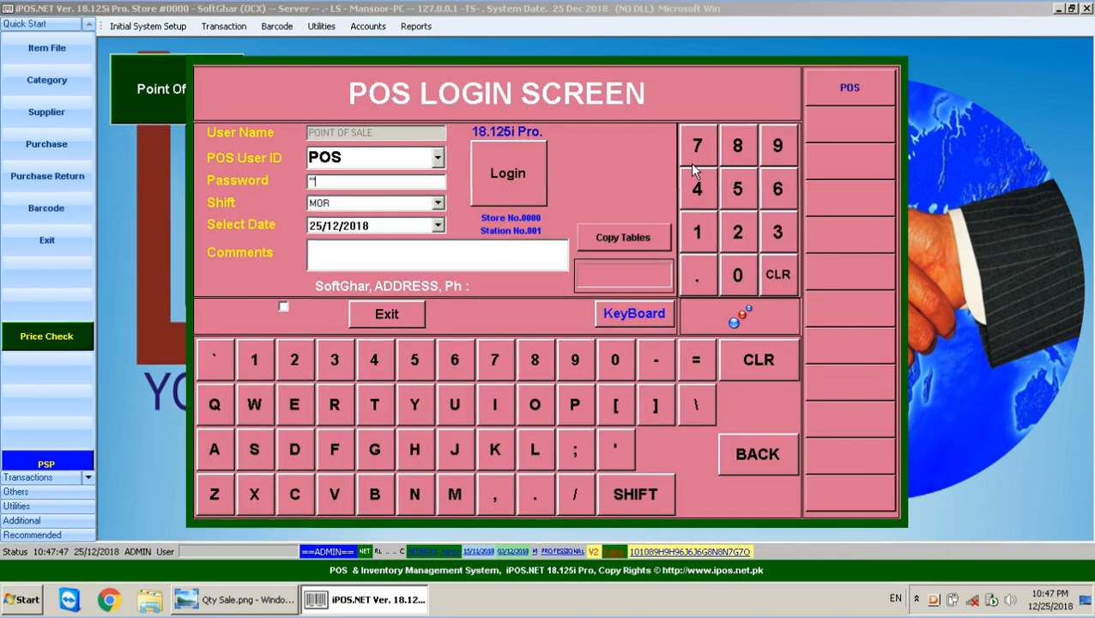
{"action": "key", "text": "Return"}
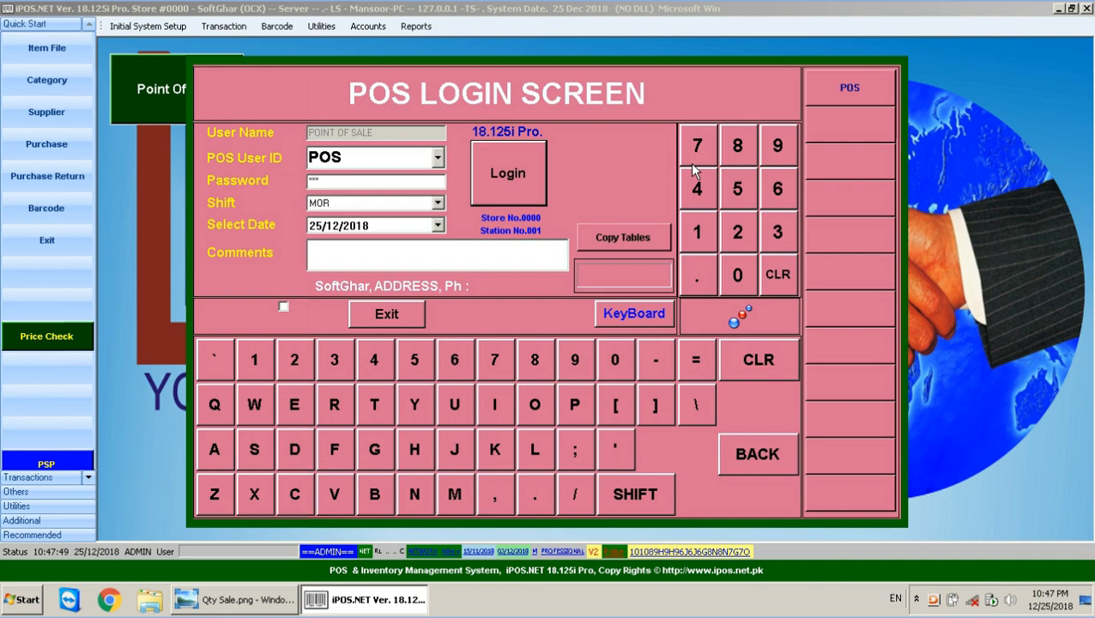
{"action": "left_click", "coordinate": [519, 185]}
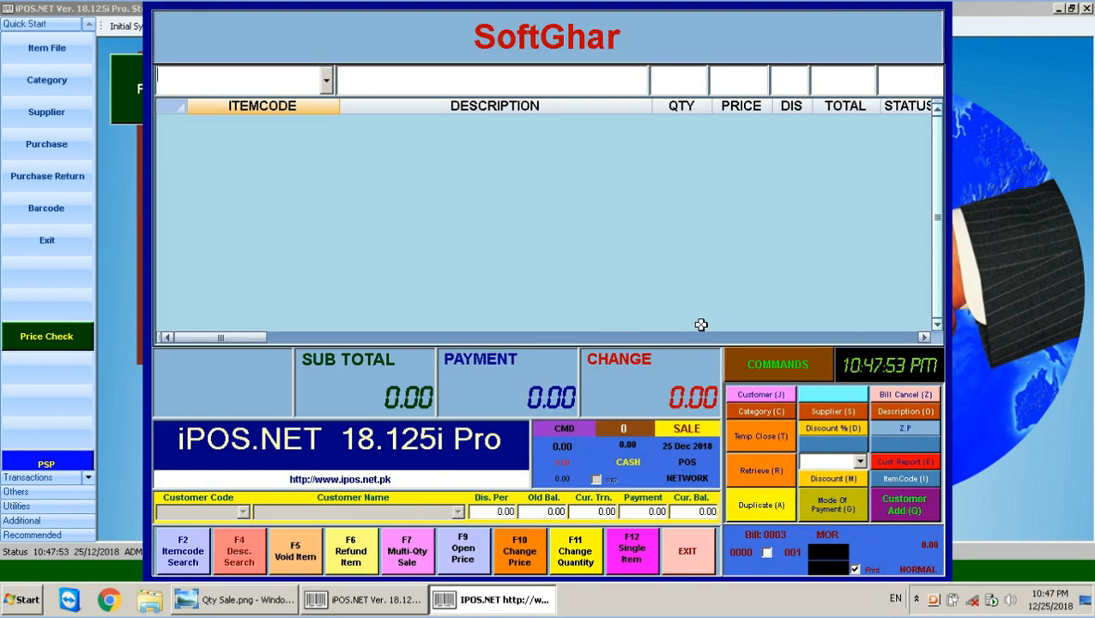
Search items with F2 and add one MILK PAK 250ML (10001) at 35 to the bill.
{"action": "key", "text": "F2"}
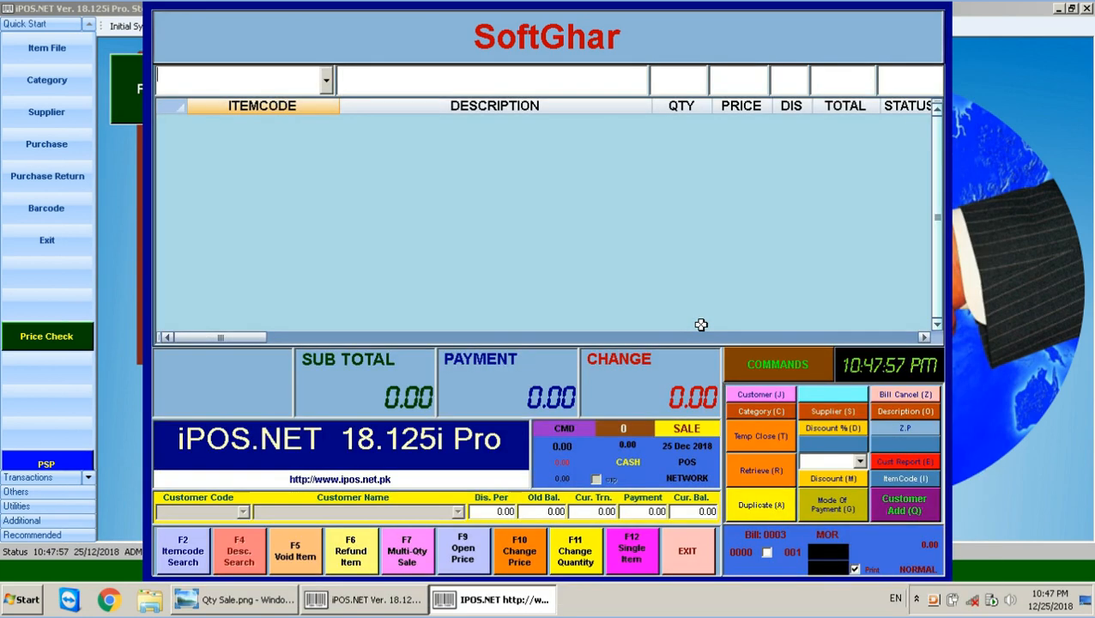
{"action": "key", "text": "F2"}
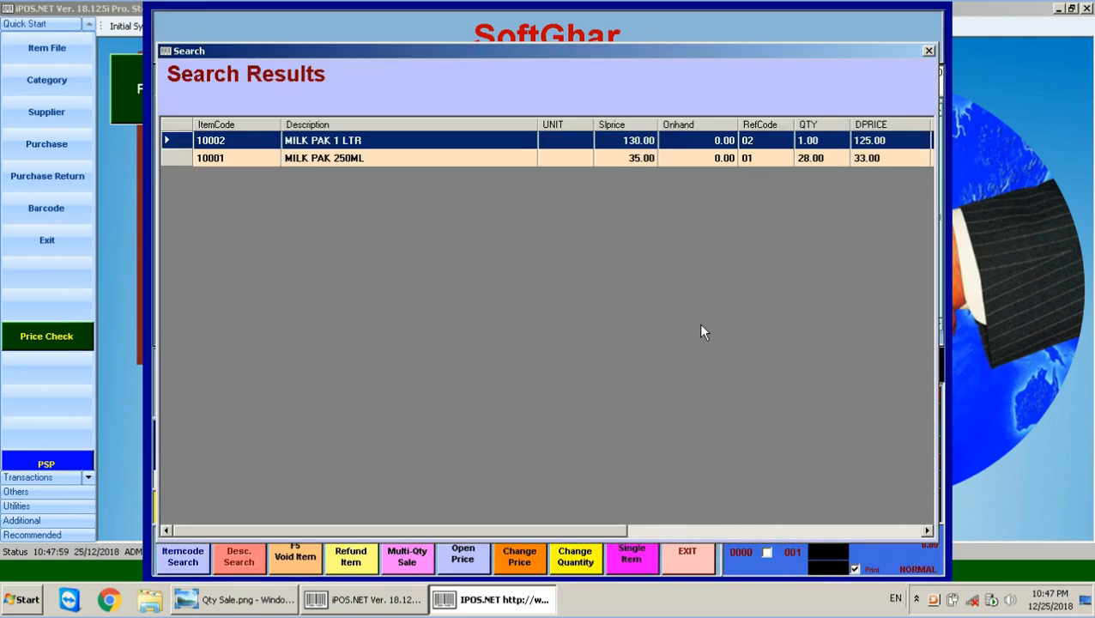
{"action": "key", "text": "Down"}
{"action": "key", "text": "Return"}
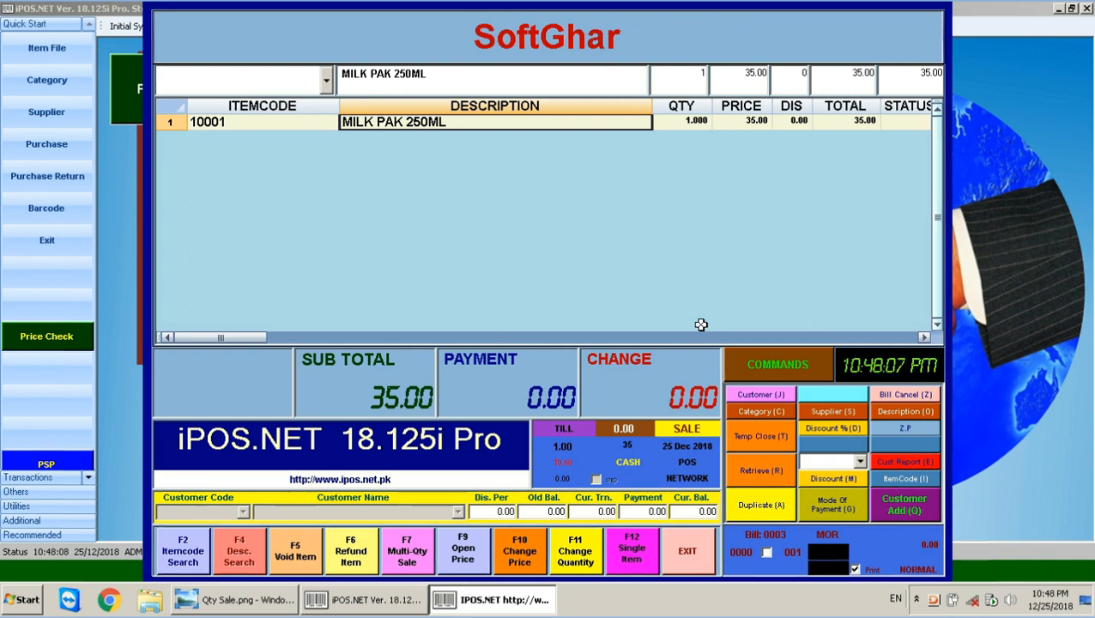
Cancel the current 35.00 bill, confirming with the password.
{"action": "left_click", "coordinate": [911, 393]}
{"action": "type", "text": "*"}
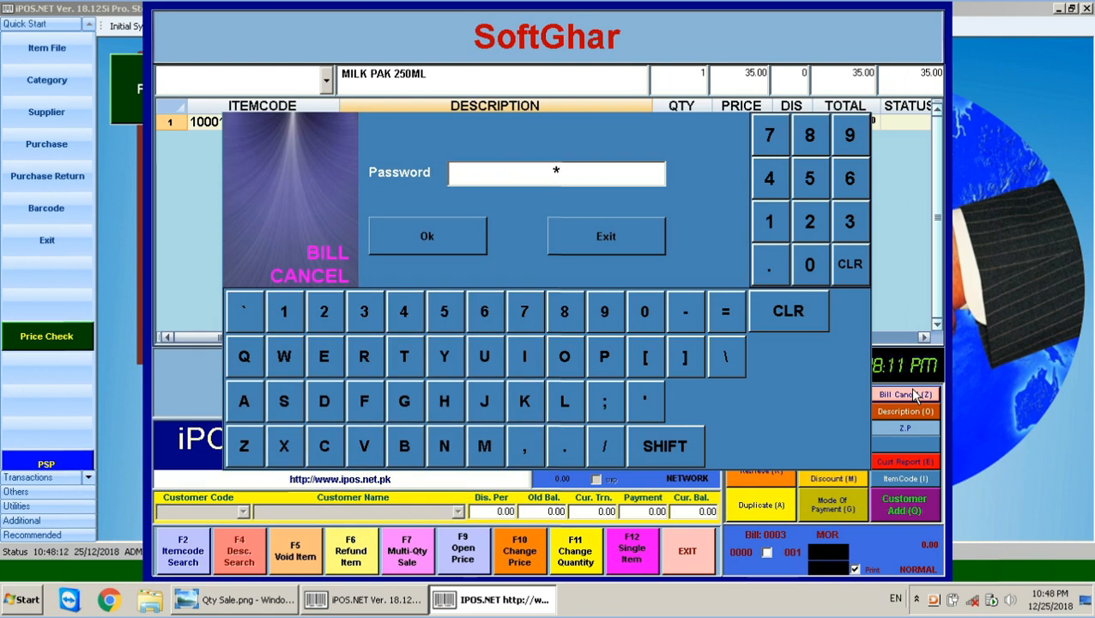
{"action": "type", "text": "*"}
{"action": "key", "text": "Return"}
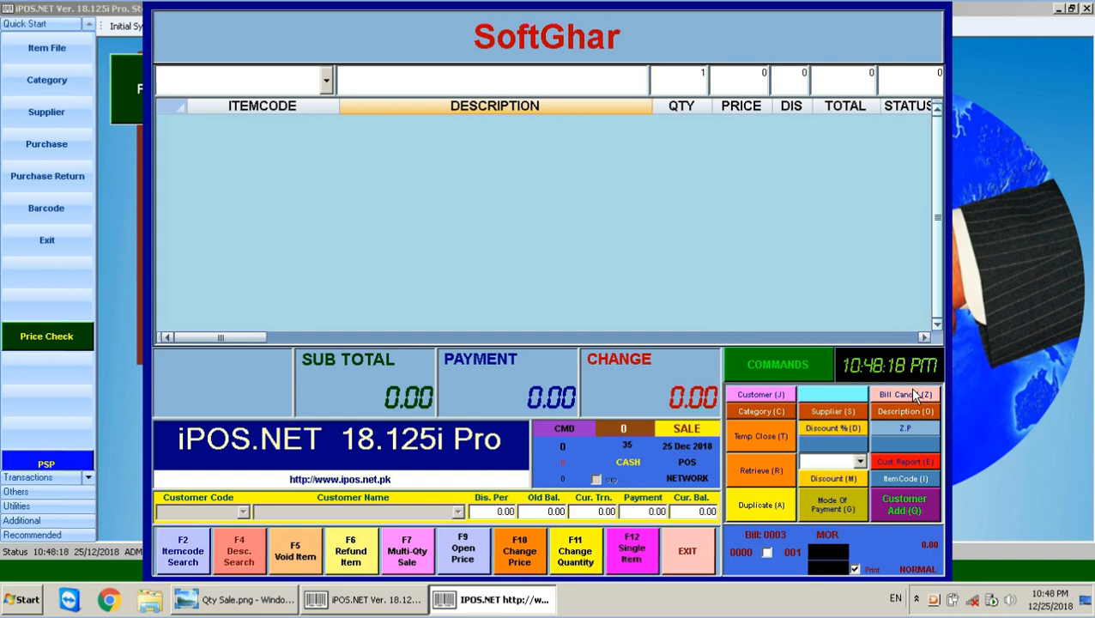
Ring up item 10001 again as 28 units at 33.00 each, totalling 924.00.
{"action": "type", "text": "10001"}
{"action": "key", "text": "Return"}
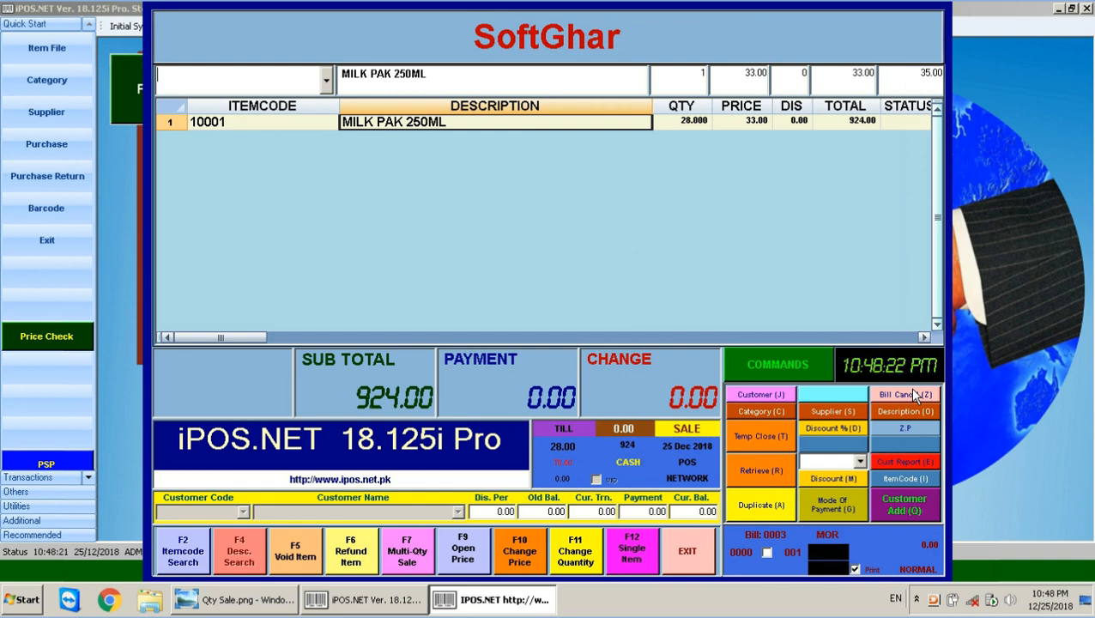
{"action": "left_click", "coordinate": [692, 120]}
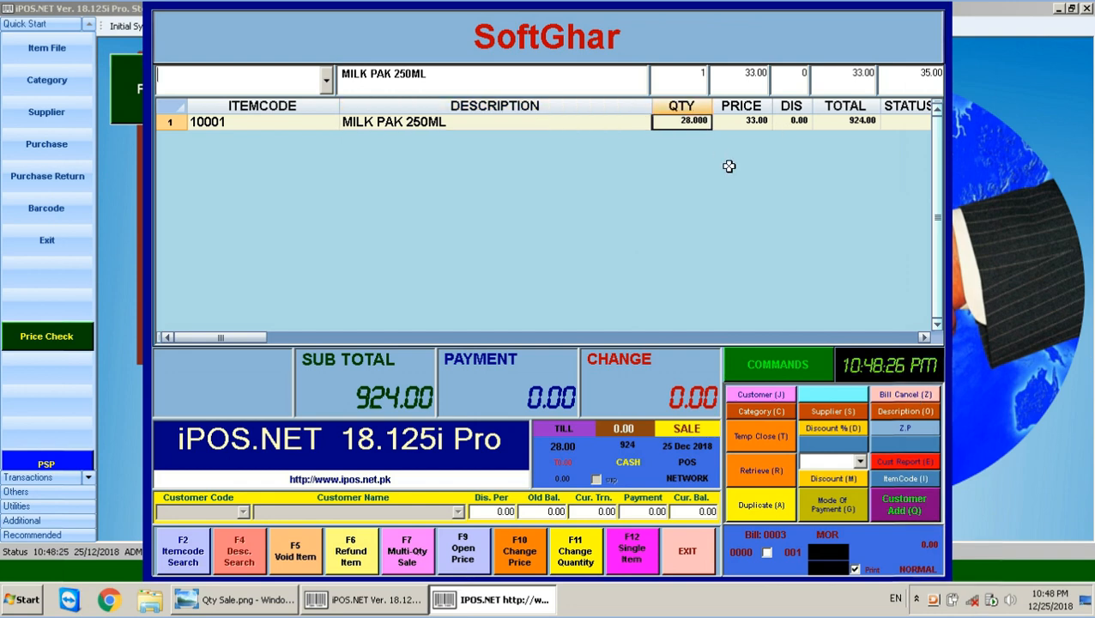
{"action": "left_click", "coordinate": [747, 123]}
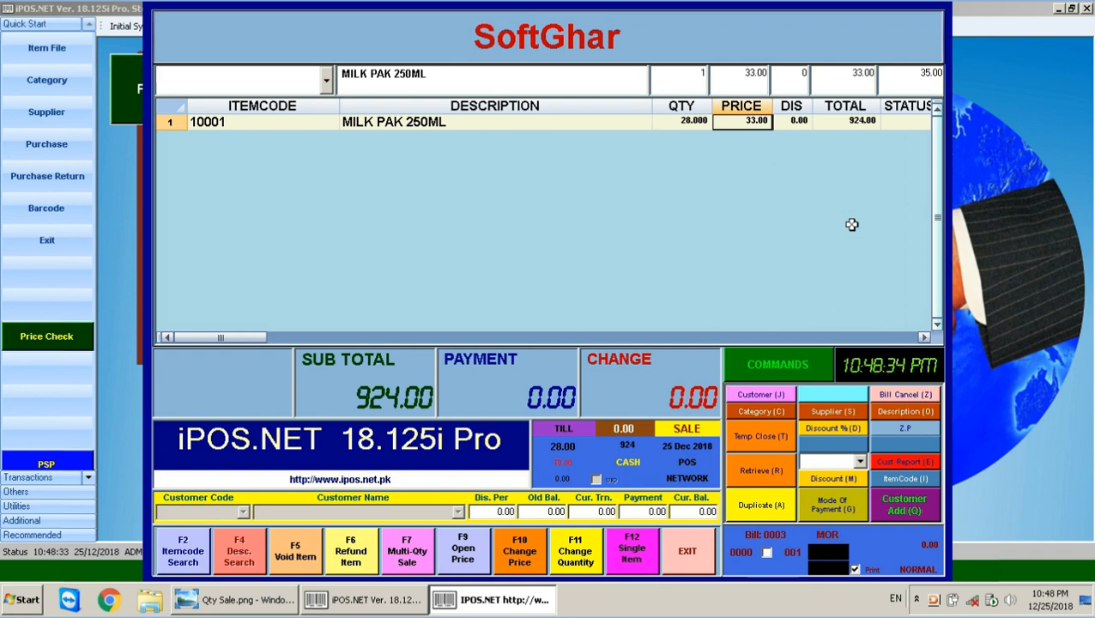
{"action": "type", "text": "000"}
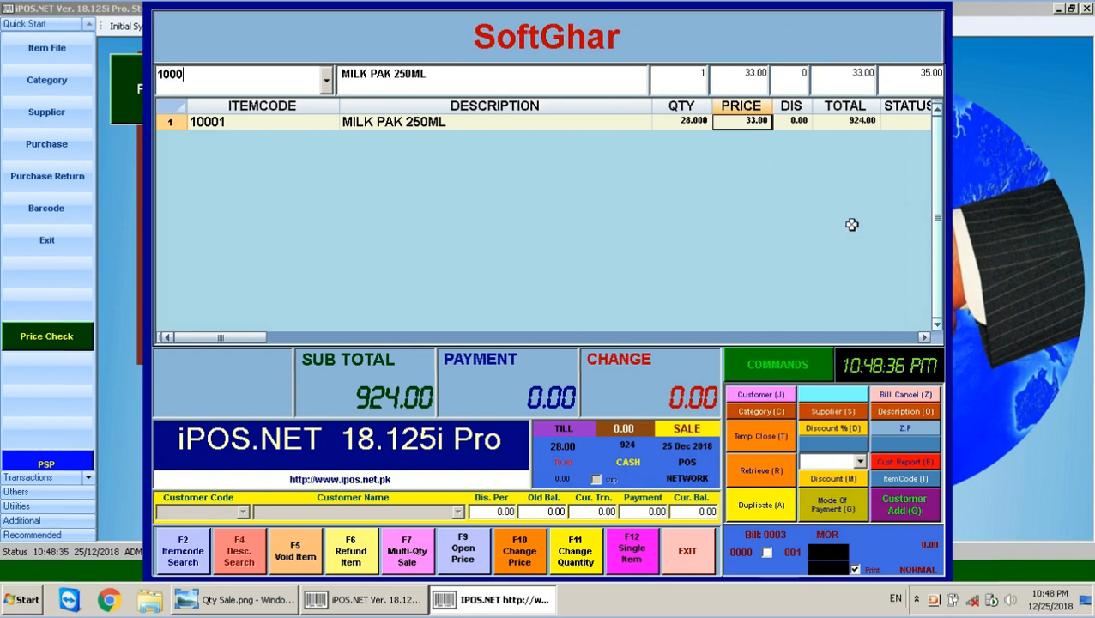
{"action": "type", "text": "2"}
{"action": "key", "text": "Return"}
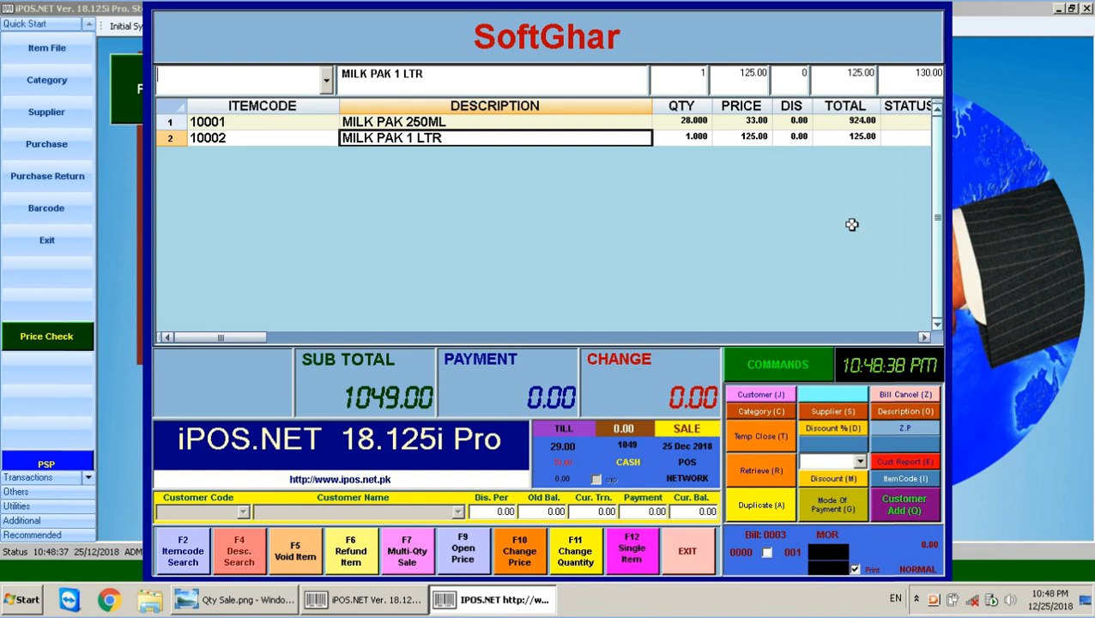
{"action": "left_click", "coordinate": [212, 139]}
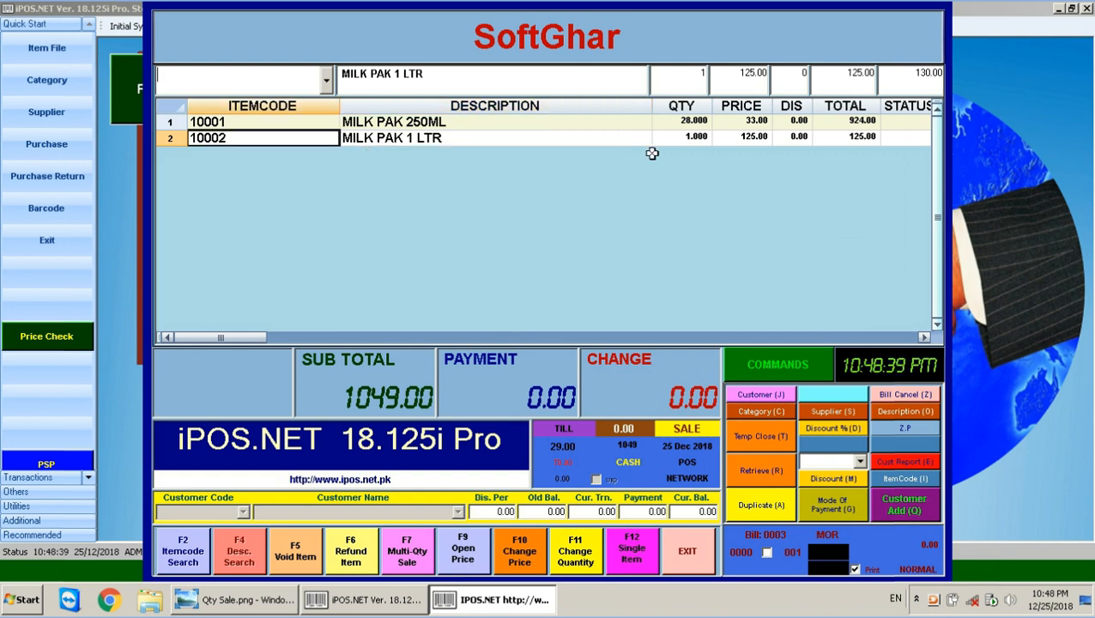
{"action": "left_click", "coordinate": [742, 138]}
{"action": "left_click_drag", "start_coordinate": [248, 338], "coordinate": [332, 339]}
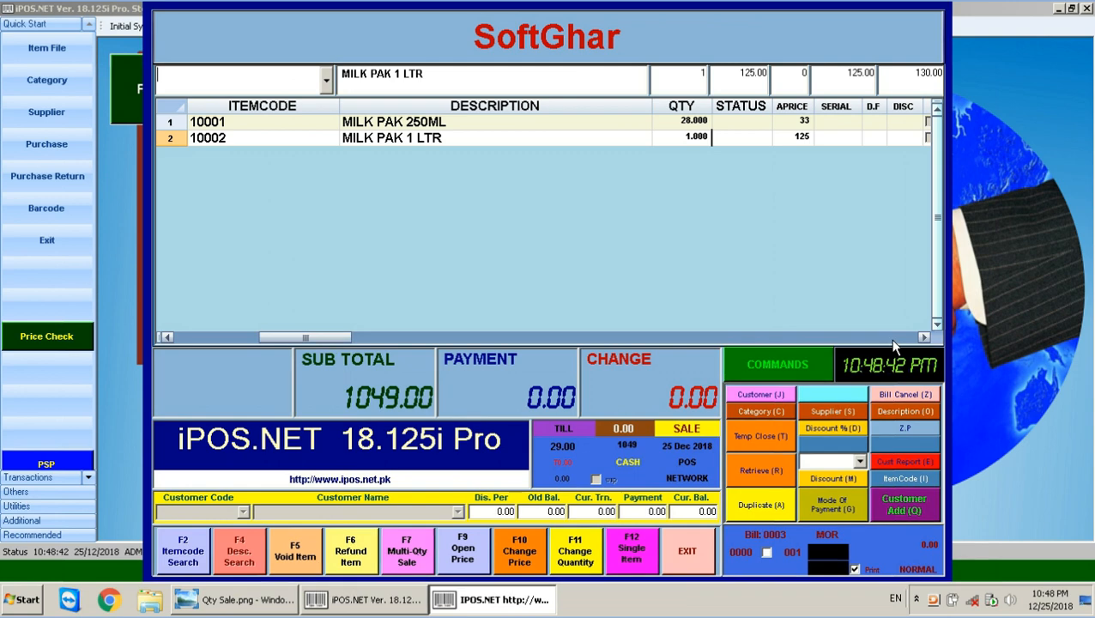
{"action": "left_click", "coordinate": [804, 137]}
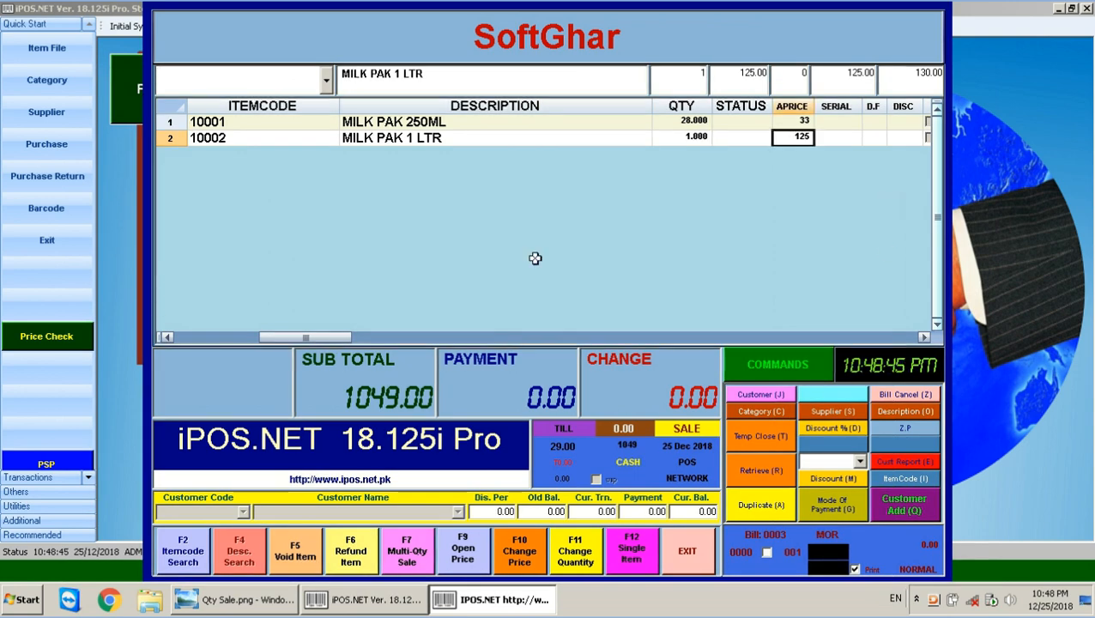
{"action": "left_click_drag", "start_coordinate": [337, 338], "coordinate": [454, 347]}
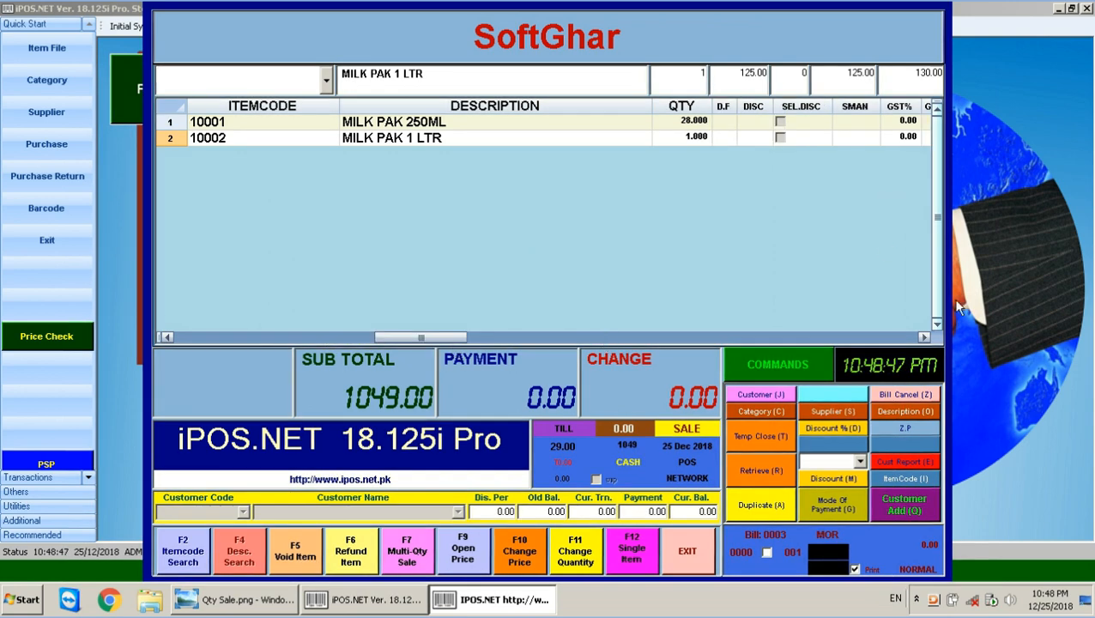
{"action": "left_click", "coordinate": [924, 337]}
{"action": "left_click", "coordinate": [923, 337]}
{"action": "left_click", "coordinate": [924, 340]}
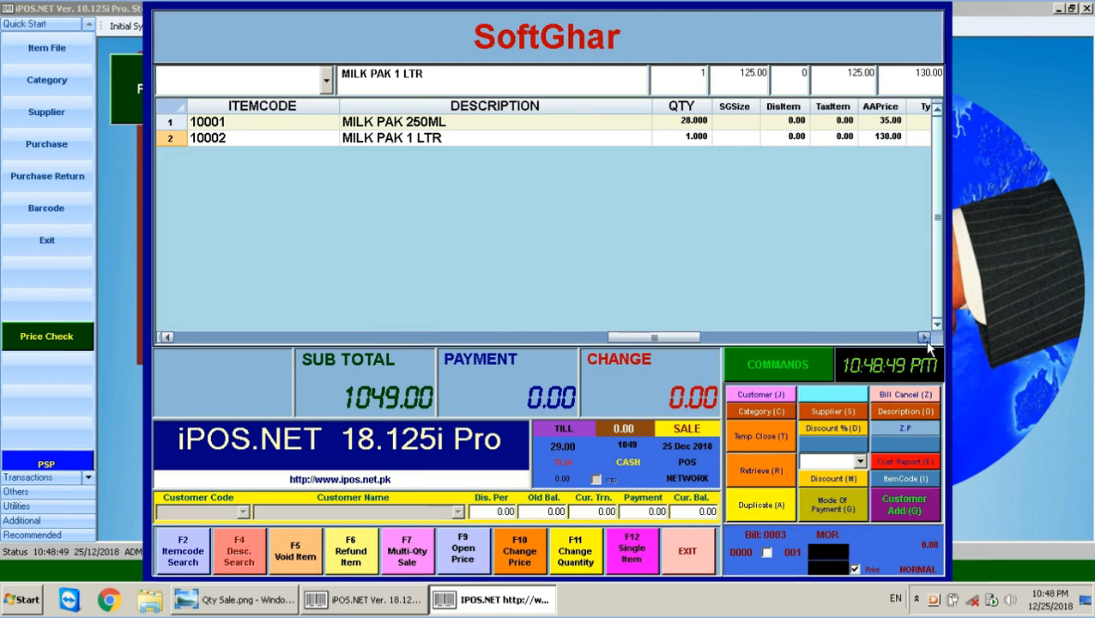
{"action": "left_click", "coordinate": [924, 339]}
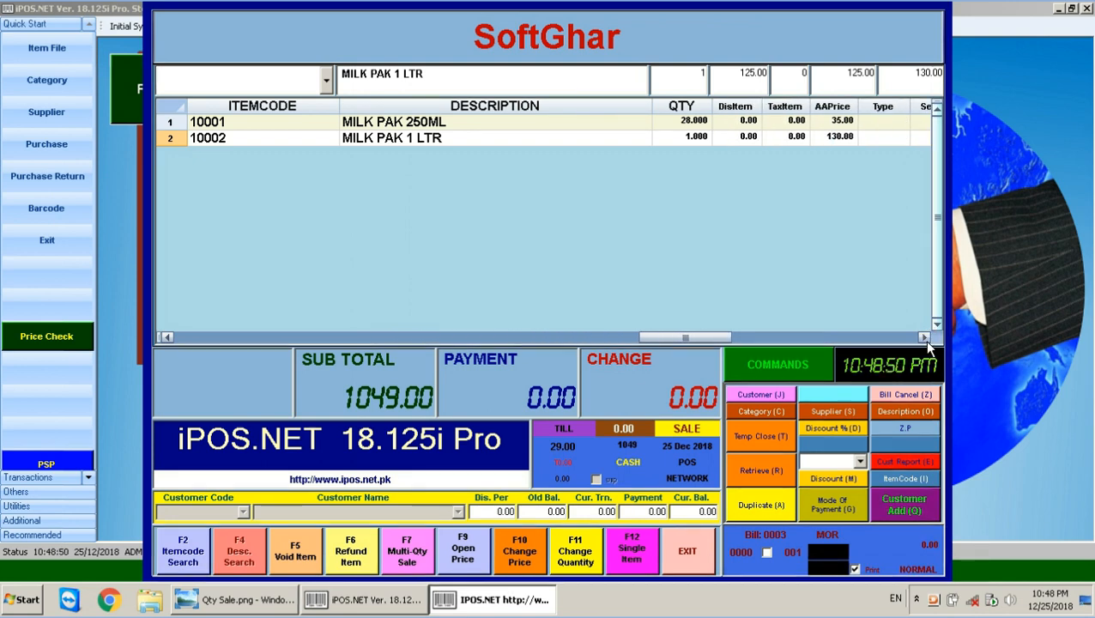
{"action": "left_click", "coordinate": [830, 138]}
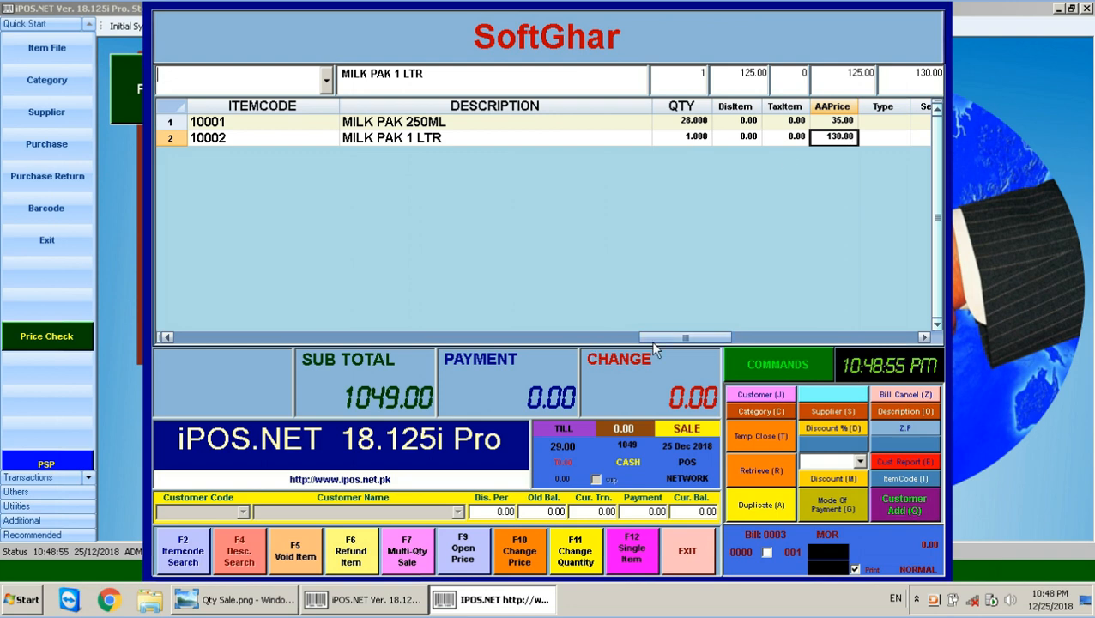
{"action": "left_click_drag", "start_coordinate": [651, 338], "coordinate": [206, 337]}
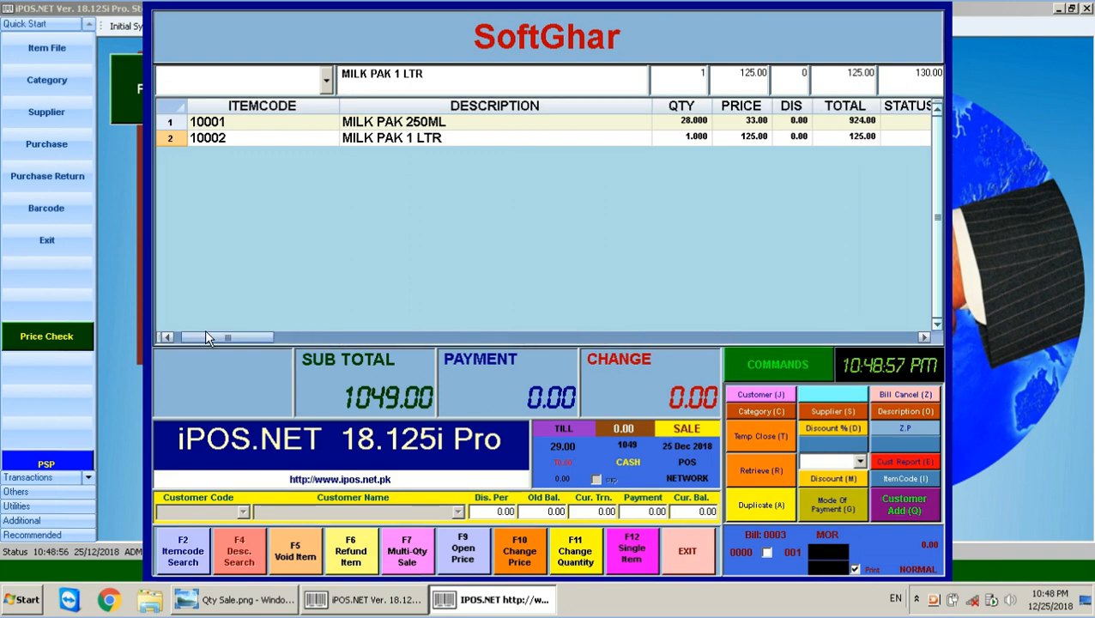
{"action": "left_click", "coordinate": [754, 135]}
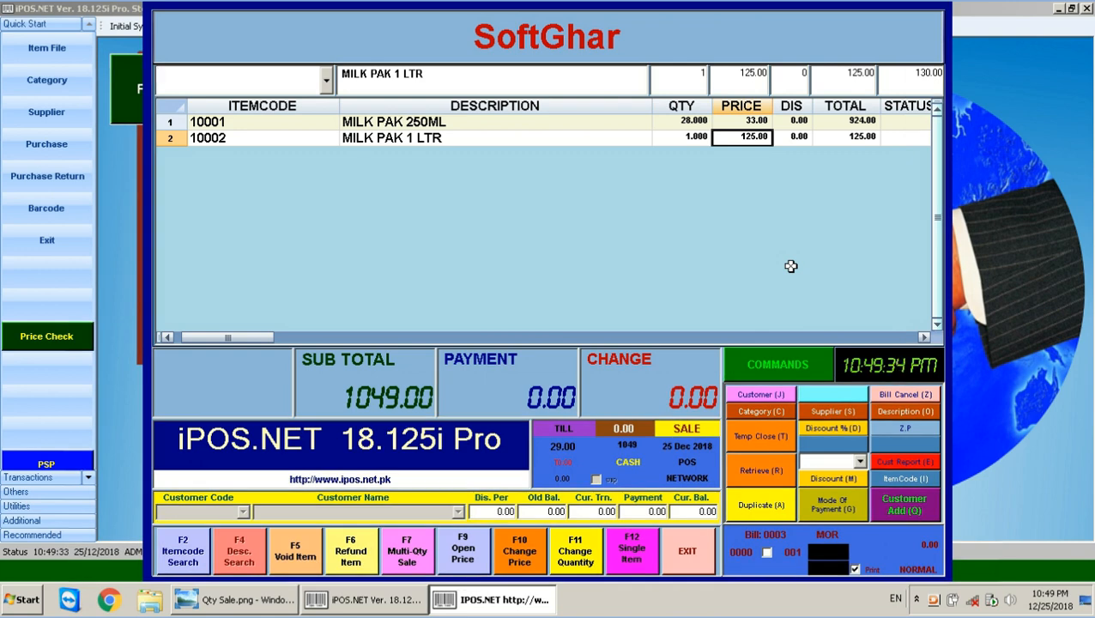
Pay the 1049.00 bill with 1500 cash, leaving 451.00 change.
{"action": "key", "text": "Return"}
{"action": "type", "text": "1500"}
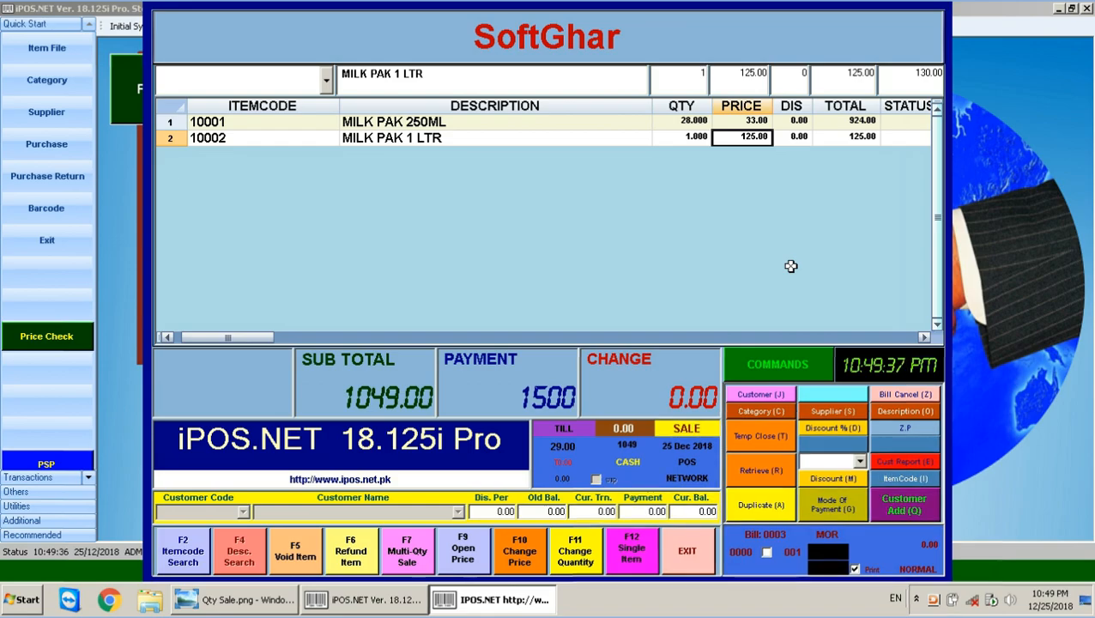
{"action": "key", "text": "Return"}
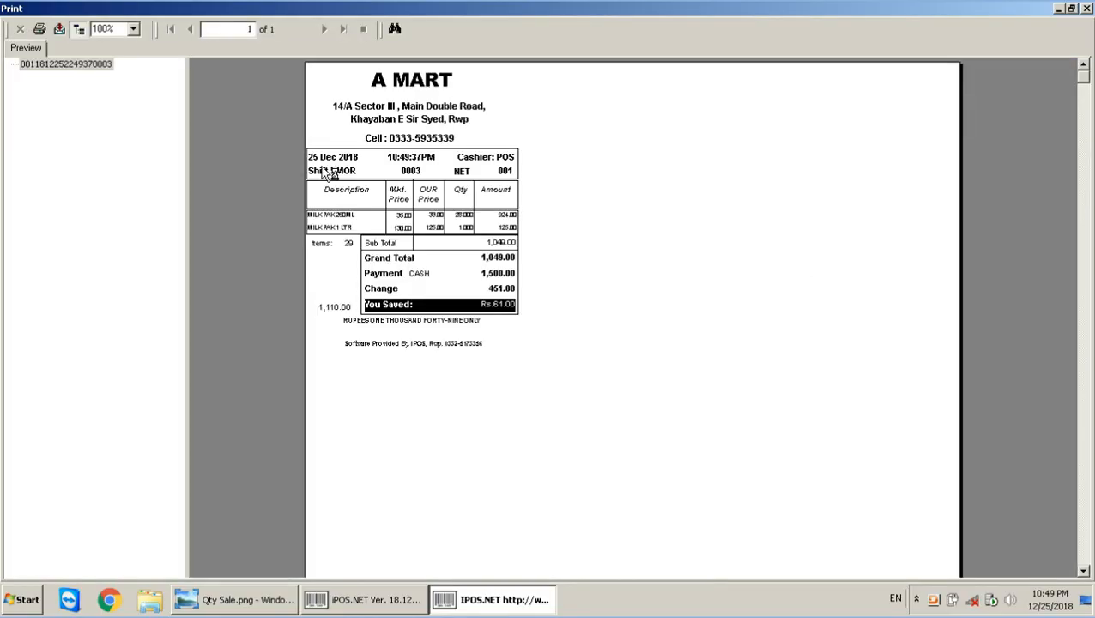
Zoom the receipt preview to 200% and check MILK PAK 250ML: 35.00, 33.00, 28 units, 924.00.
{"action": "type", "text": "200"}
{"action": "key", "text": "Return"}
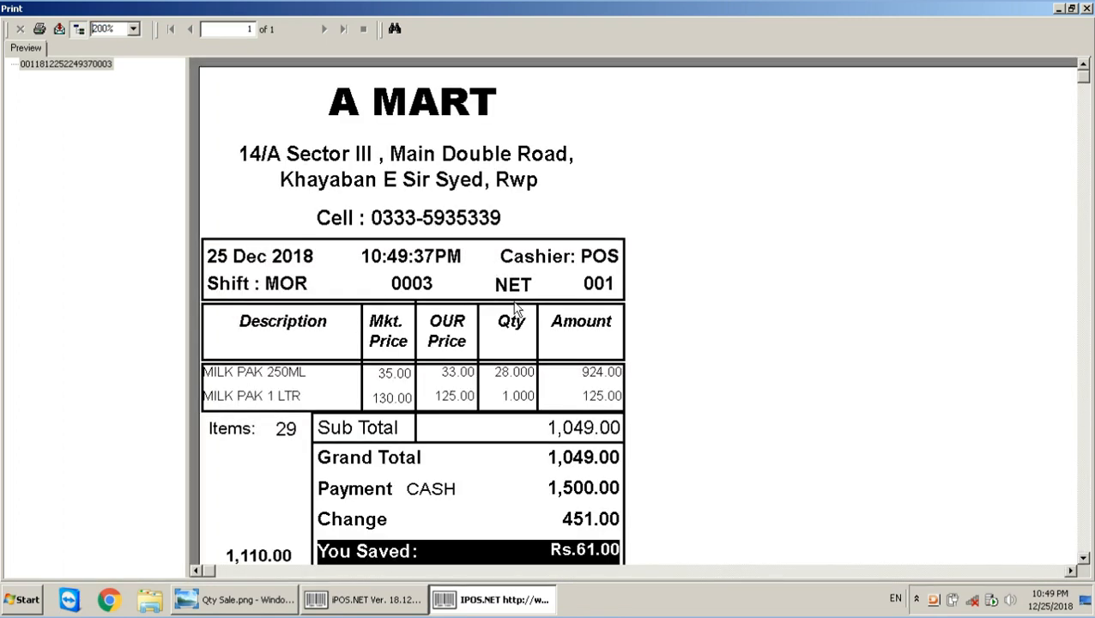
{"action": "scroll", "coordinate": [506, 300], "scroll_direction": "down", "scroll_amount": 1}
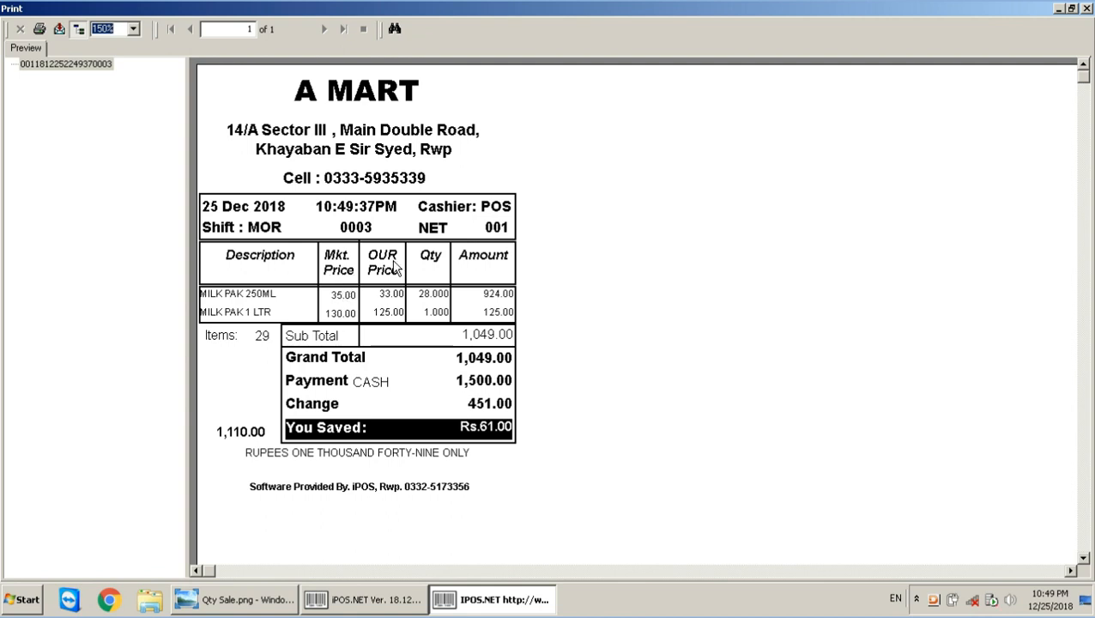
{"action": "left_click", "coordinate": [343, 296]}
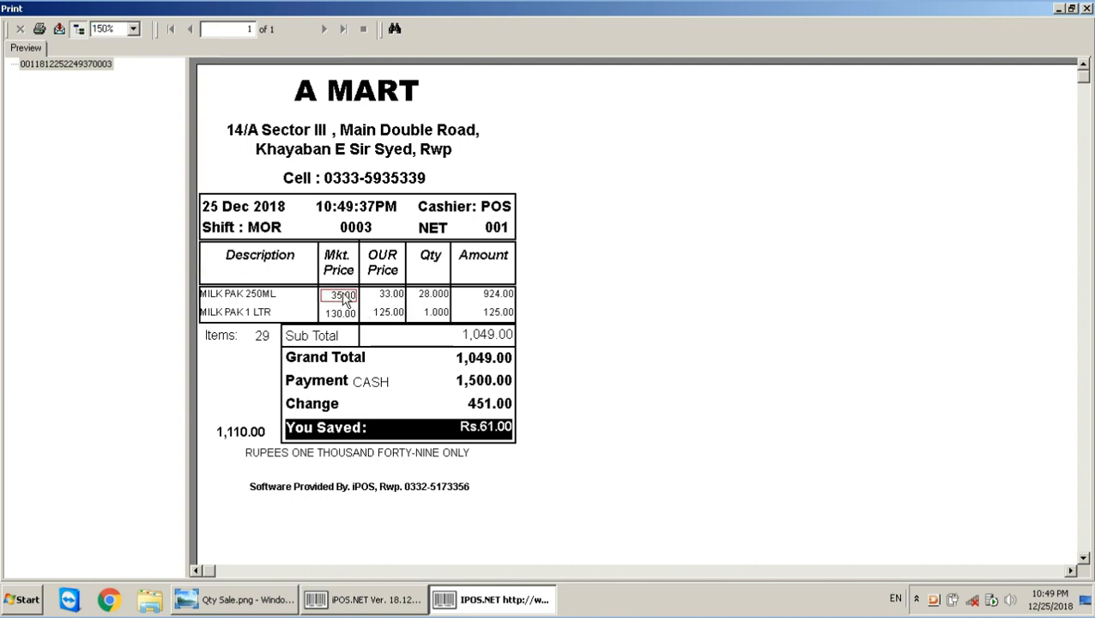
{"action": "left_click", "coordinate": [391, 297]}
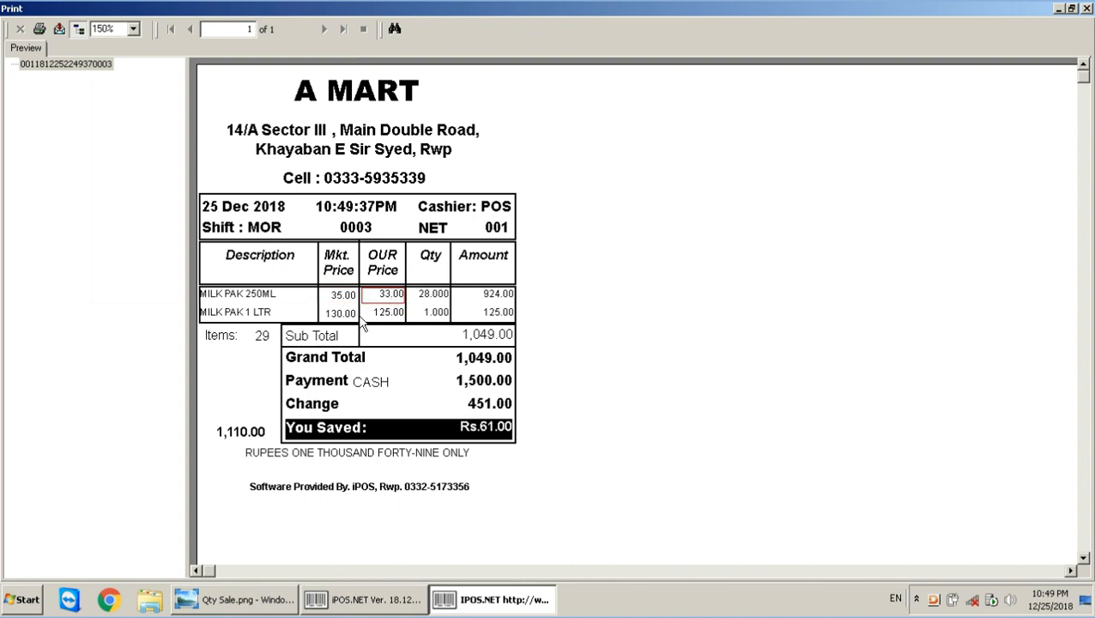
{"action": "left_click", "coordinate": [434, 294]}
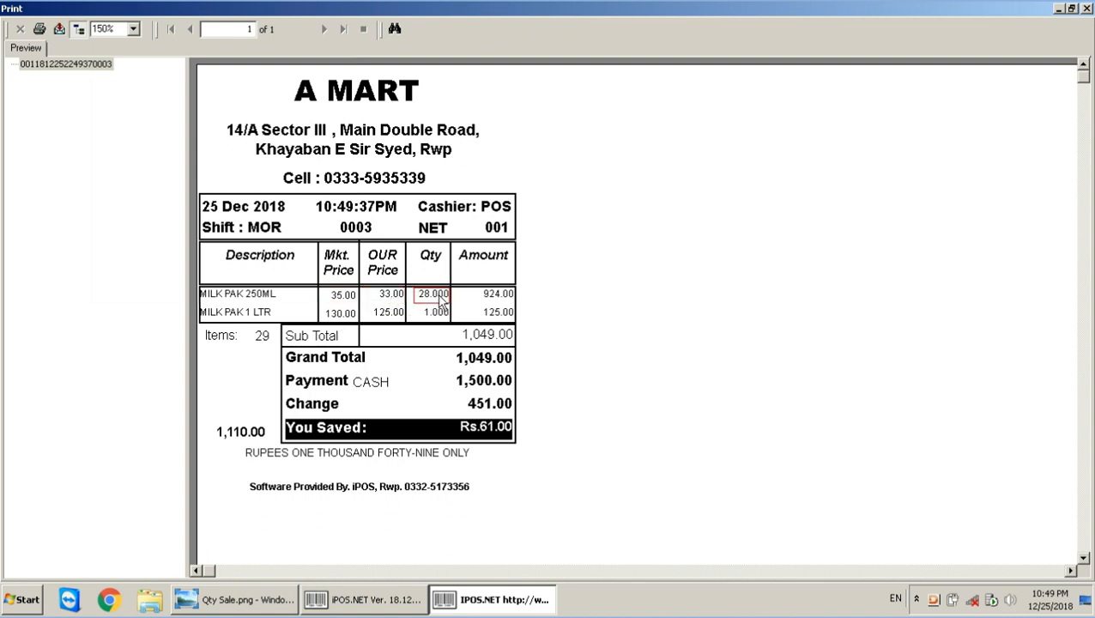
{"action": "left_click", "coordinate": [500, 295]}
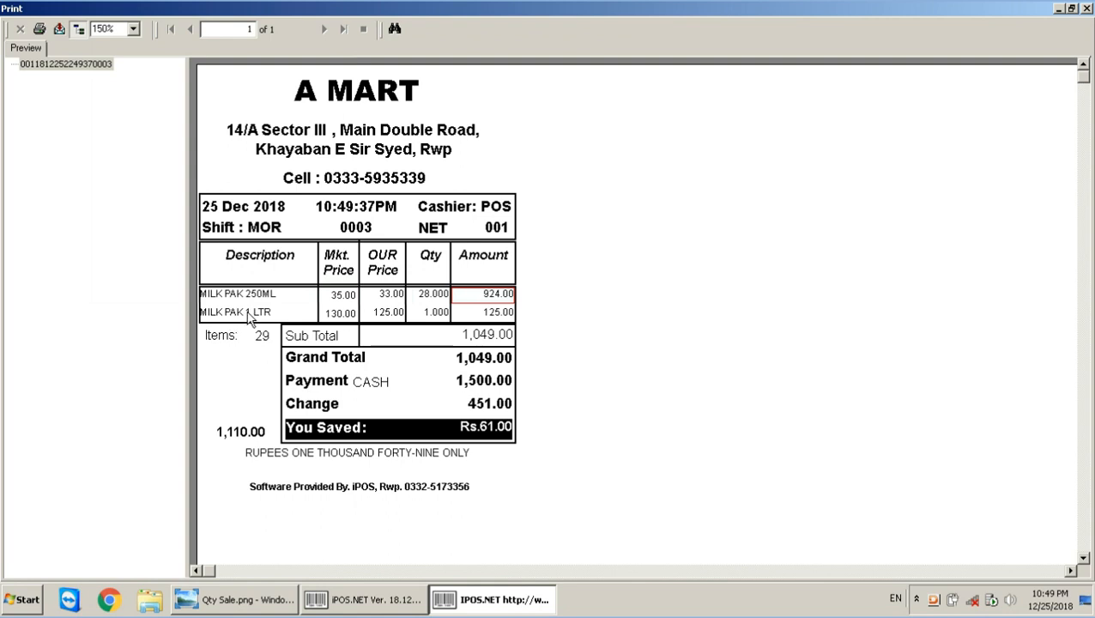
Check MILK PAK 1 LTR at 130.00/125.00 and totals 1,110.00, 1,049.00, Rs.61.00 saved, then close the preview.
{"action": "left_click", "coordinate": [388, 318]}
{"action": "left_click", "coordinate": [434, 313]}
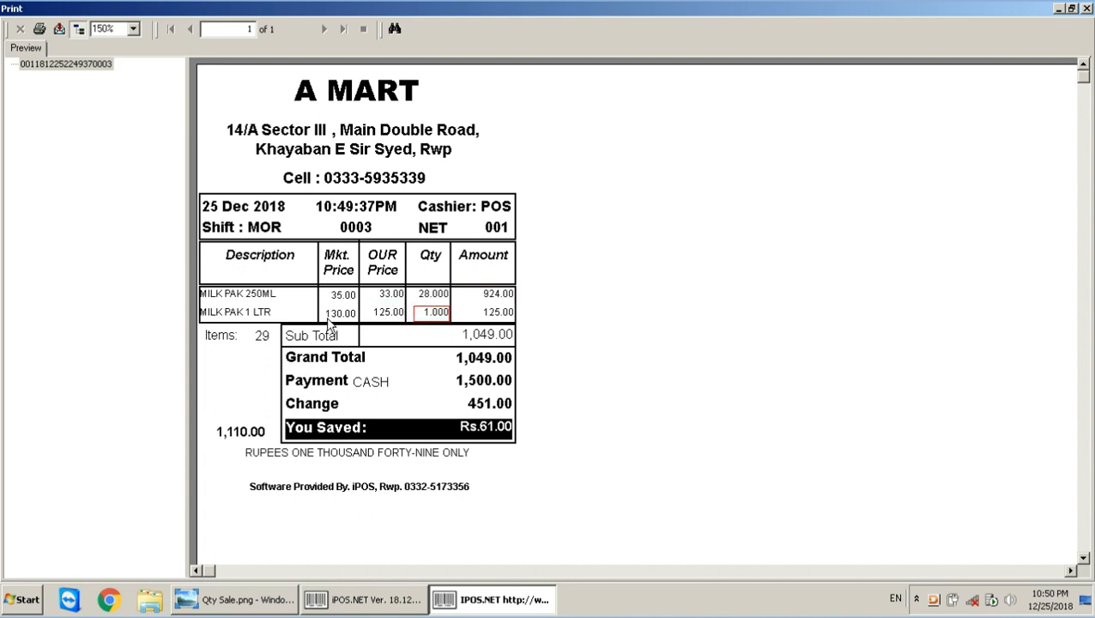
{"action": "left_click", "coordinate": [331, 316]}
{"action": "left_click", "coordinate": [391, 318]}
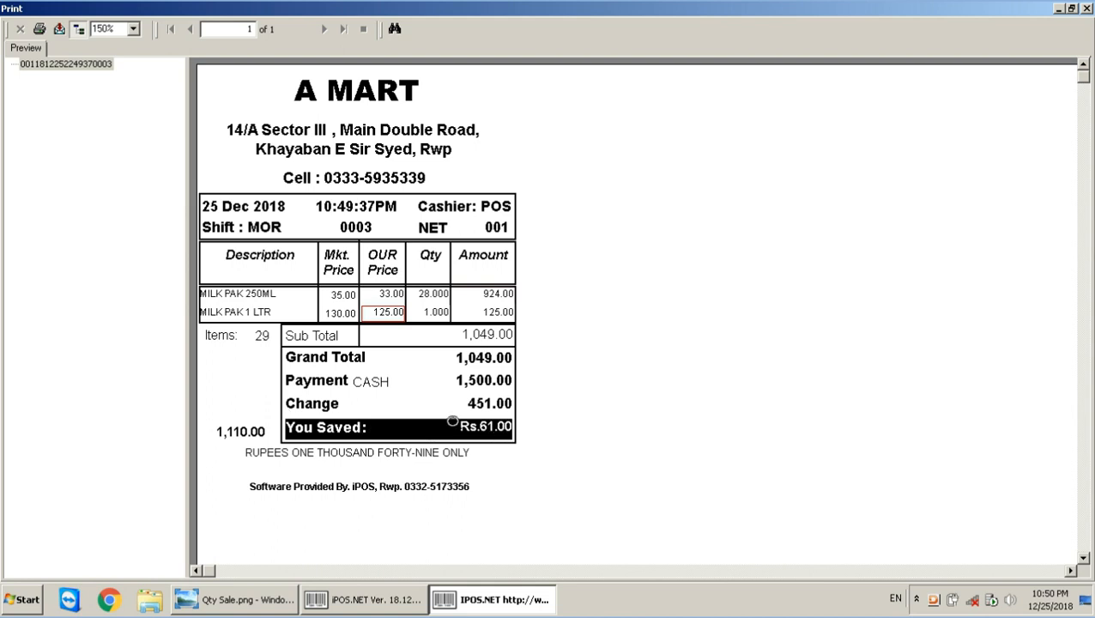
{"action": "left_click", "coordinate": [240, 432]}
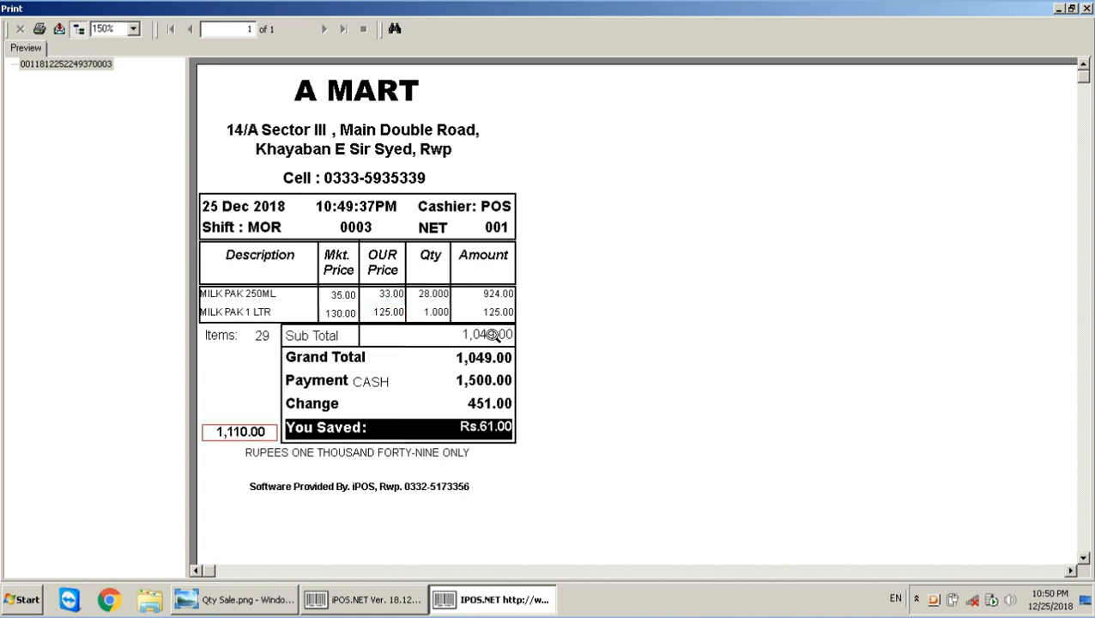
{"action": "left_click", "coordinate": [487, 337]}
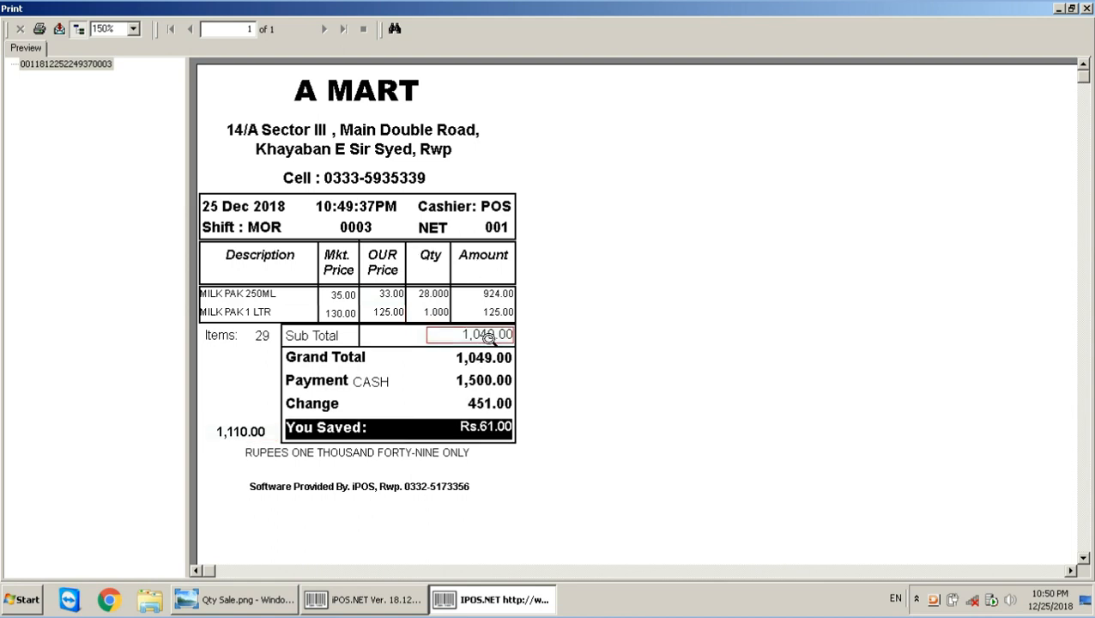
{"action": "left_click", "coordinate": [459, 429]}
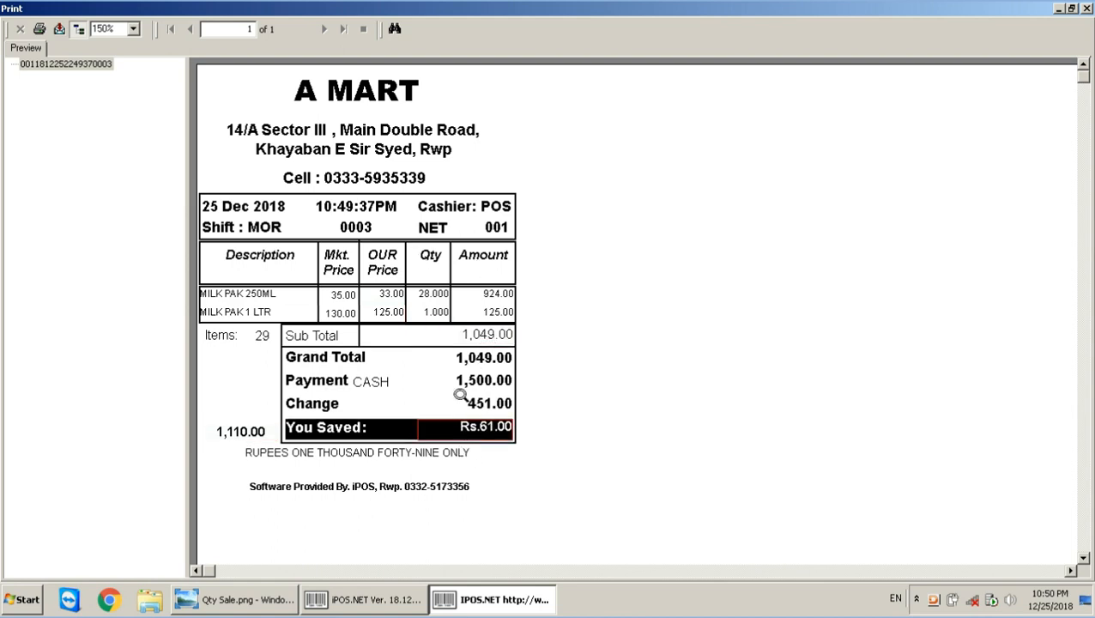
{"action": "left_click", "coordinate": [1086, 8]}
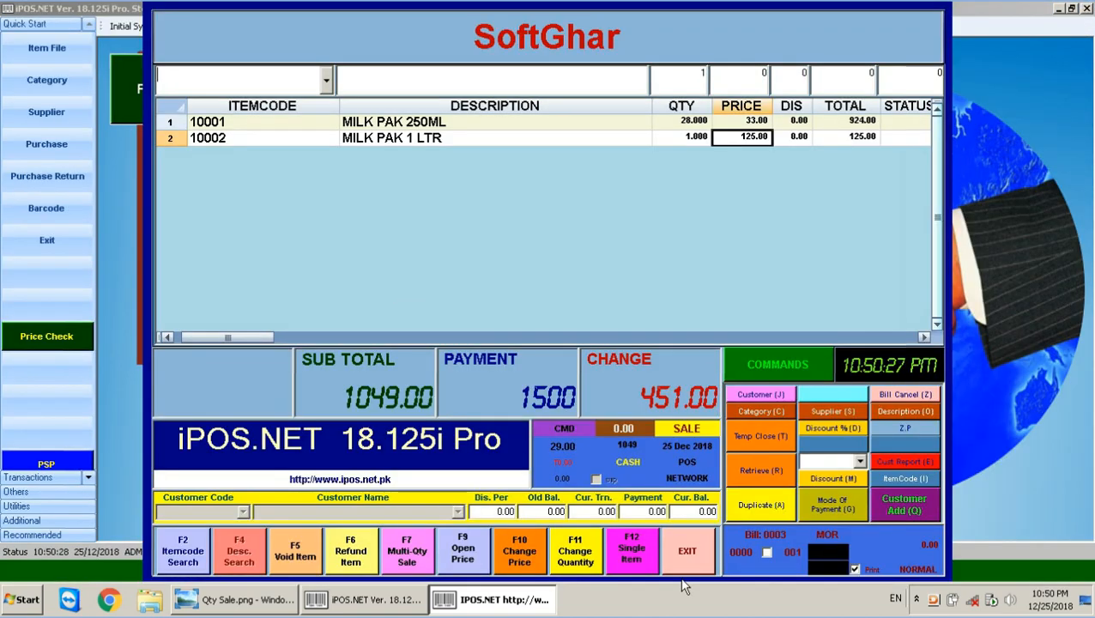
Exit the sales screen, view the How to Sale slide, then reopen iPOS.NET's Item File.
{"action": "left_click", "coordinate": [686, 551]}
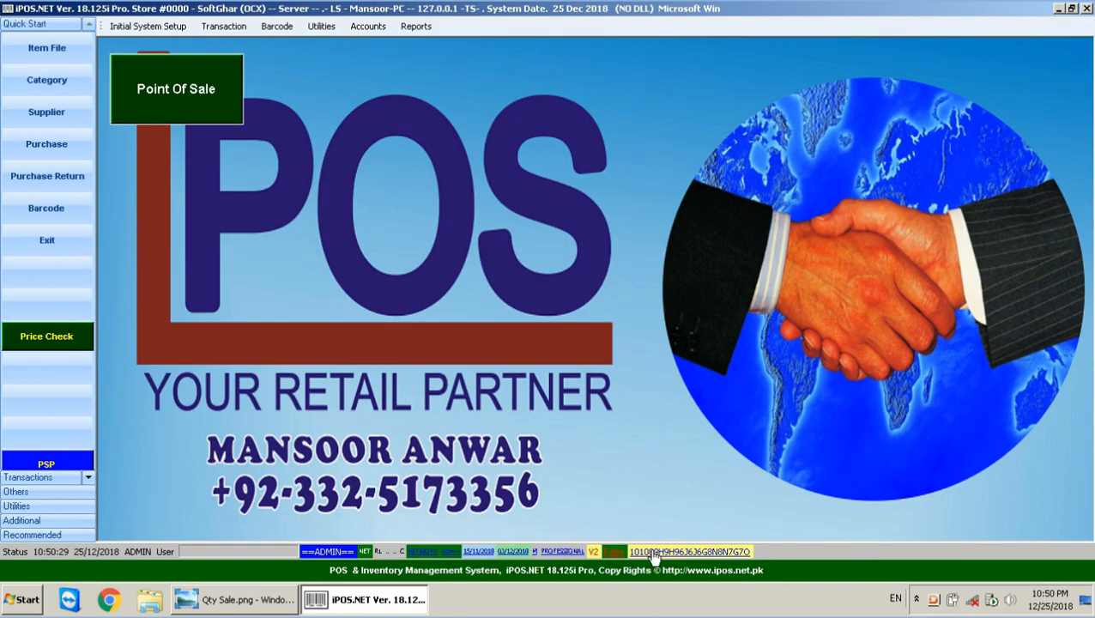
{"action": "left_click", "coordinate": [249, 601]}
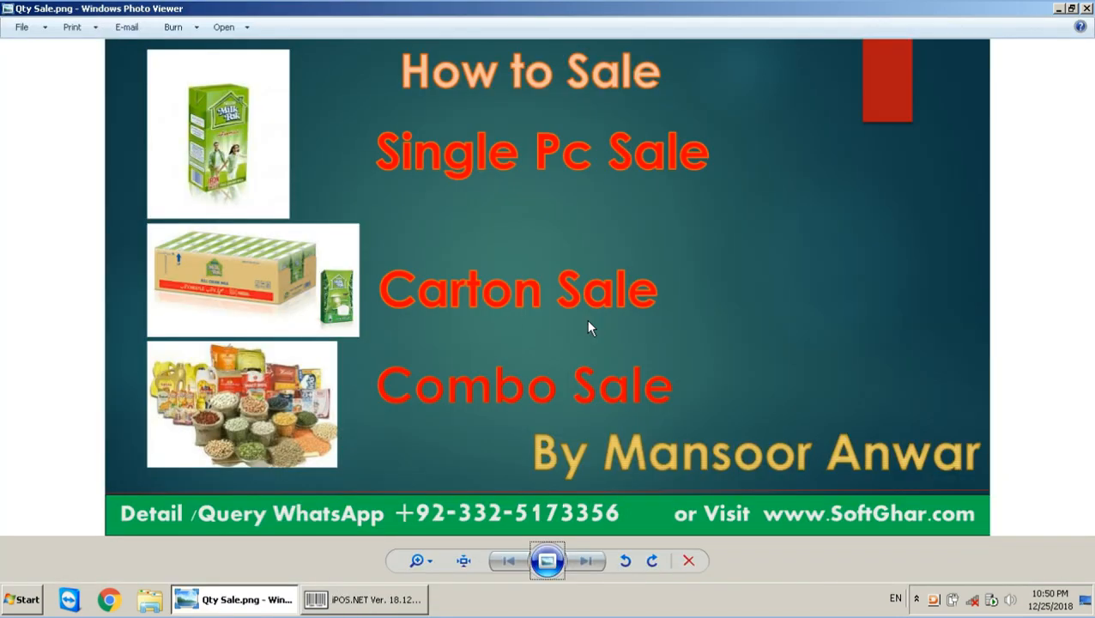
{"action": "left_click", "coordinate": [360, 603]}
{"action": "left_click", "coordinate": [21, 48]}
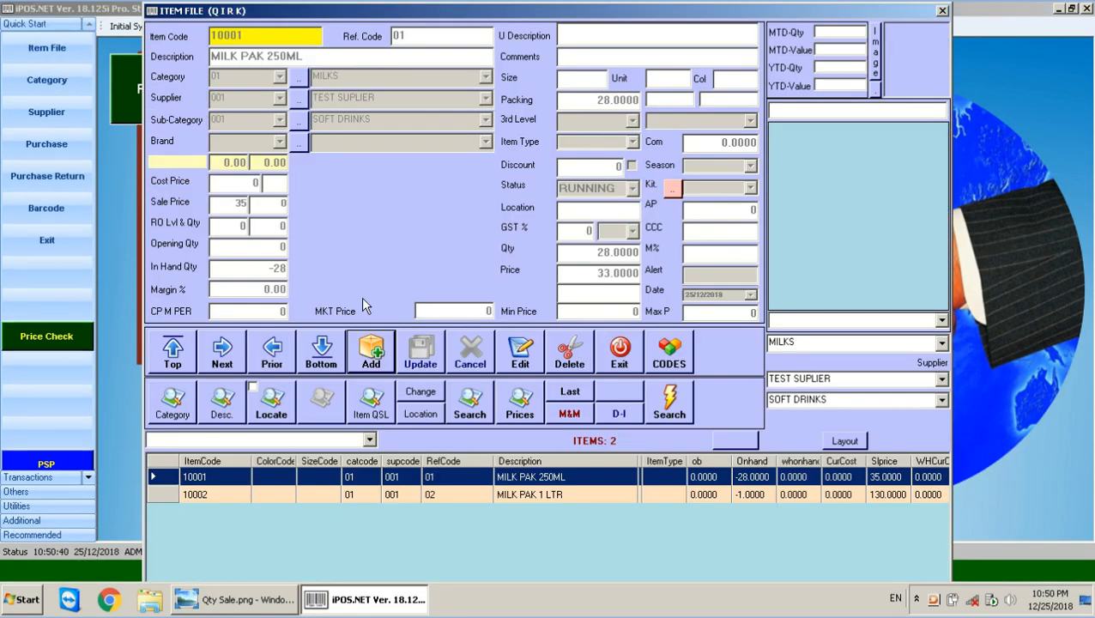
Create item 999 described COMBO SALE 1 with item type MAMATCH.
{"action": "left_click", "coordinate": [383, 356]}
{"action": "type", "text": "999"}
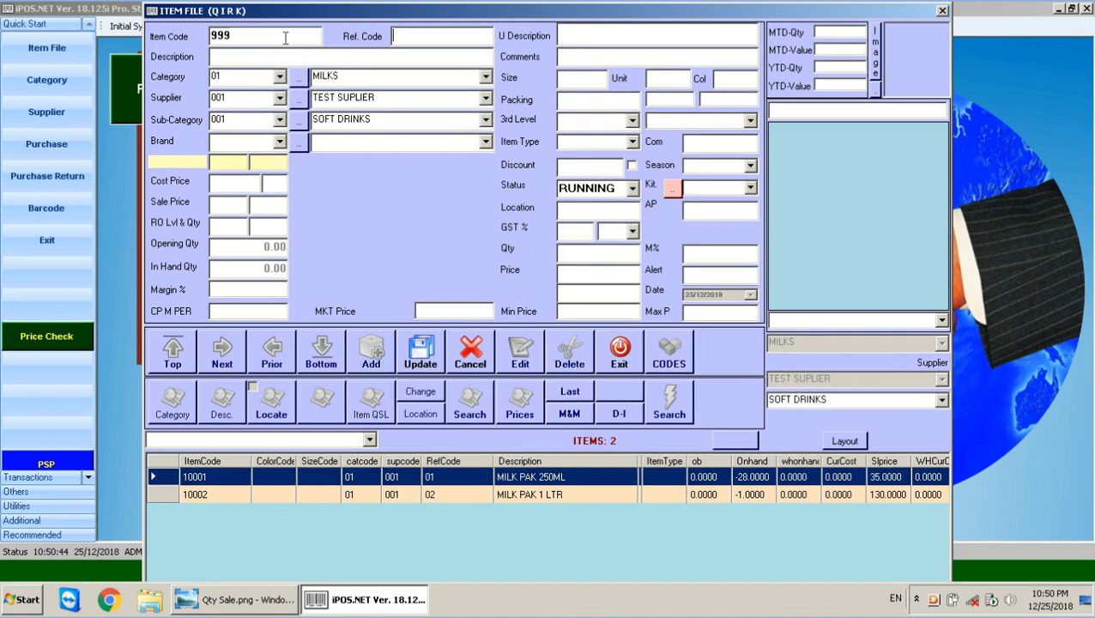
{"action": "key", "text": "Return"}
{"action": "type", "text": "COMBO SALE"}
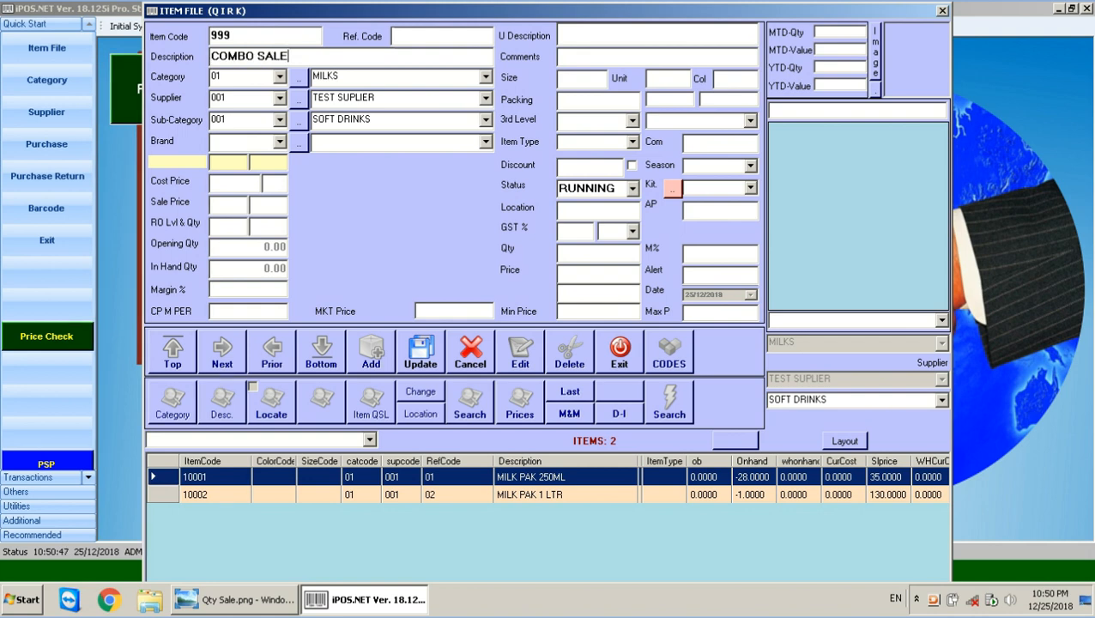
{"action": "type", "text": " 1"}
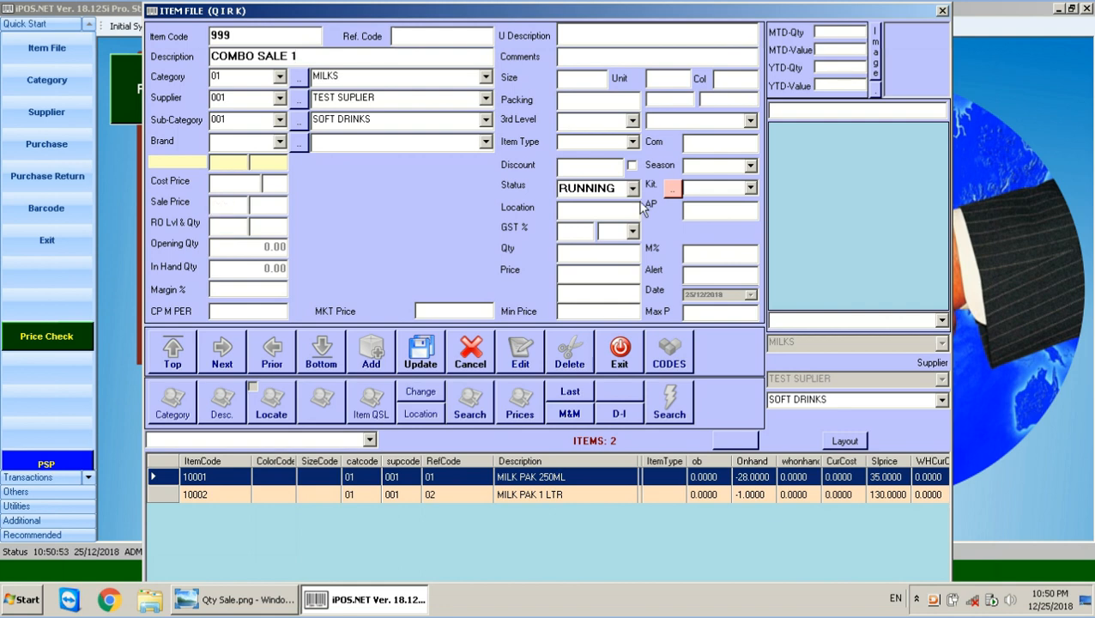
{"action": "left_click", "coordinate": [632, 142]}
{"action": "type", "text": "MI"}
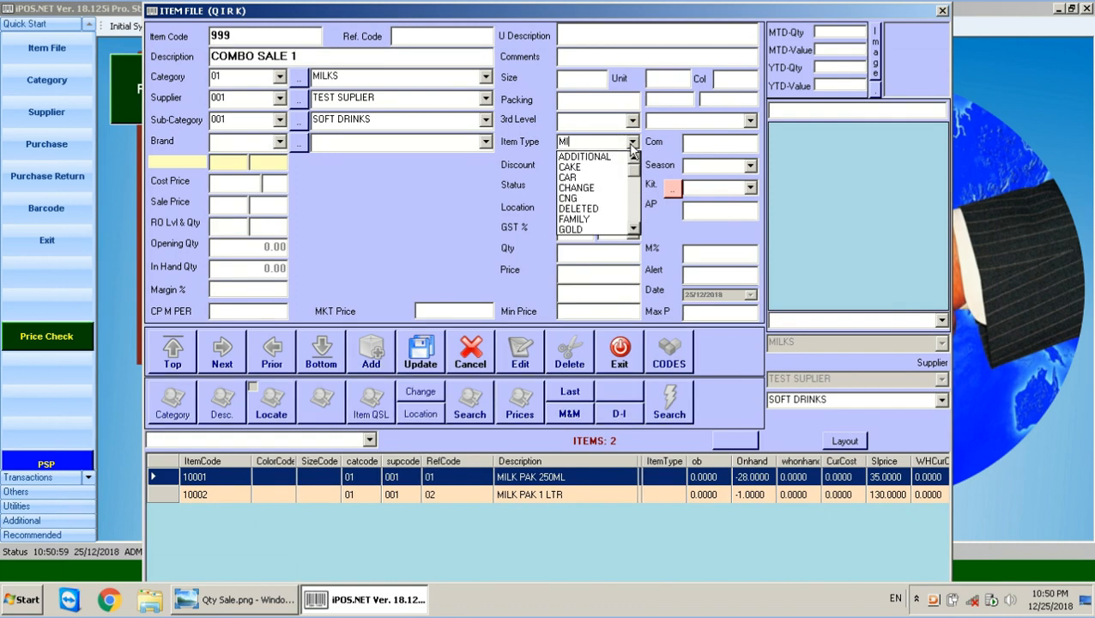
{"action": "key", "text": "Down"}
{"action": "key", "text": "Down"}
{"action": "key", "text": "Down"}
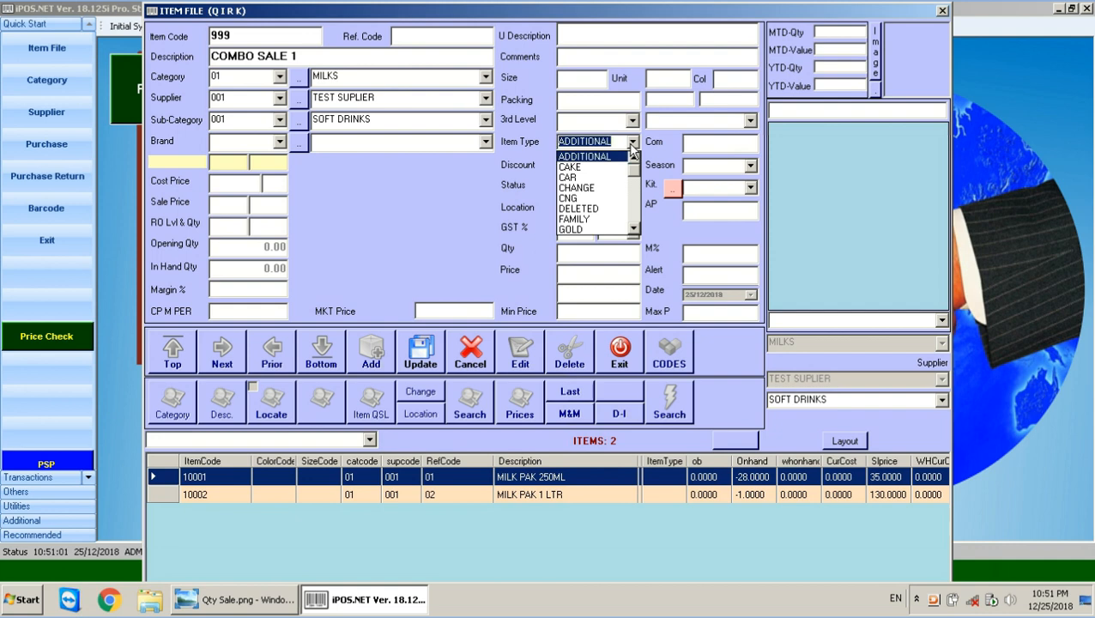
{"action": "type", "text": "M"}
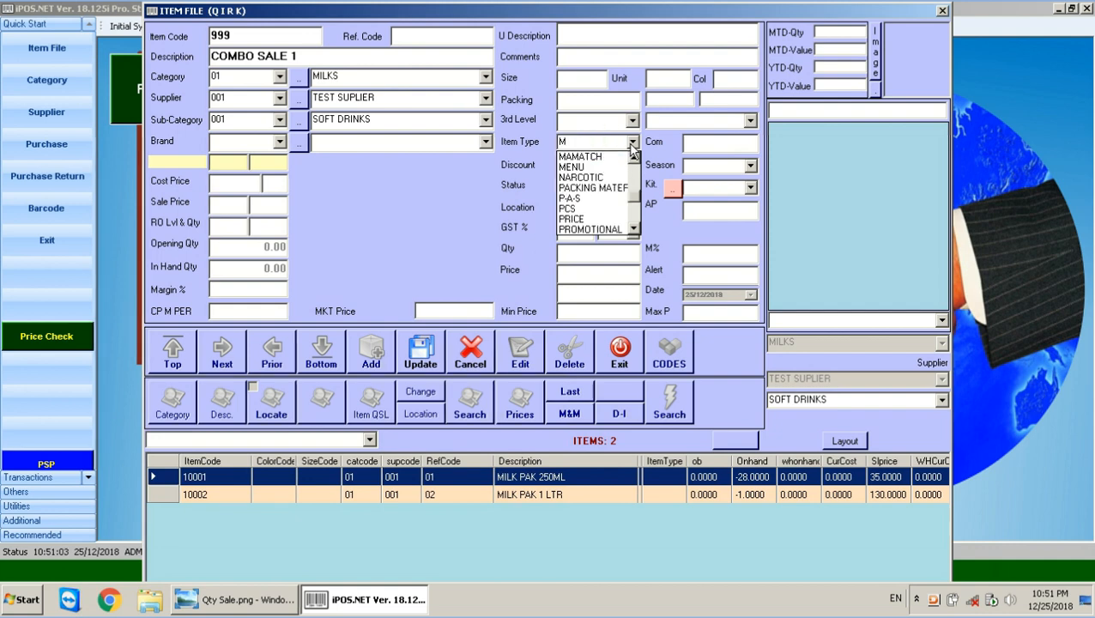
{"action": "key", "text": "Down"}
{"action": "key", "text": "Return"}
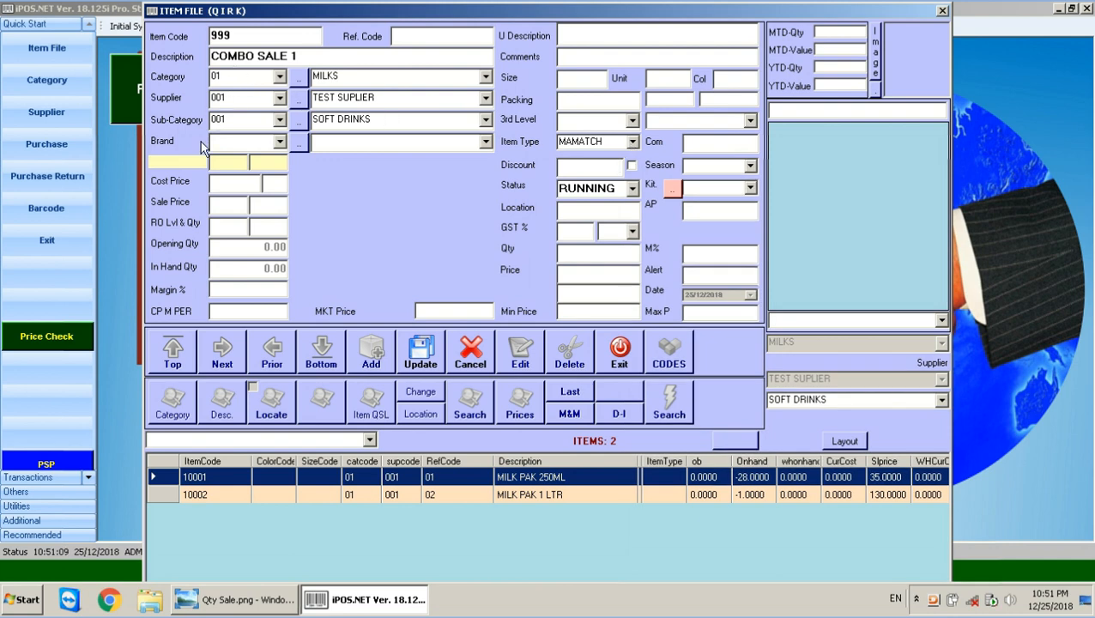
Clear the category, supplier and sub-category of COMBO SALE 1, then save it.
{"action": "left_click", "coordinate": [248, 78]}
{"action": "key", "text": "BackSpace"}
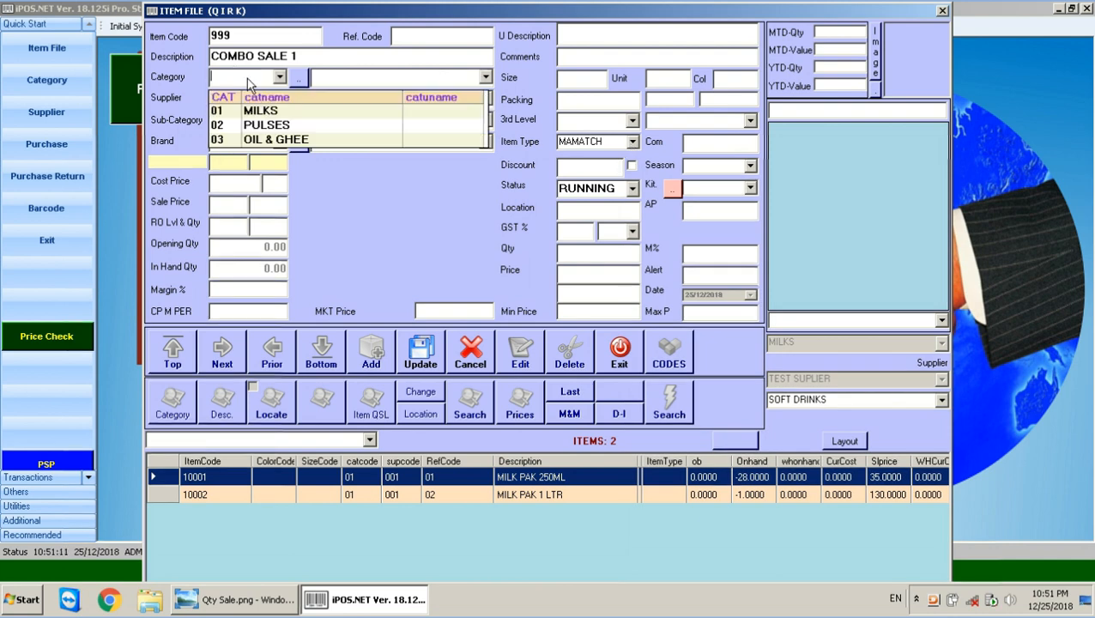
{"action": "left_click", "coordinate": [185, 76]}
{"action": "left_click", "coordinate": [257, 98]}
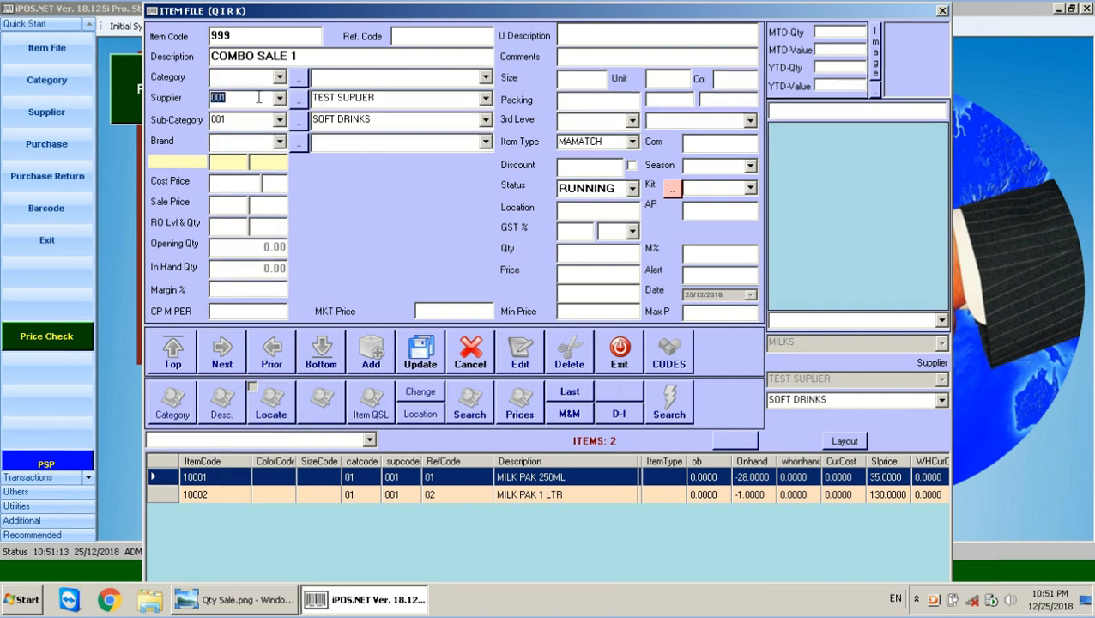
{"action": "key", "text": "BackSpace"}
{"action": "left_click", "coordinate": [245, 120]}
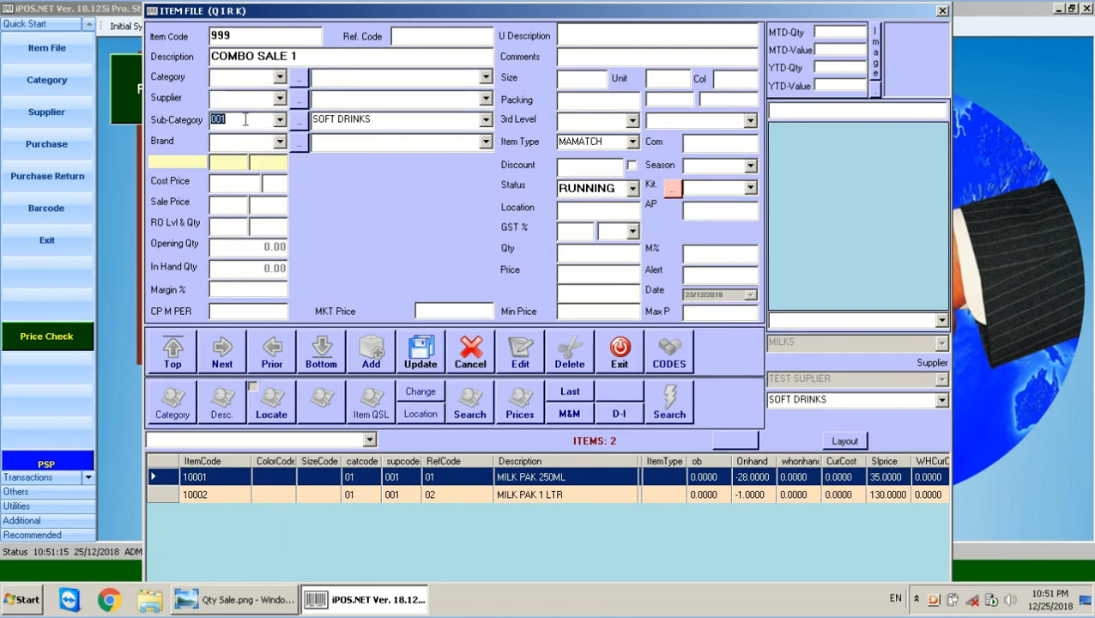
{"action": "key", "text": "BackSpace"}
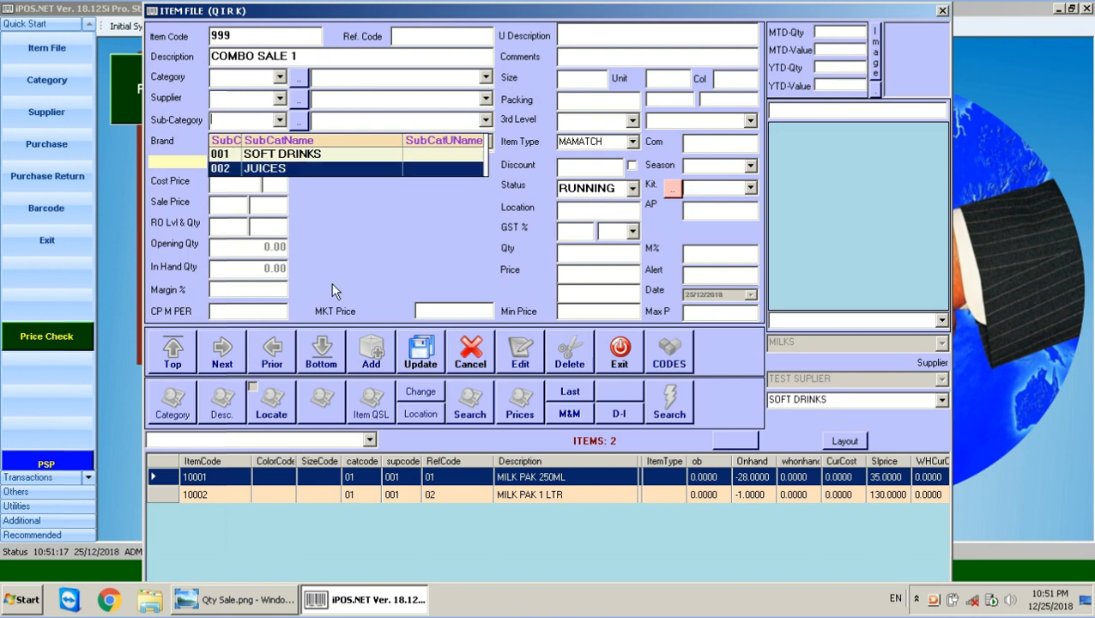
{"action": "left_click", "coordinate": [378, 247]}
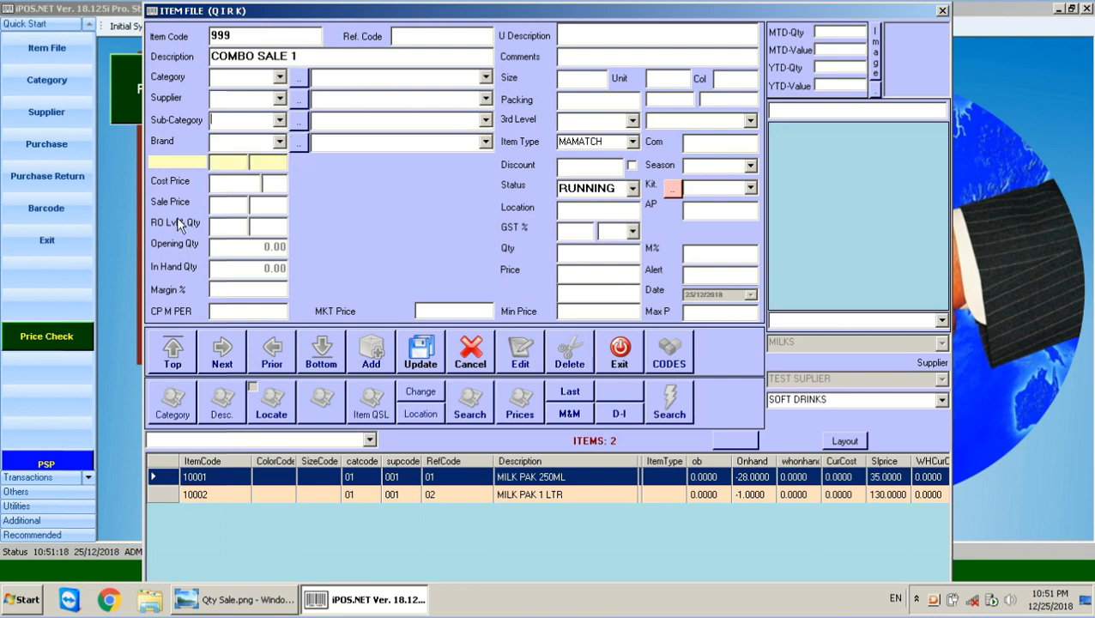
{"action": "left_click", "coordinate": [420, 352]}
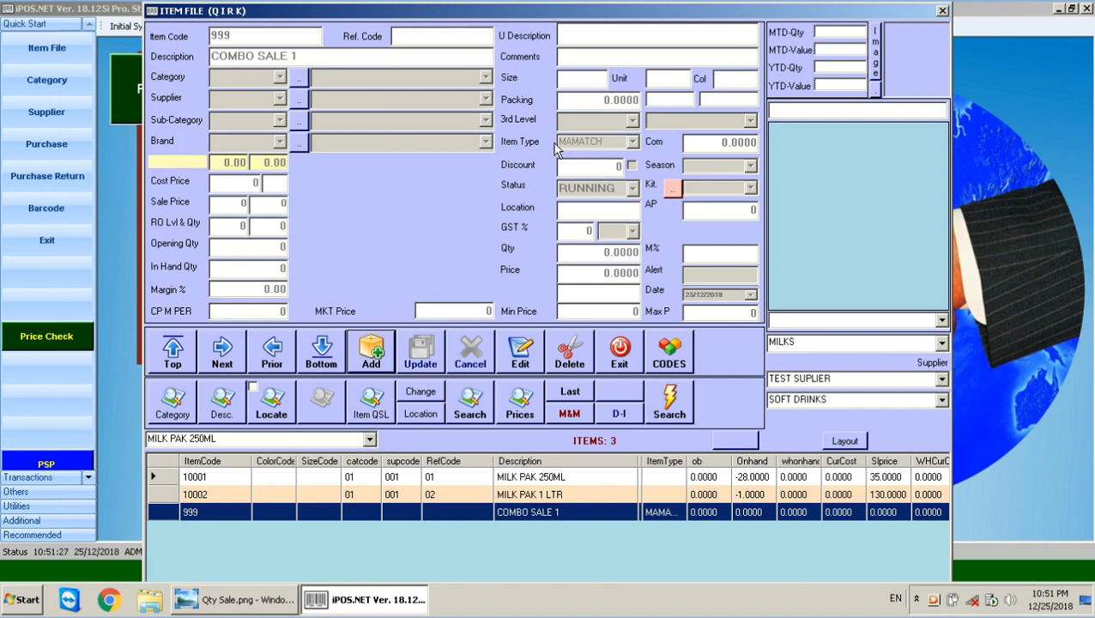
Open COMBO SALE 1's mix-and-match list and review its four entries.
{"action": "left_click", "coordinate": [573, 414]}
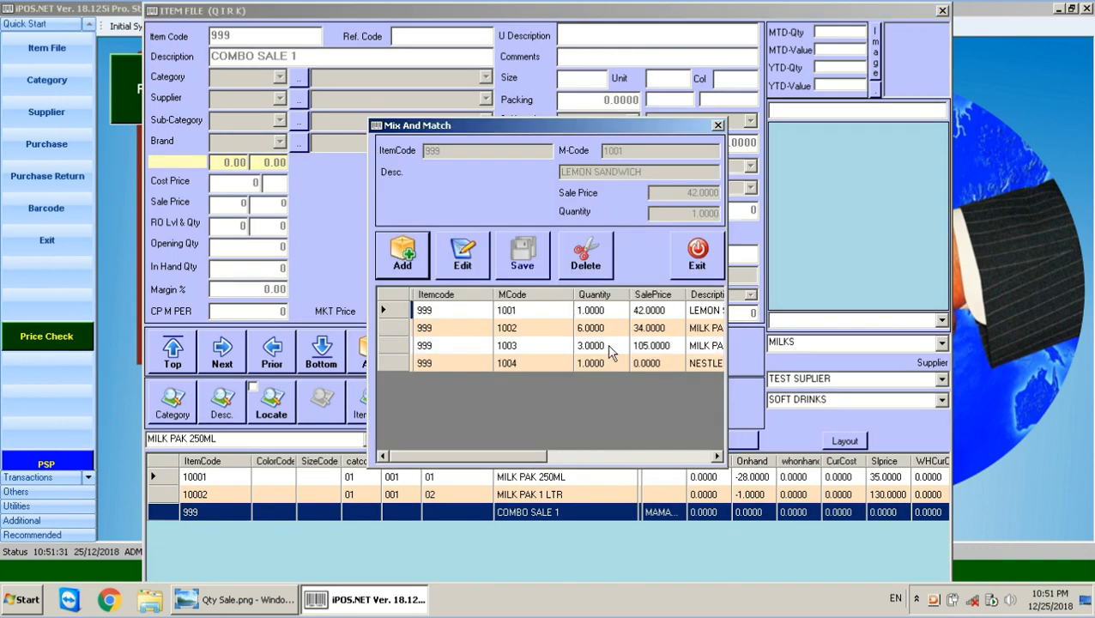
{"action": "left_click", "coordinate": [619, 312]}
{"action": "left_click", "coordinate": [608, 328]}
{"action": "left_click", "coordinate": [597, 345]}
{"action": "left_click", "coordinate": [594, 364]}
{"action": "left_click", "coordinate": [598, 346]}
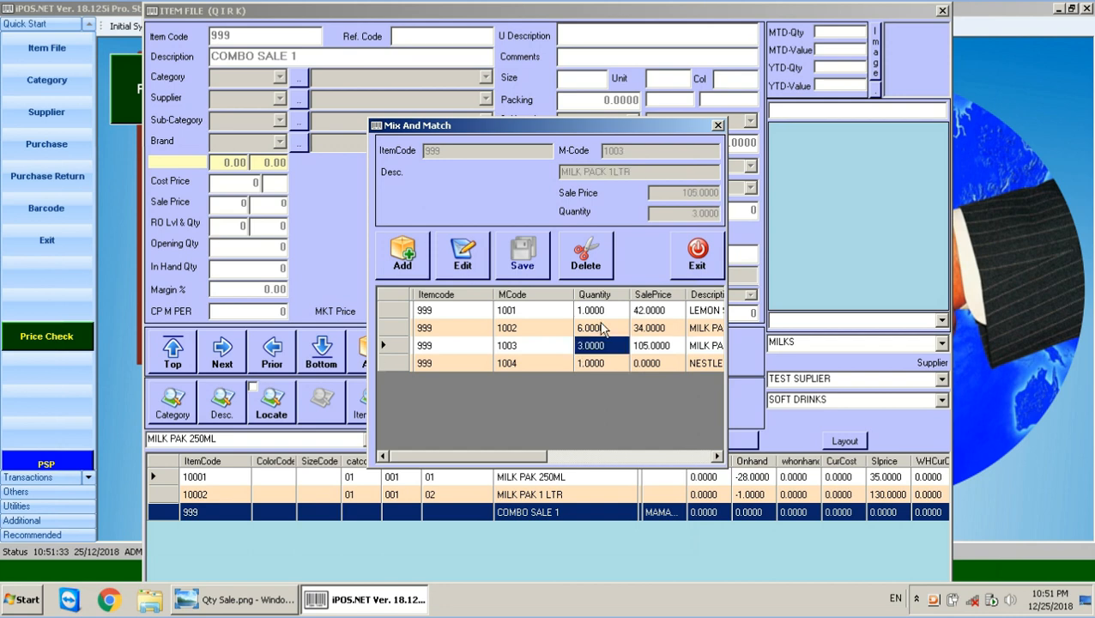
{"action": "left_click", "coordinate": [598, 328]}
{"action": "left_click", "coordinate": [602, 310]}
{"action": "left_click", "coordinate": [590, 365]}
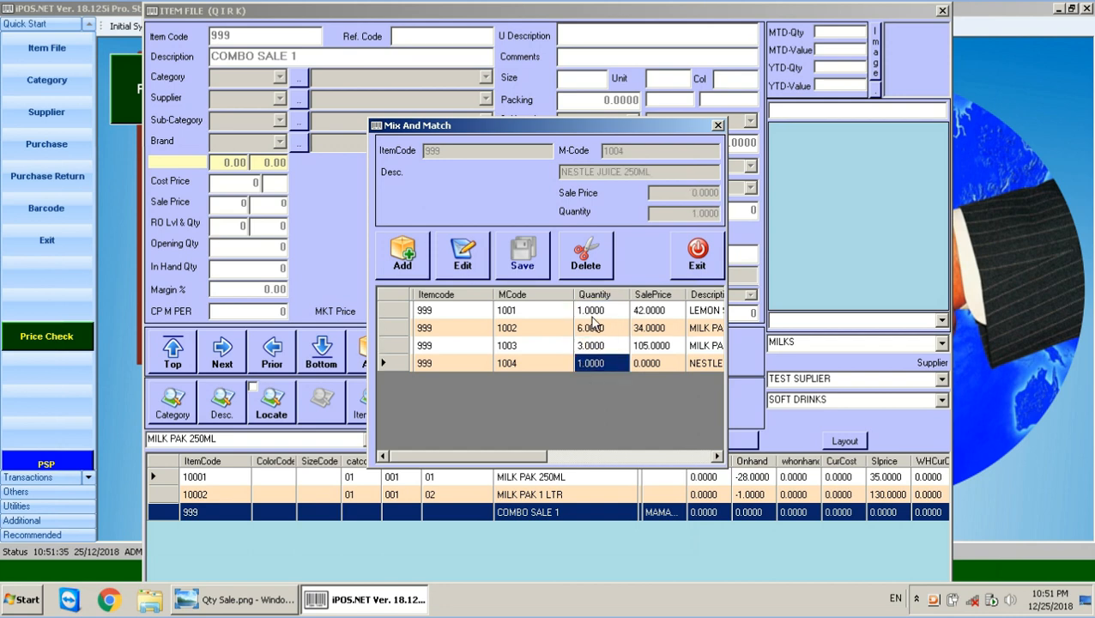
{"action": "left_click", "coordinate": [595, 313]}
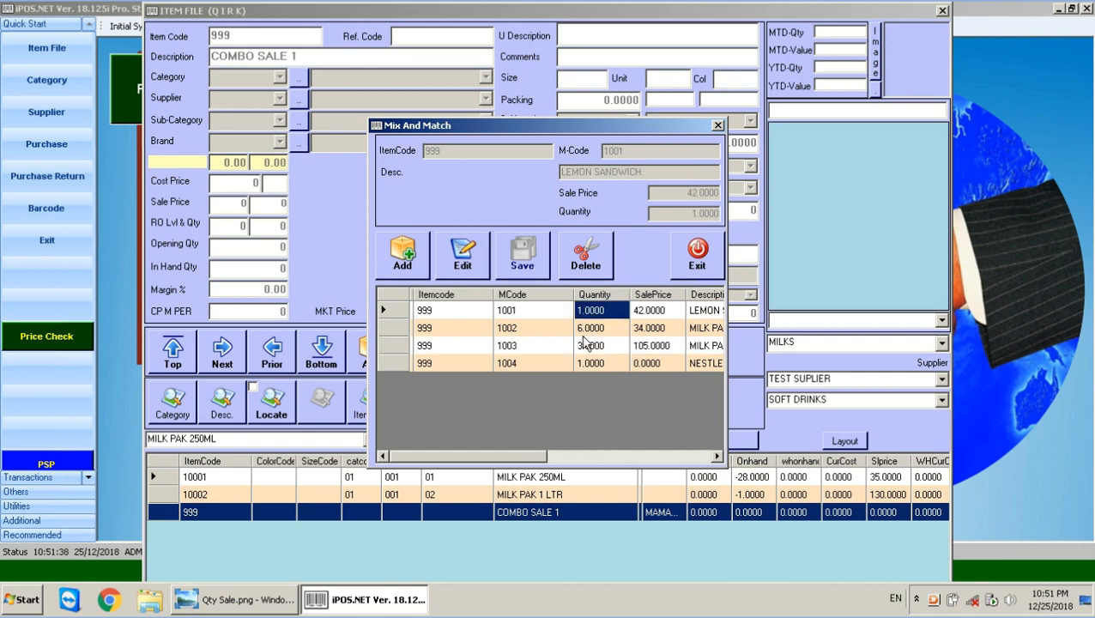
Delete the 1004 NESTLE JUICE, 1002 and 1003 MILK PACK 1LTR entries from the combo.
{"action": "left_click", "coordinate": [606, 331]}
{"action": "left_click", "coordinate": [592, 364]}
{"action": "left_click", "coordinate": [584, 251]}
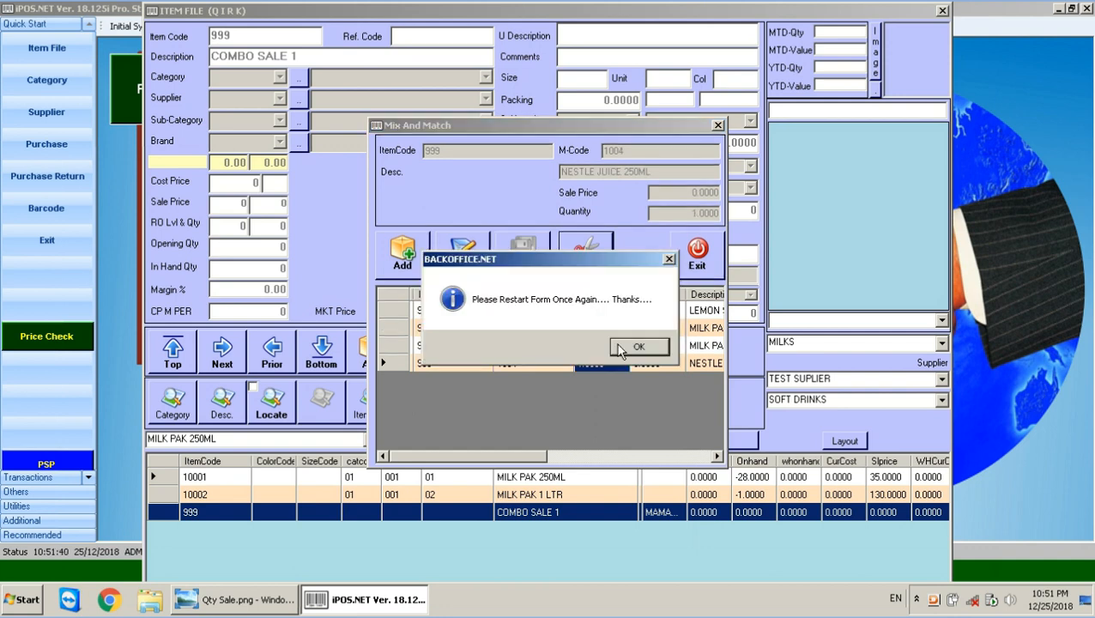
{"action": "left_click", "coordinate": [631, 345]}
{"action": "left_click", "coordinate": [568, 414]}
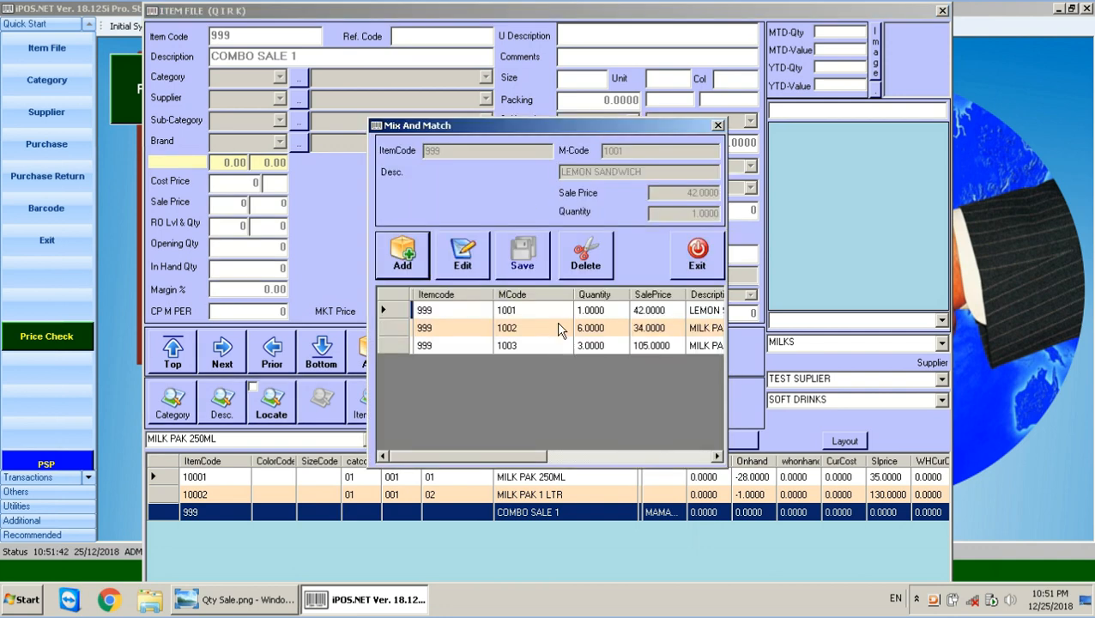
{"action": "left_click", "coordinate": [559, 328]}
{"action": "left_click", "coordinate": [586, 253]}
{"action": "left_click", "coordinate": [631, 345]}
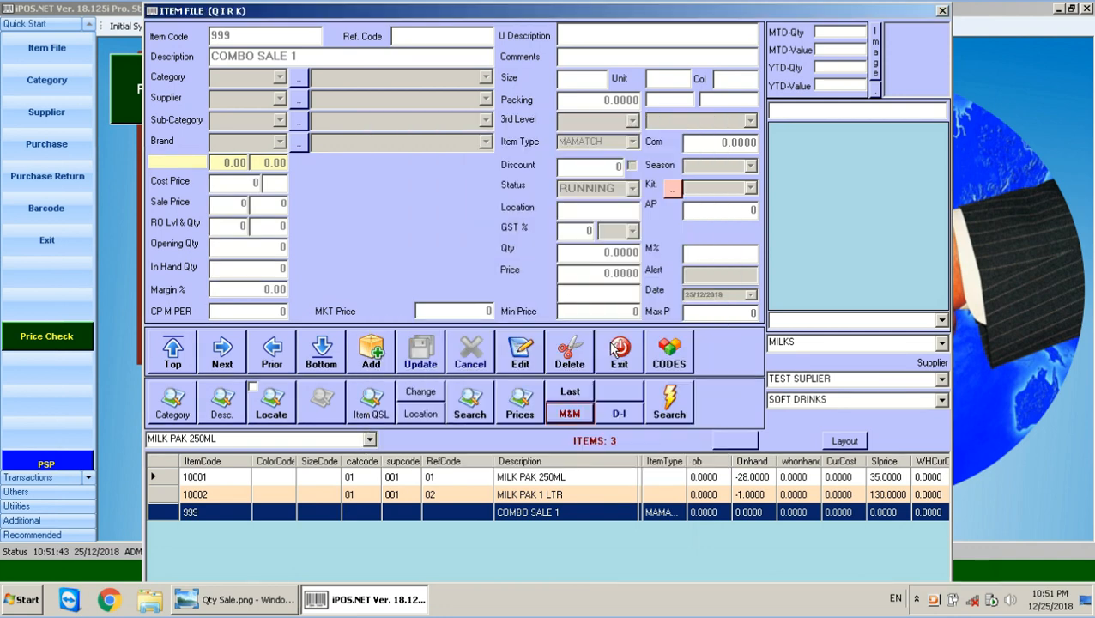
{"action": "left_click", "coordinate": [569, 416]}
{"action": "left_click", "coordinate": [596, 327]}
{"action": "left_click", "coordinate": [586, 253]}
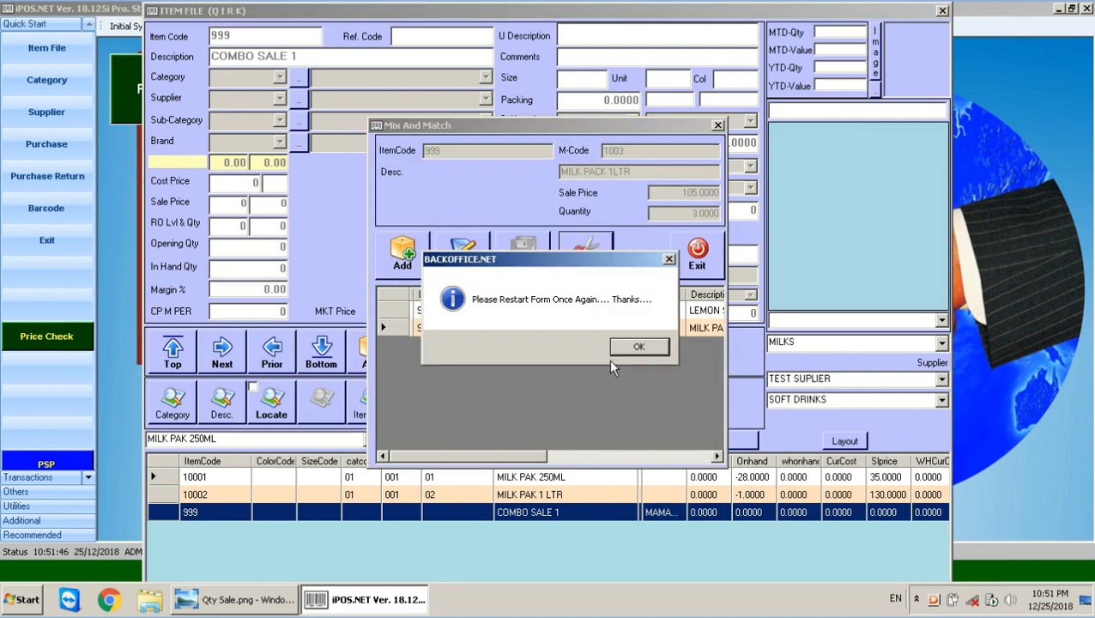
{"action": "left_click", "coordinate": [609, 345]}
Confirm only LEMON SANDWICH remains, close the list and load MILK PAK 250ML.
{"action": "left_click", "coordinate": [568, 416]}
{"action": "left_click", "coordinate": [596, 318]}
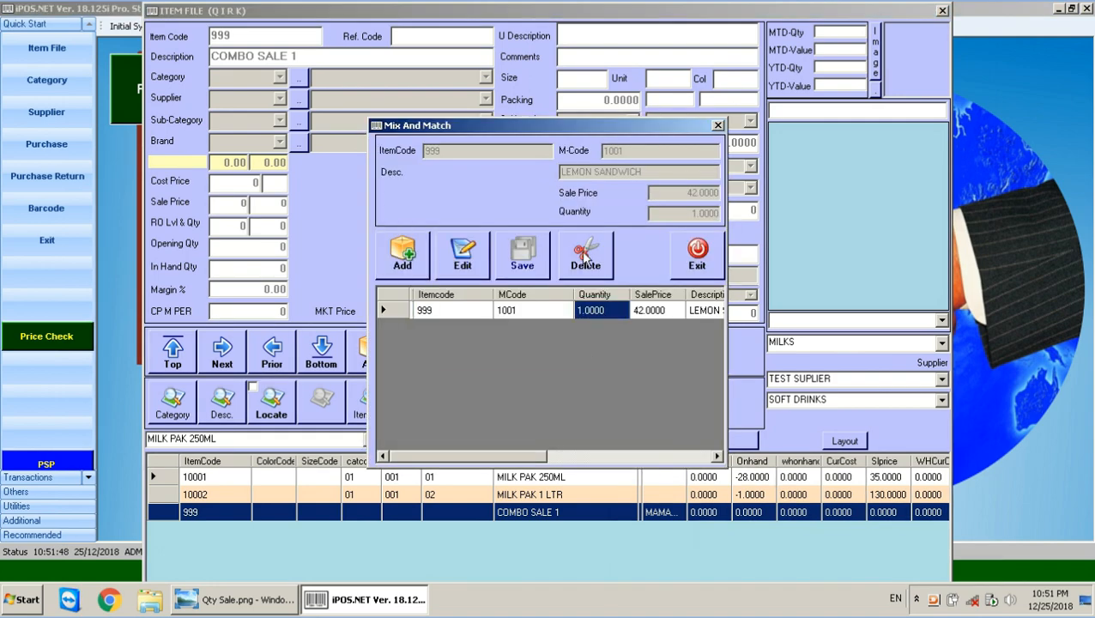
{"action": "left_click", "coordinate": [586, 253]}
{"action": "left_click", "coordinate": [630, 346]}
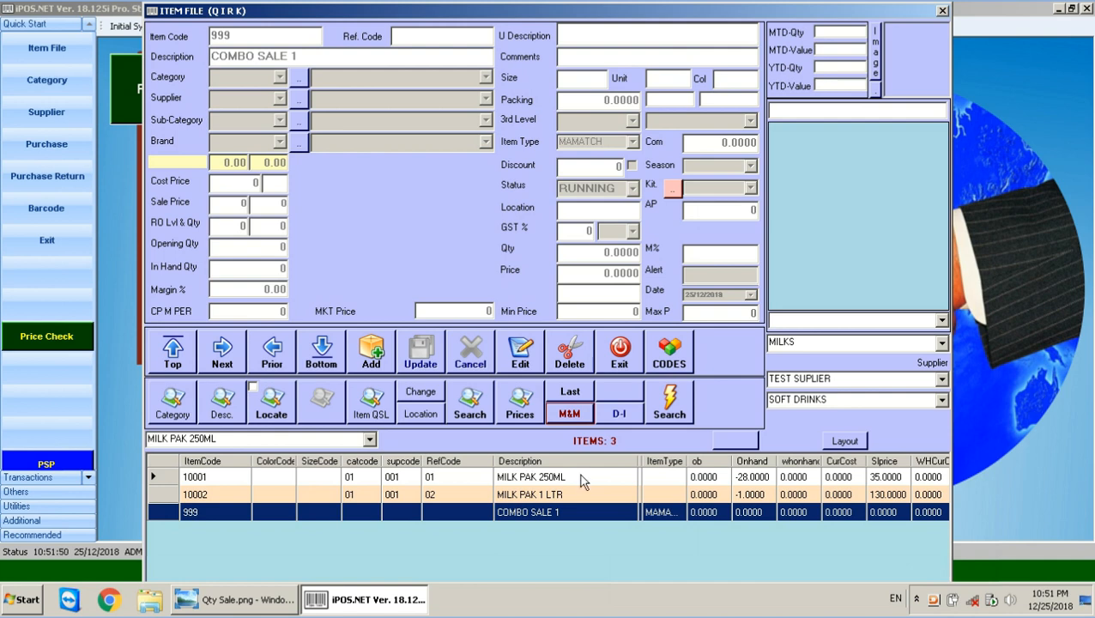
{"action": "left_click", "coordinate": [523, 477]}
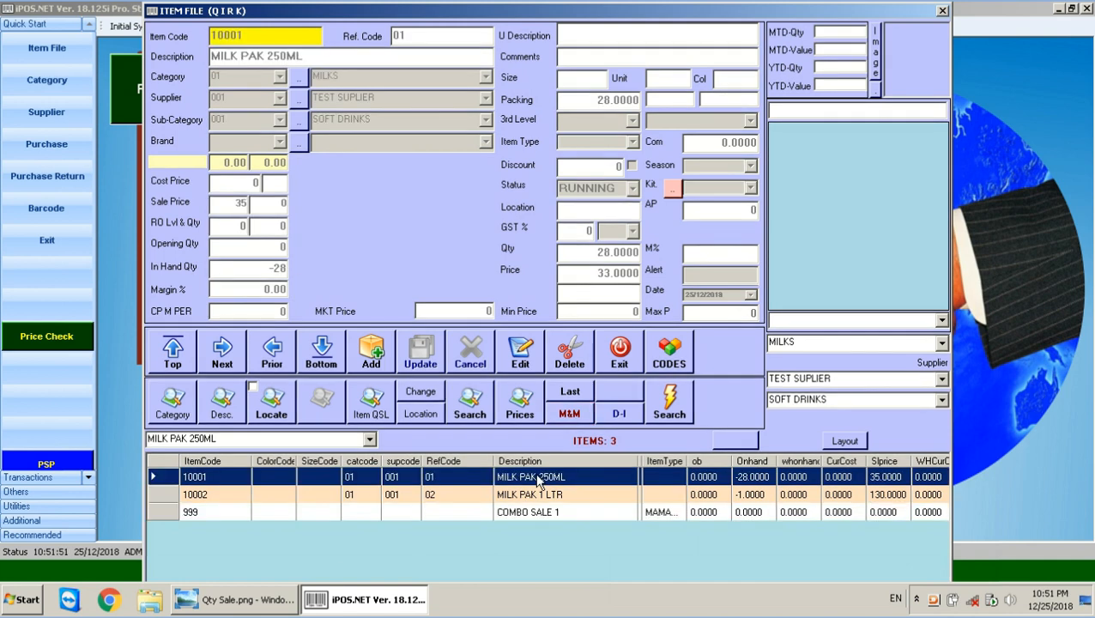
Create item 10003 DAAL MASH 1 KH in category 02 PULSES with sale price 150.
{"action": "left_click", "coordinate": [369, 352]}
{"action": "type", "text": "1"}
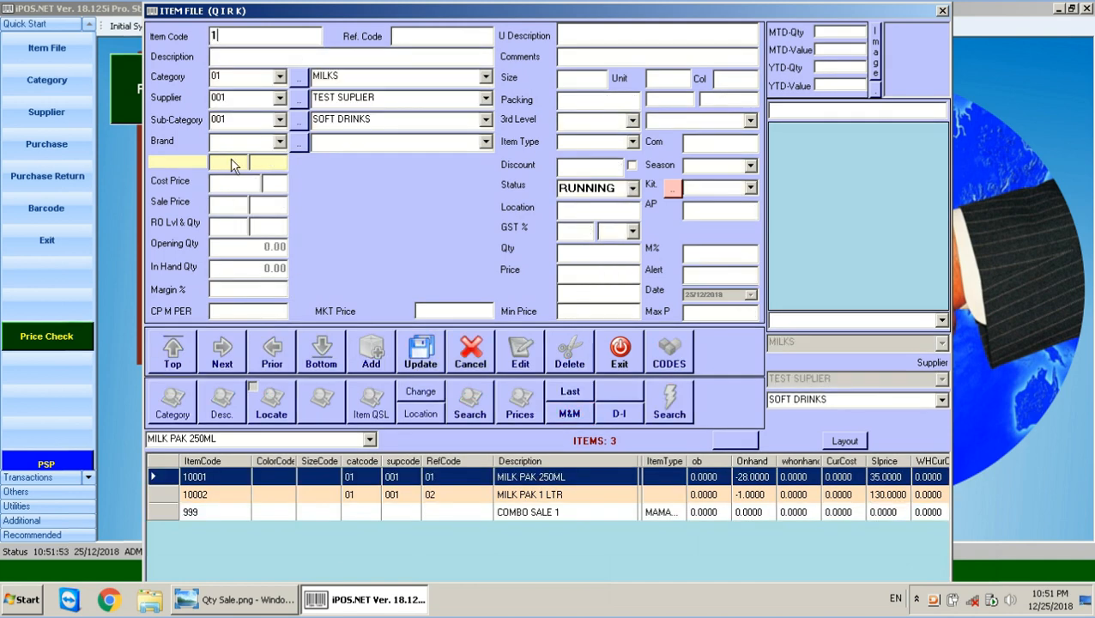
{"action": "type", "text": "000"}
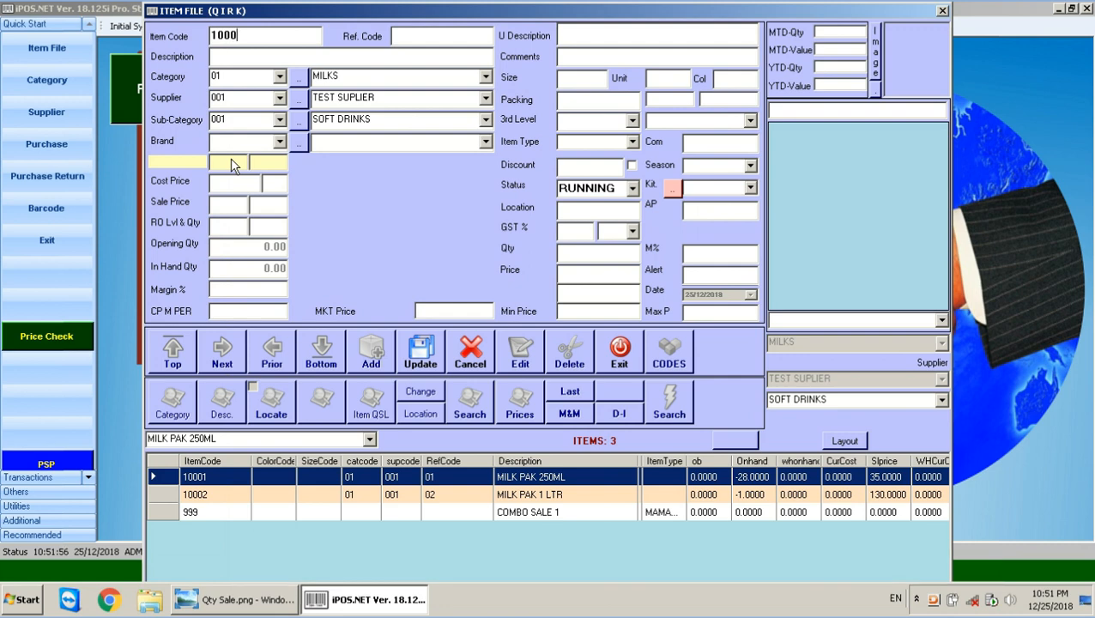
{"action": "type", "text": "3"}
{"action": "type", "text": "DAAL MASH 1 KH"}
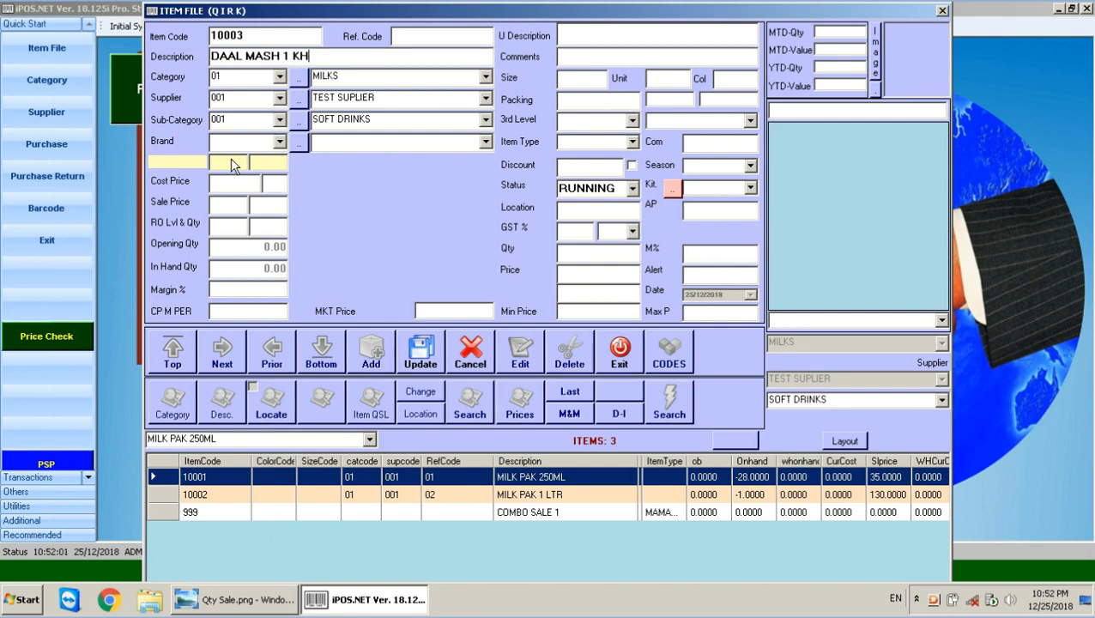
{"action": "key", "text": "Down"}
{"action": "key", "text": "Down"}
{"action": "key", "text": "Tab"}
{"action": "key", "text": "Tab"}
{"action": "key", "text": "Tab"}
{"action": "key", "text": "Tab"}
{"action": "key", "text": "Tab"}
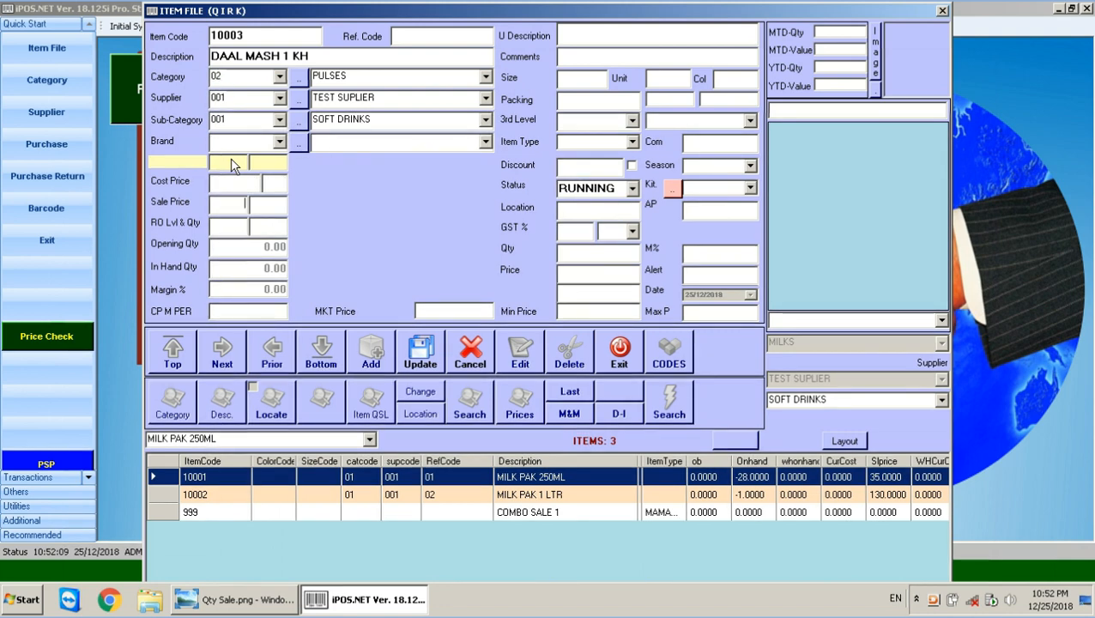
{"action": "type", "text": "150"}
{"action": "left_click", "coordinate": [419, 365]}
{"action": "left_click", "coordinate": [575, 341]}
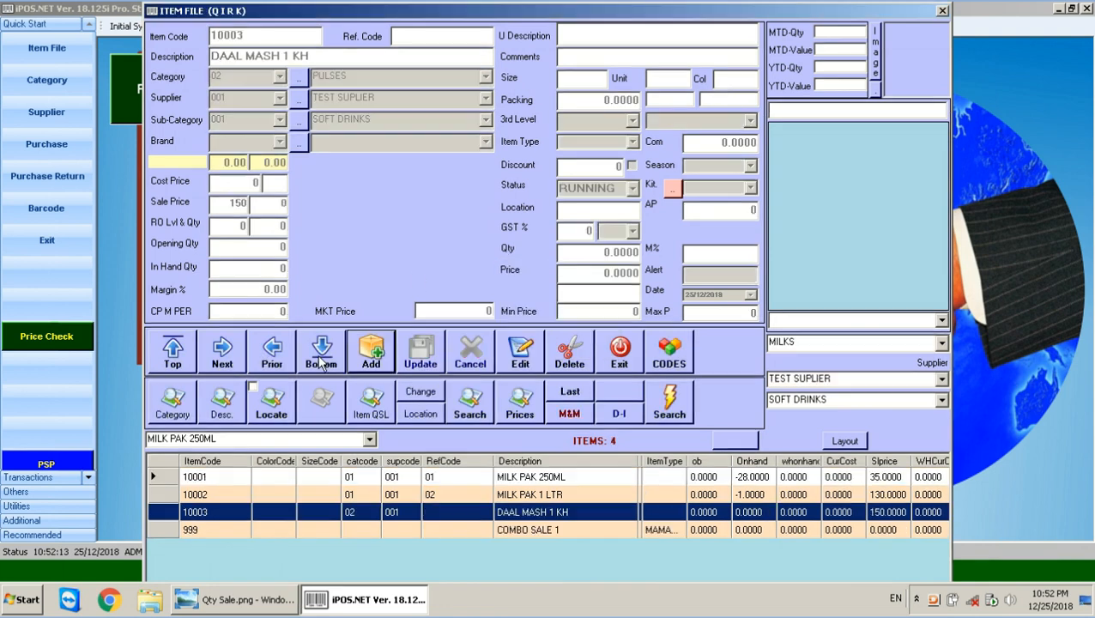
Create item 10004 DALDA GHEE 5 KG in category 03 OIL & GHEE with sale price 980.
{"action": "left_click", "coordinate": [367, 362]}
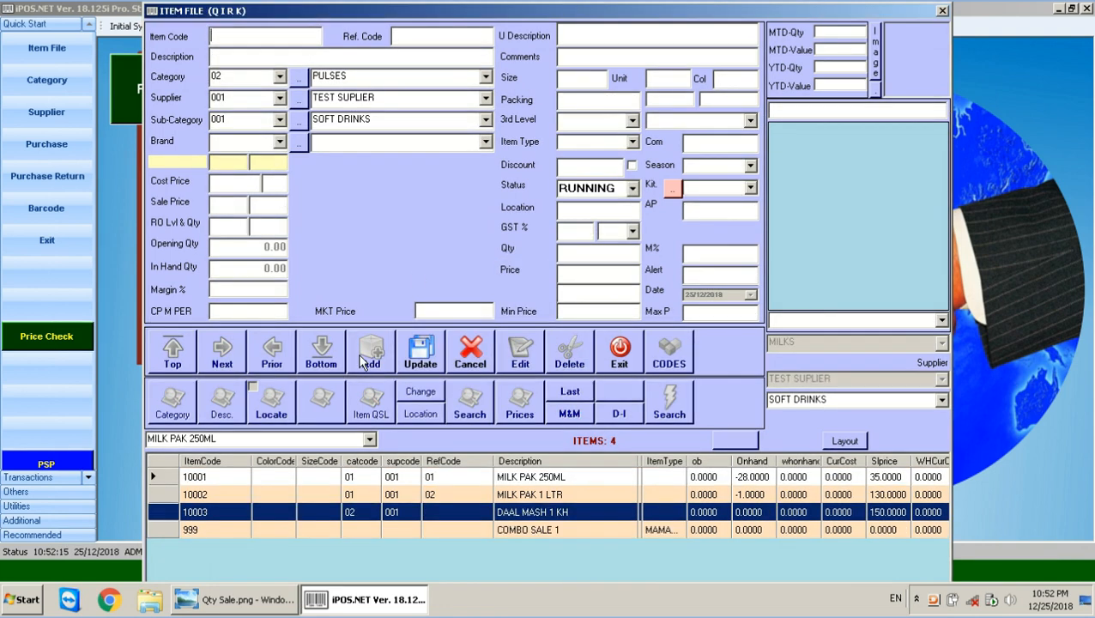
{"action": "type", "text": "10004"}
{"action": "key", "text": "Return"}
{"action": "type", "text": "DA"}
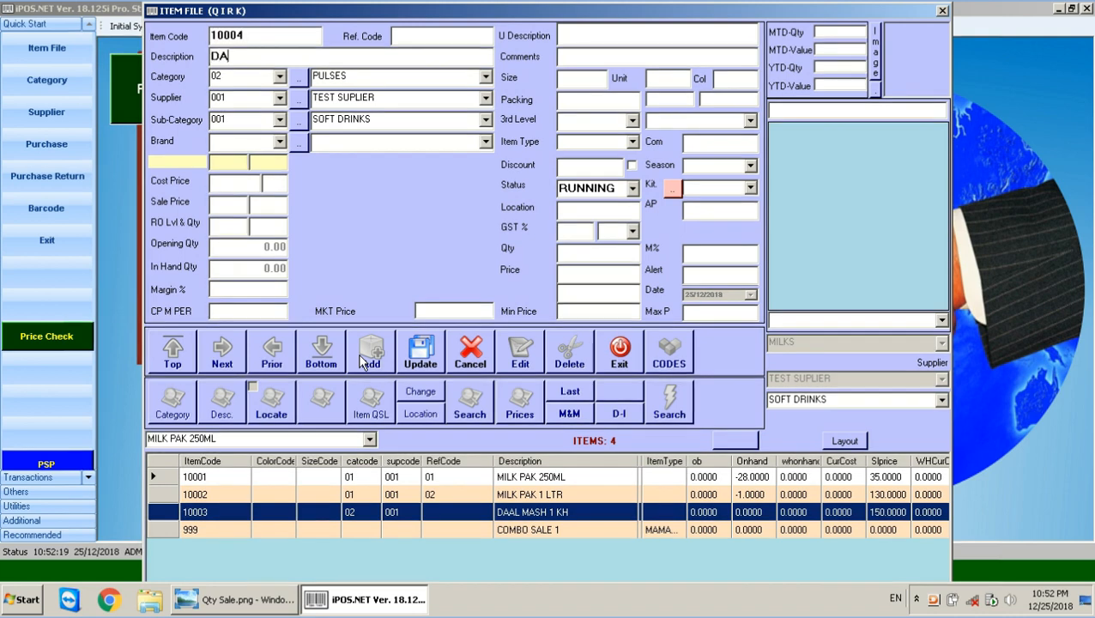
{"action": "type", "text": "LA"}
{"action": "type", "text": "A GH"}
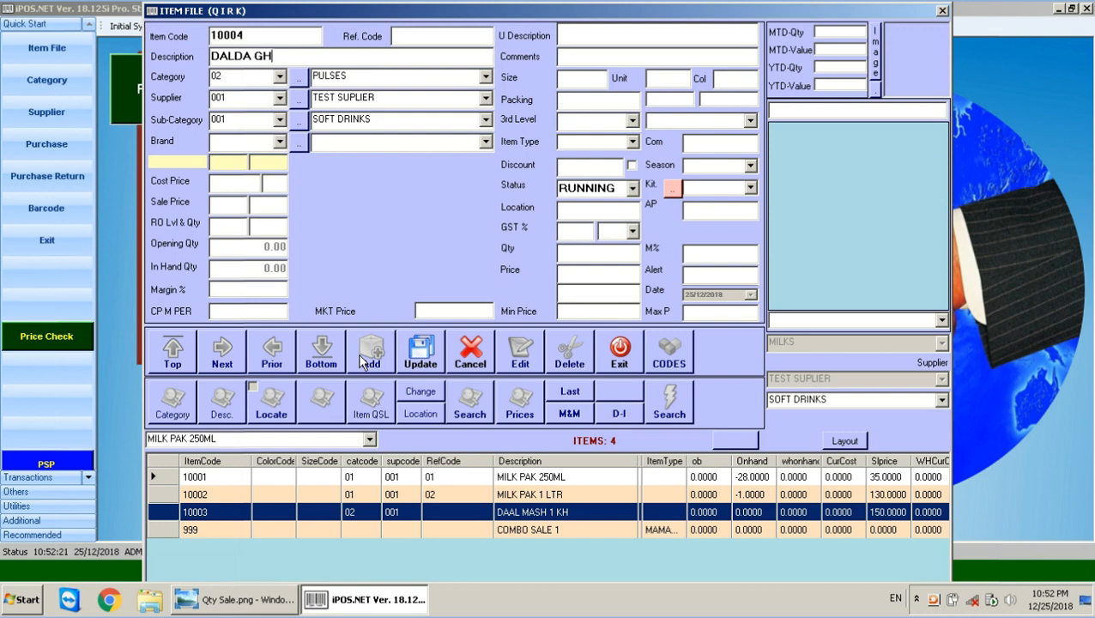
{"action": "type", "text": "EE 5 KG"}
{"action": "key", "text": "Return"}
{"action": "key", "text": "Down"}
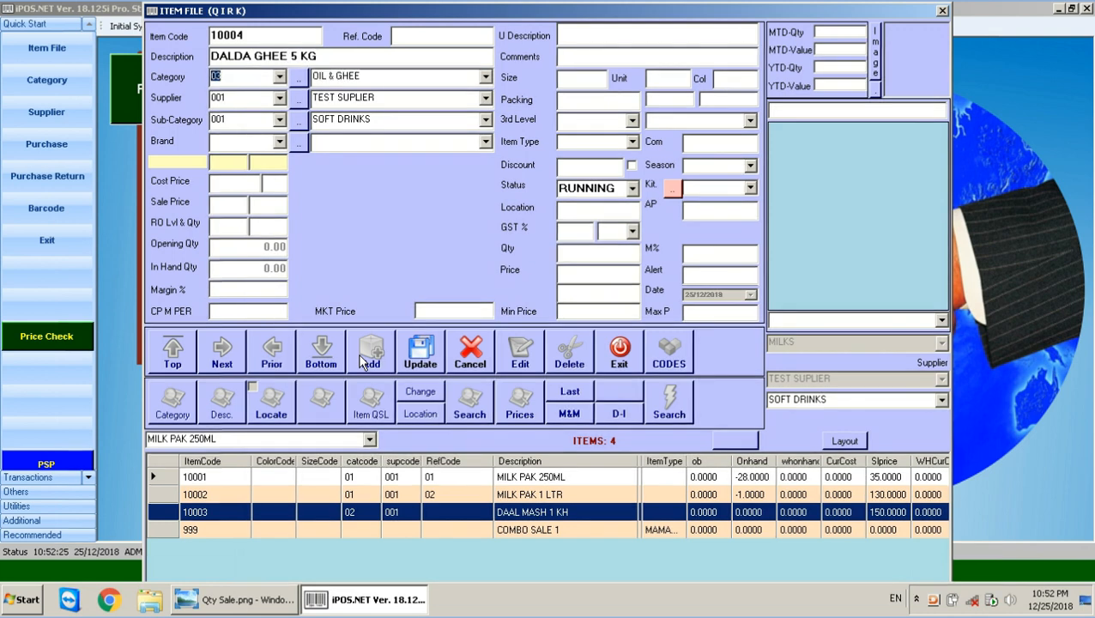
{"action": "key", "text": "Return"}
{"action": "key", "text": "Return"}
{"action": "key", "text": "Return"}
{"action": "key", "text": "Return"}
{"action": "key", "text": "Return"}
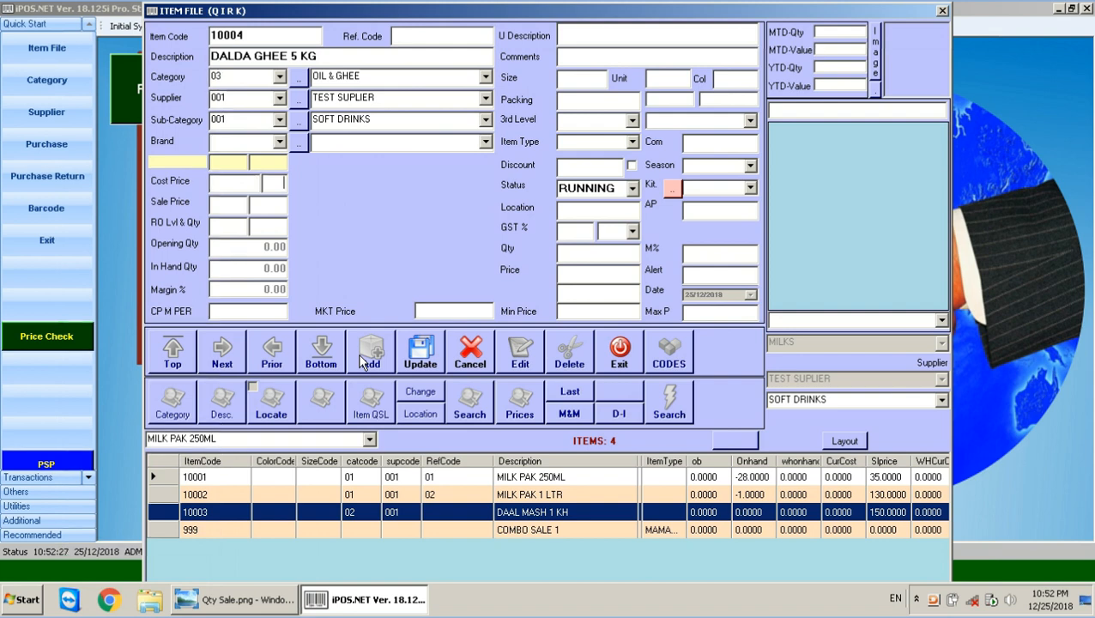
{"action": "type", "text": "9"}
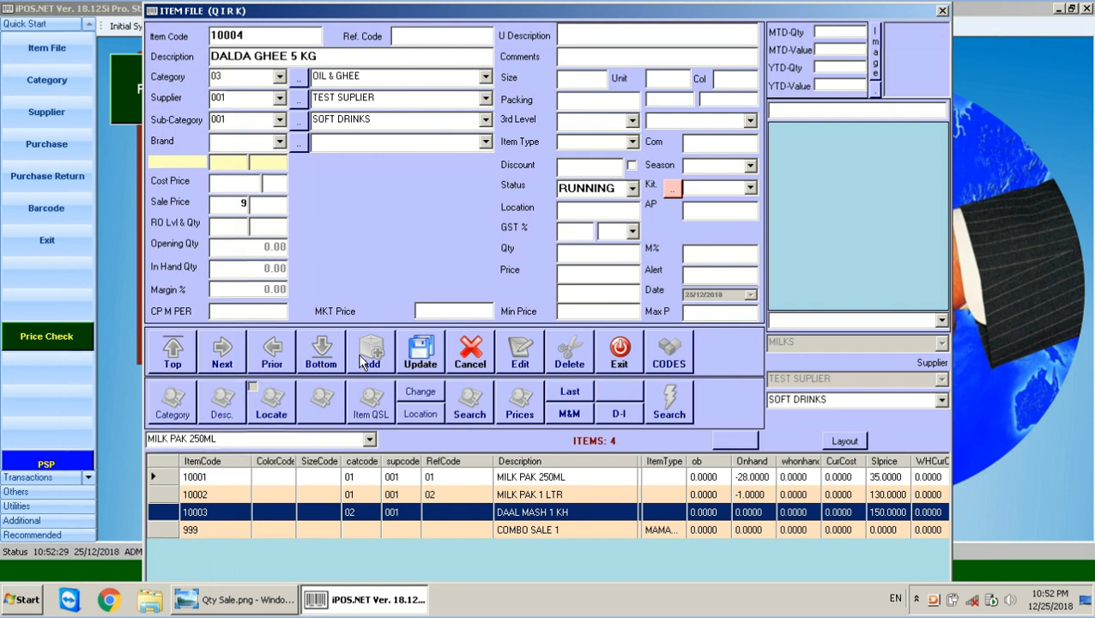
{"action": "type", "text": "80"}
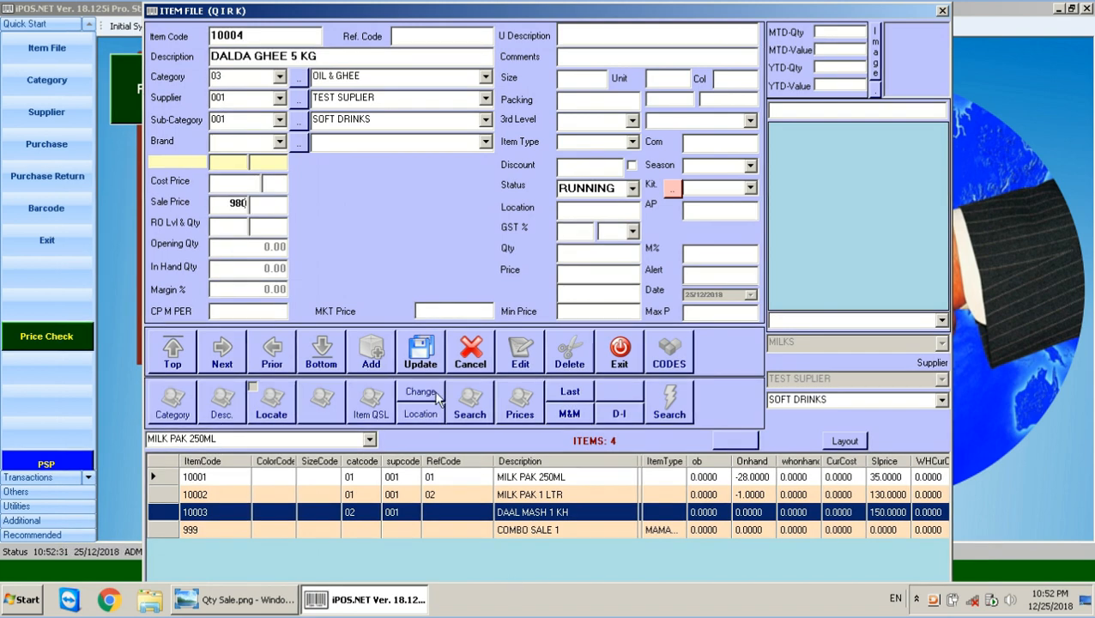
{"action": "left_click", "coordinate": [421, 352]}
{"action": "left_click", "coordinate": [581, 352]}
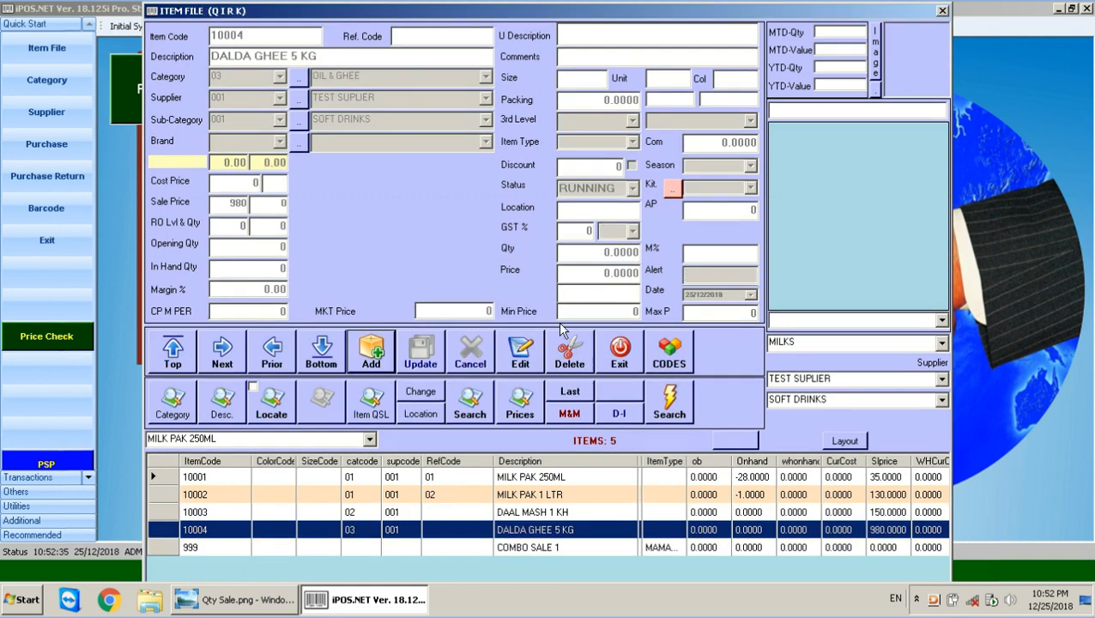
{"action": "left_click", "coordinate": [570, 416]}
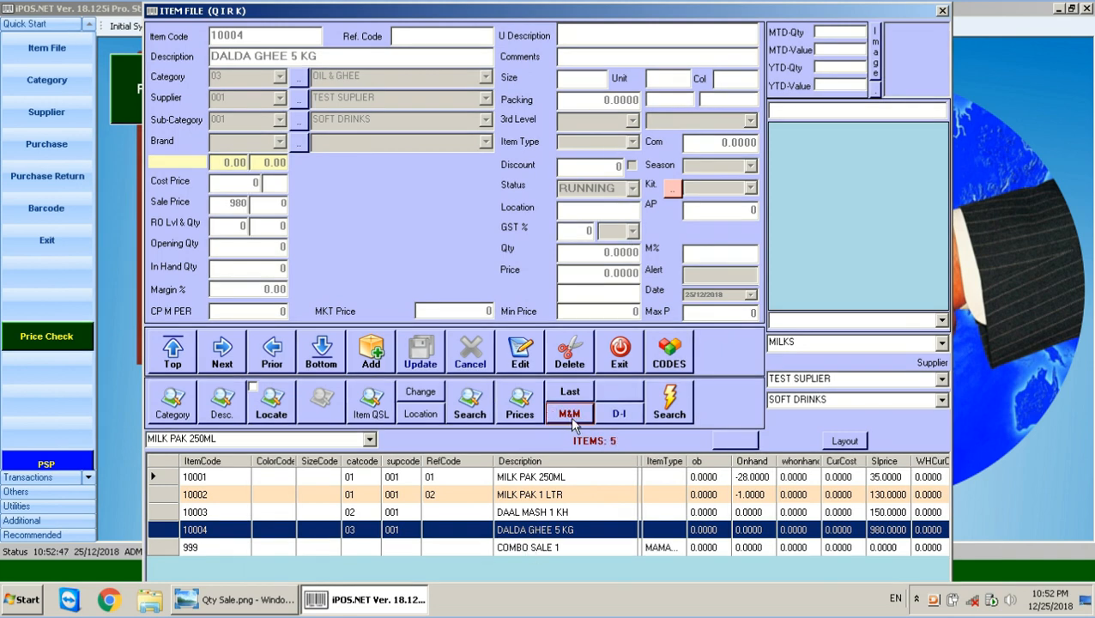
Load COMBO SALE 1 and open its mix-and-match setup.
{"action": "left_click", "coordinate": [529, 498]}
{"action": "left_click", "coordinate": [523, 533]}
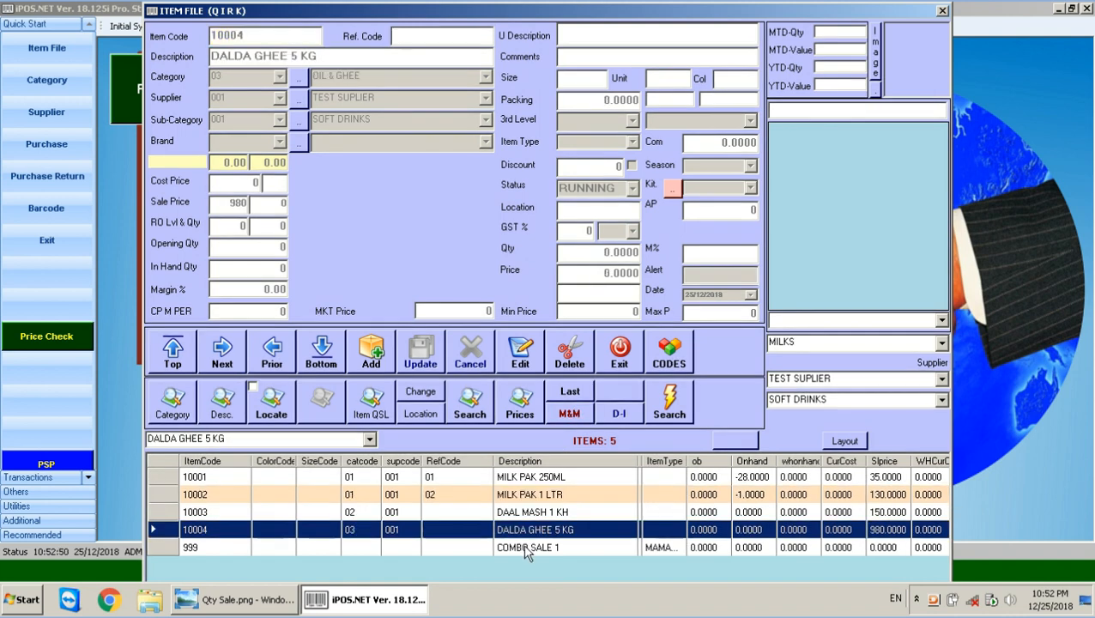
{"action": "left_click", "coordinate": [526, 549]}
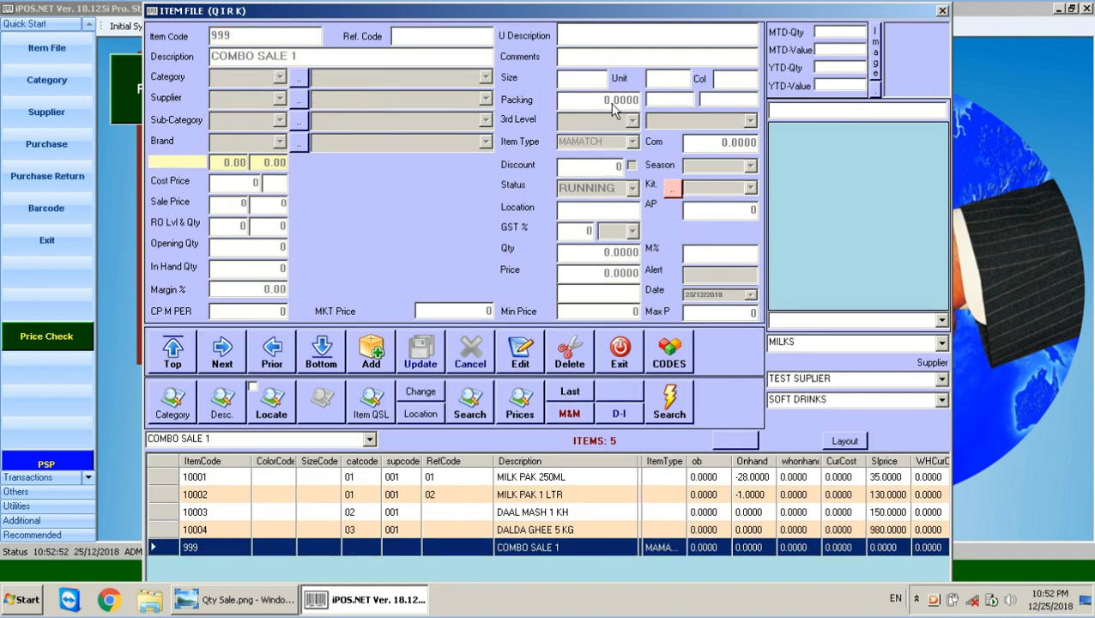
{"action": "left_click", "coordinate": [569, 416]}
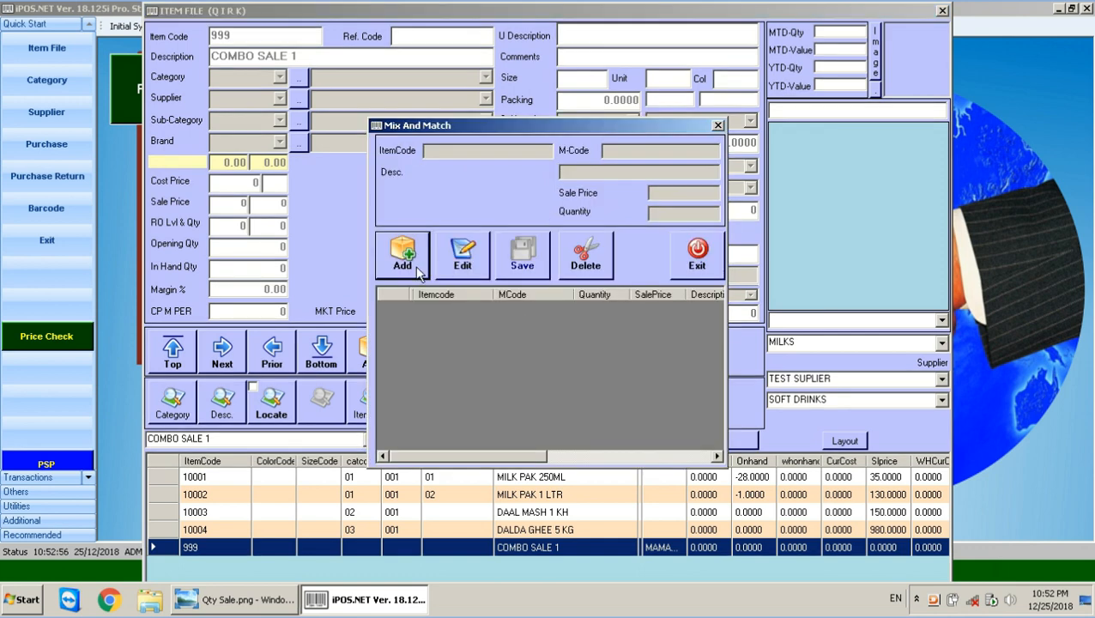
Add DAAL MASH 1 KH to the combo at price 145, quantity 2.
{"action": "left_click", "coordinate": [418, 271]}
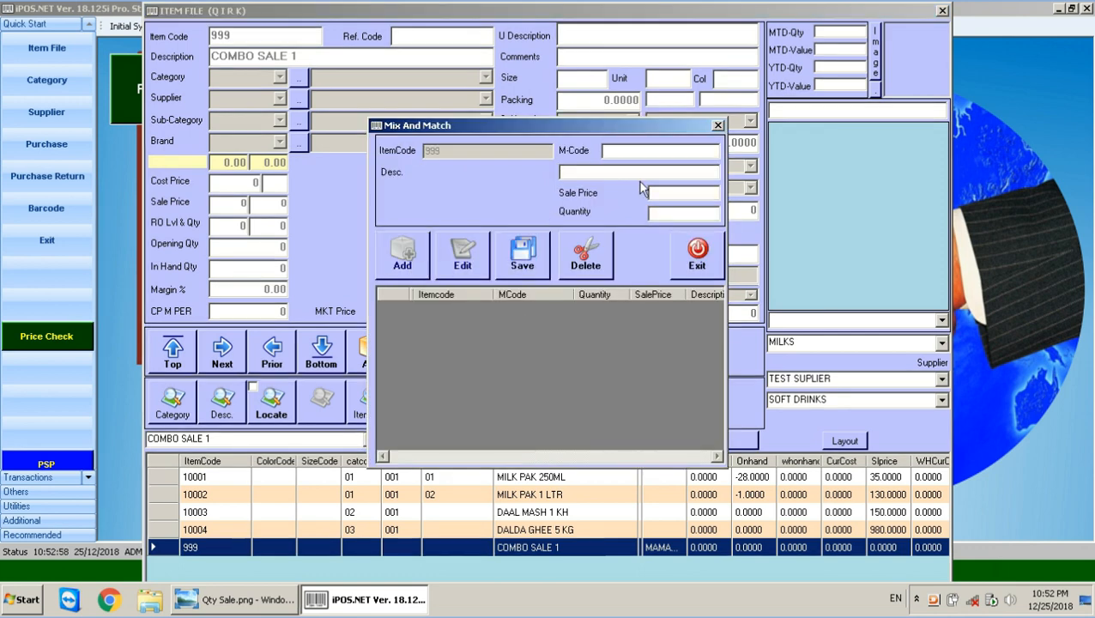
{"action": "key", "text": "Return"}
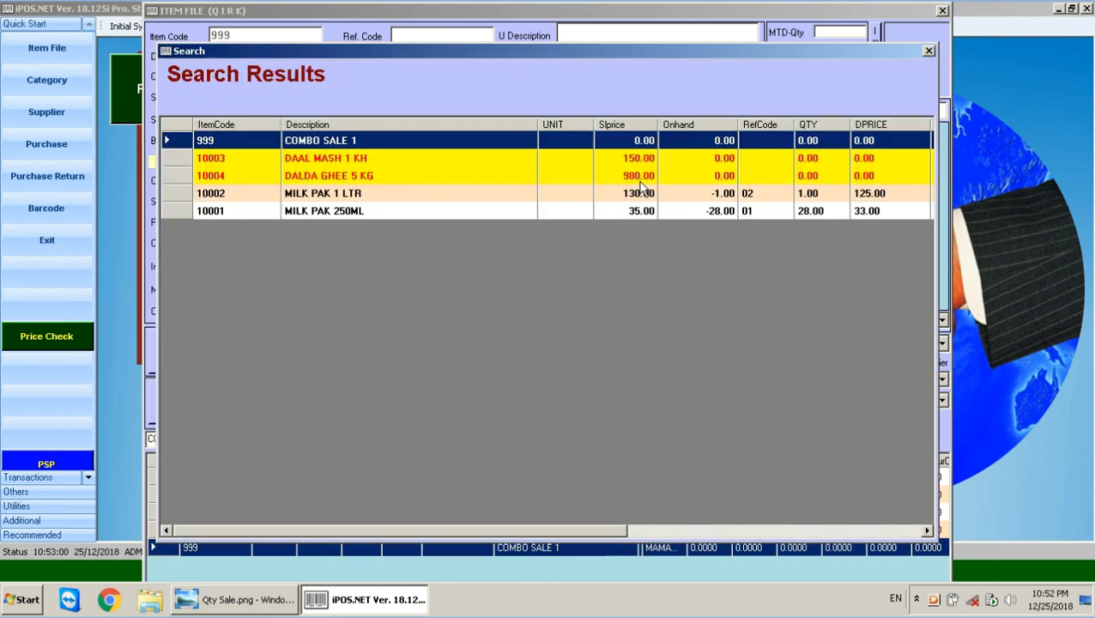
{"action": "key", "text": "Down"}
{"action": "key", "text": "Return"}
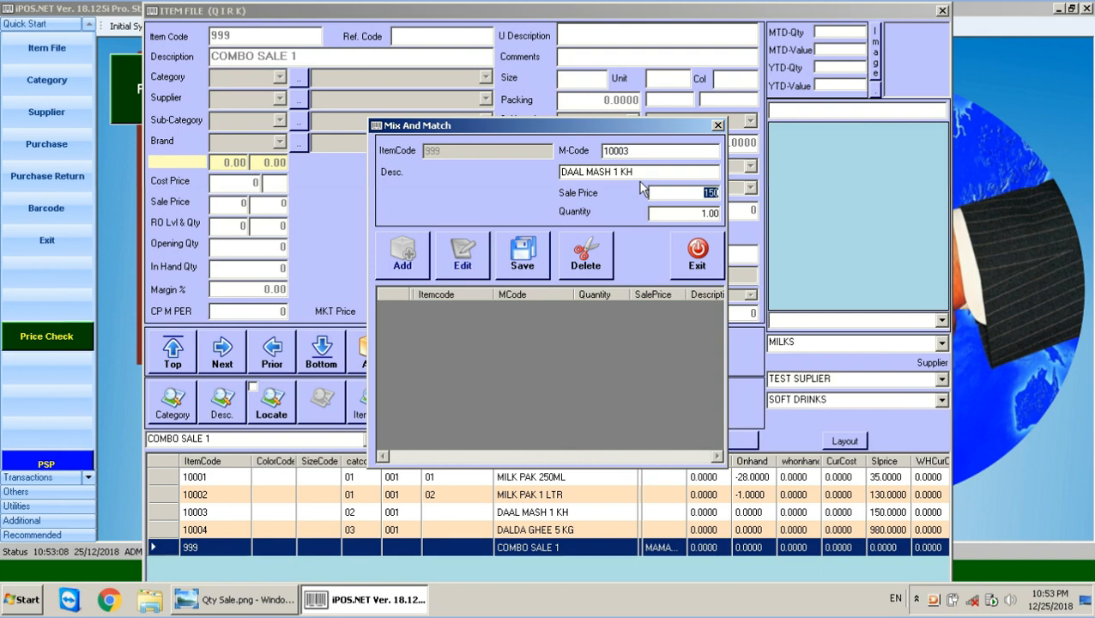
{"action": "type", "text": "1"}
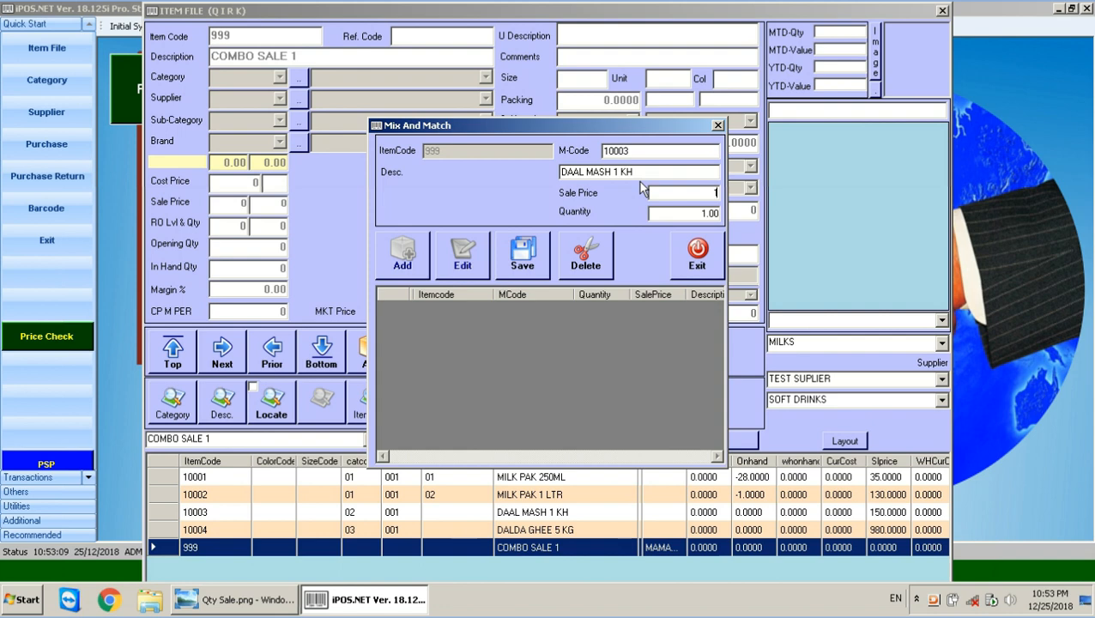
{"action": "type", "text": "45"}
{"action": "key", "text": "Return"}
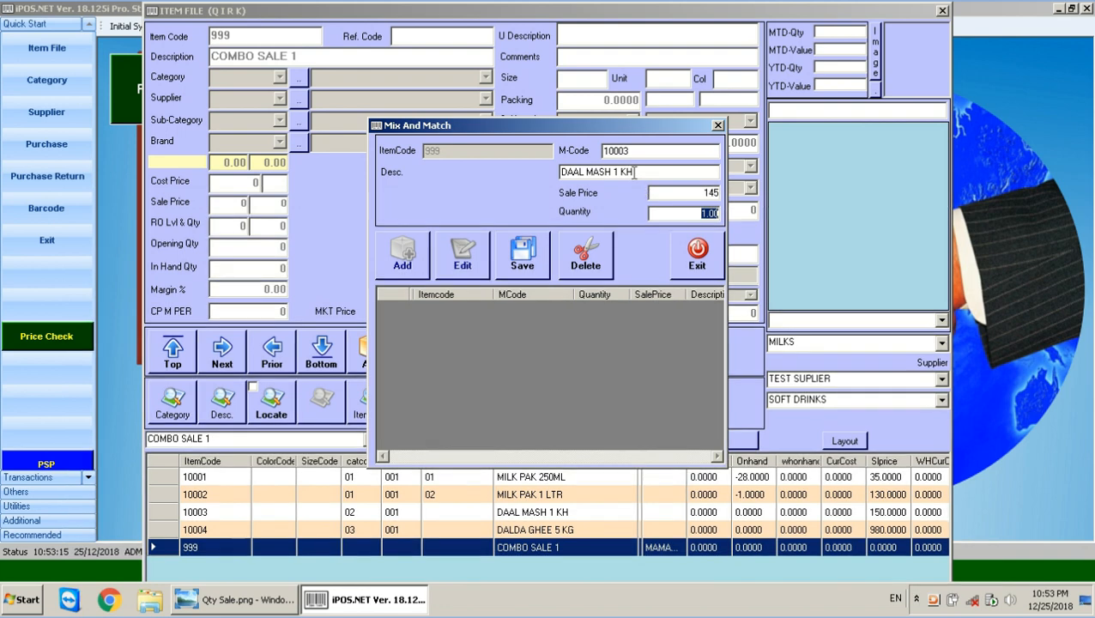
{"action": "left_click_drag", "start_coordinate": [635, 172], "coordinate": [625, 172]}
{"action": "left_click", "coordinate": [695, 215]}
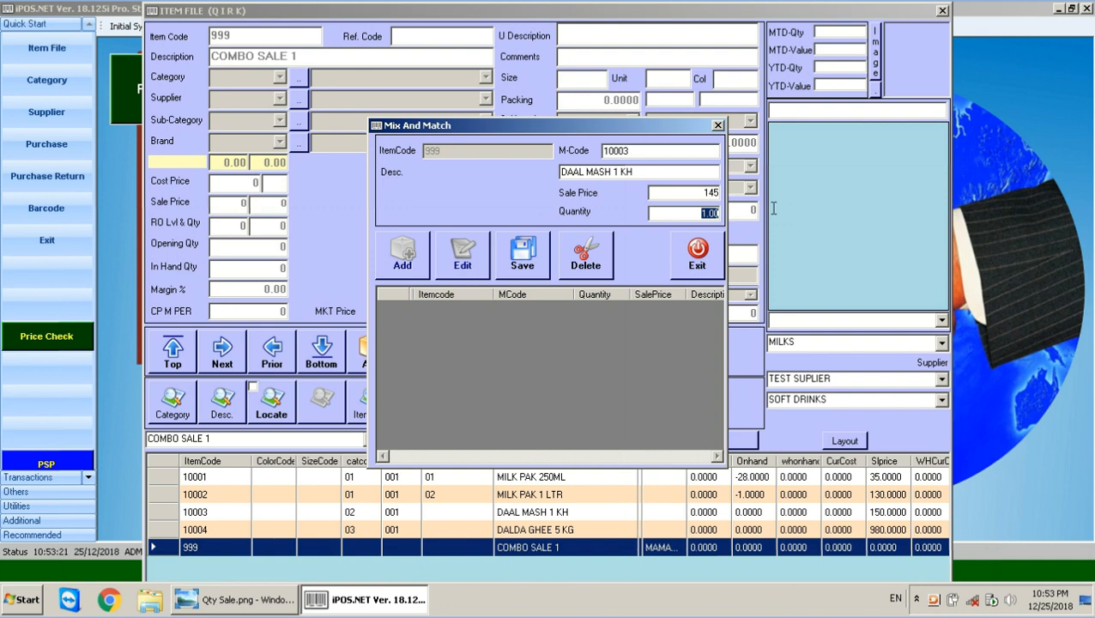
{"action": "type", "text": "2"}
{"action": "key", "text": "Return"}
{"action": "key", "text": "Return"}
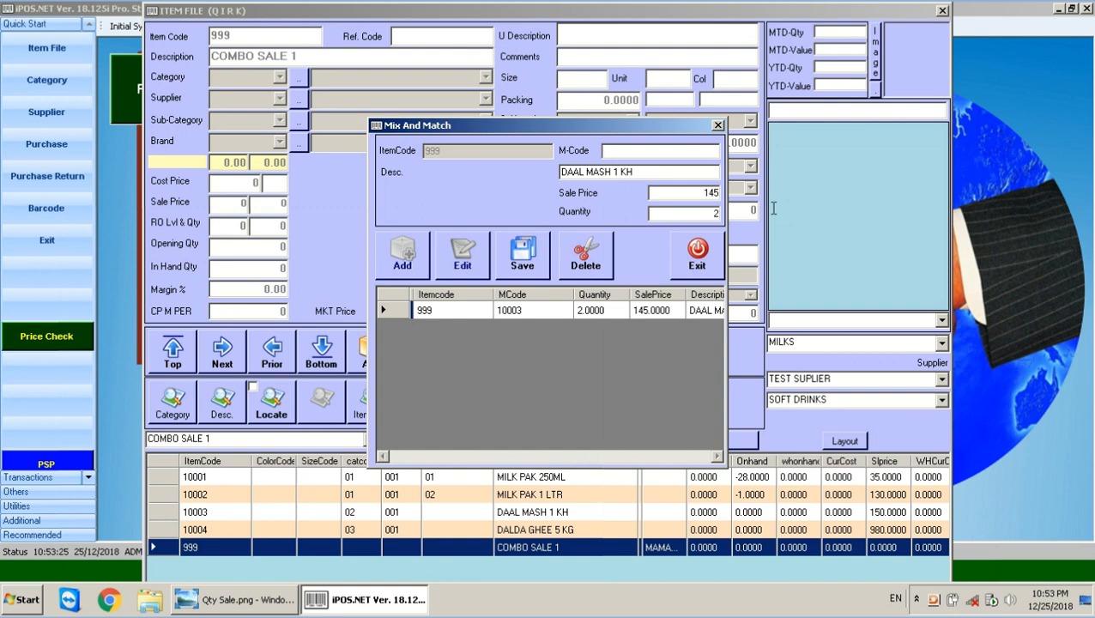
Add DALDA GHEE 5 KG at price 960, quantity 1, then pick MILK PAK 1 LTR.
{"action": "key", "text": "Return"}
{"action": "key", "text": "Down"}
{"action": "key", "text": "Down"}
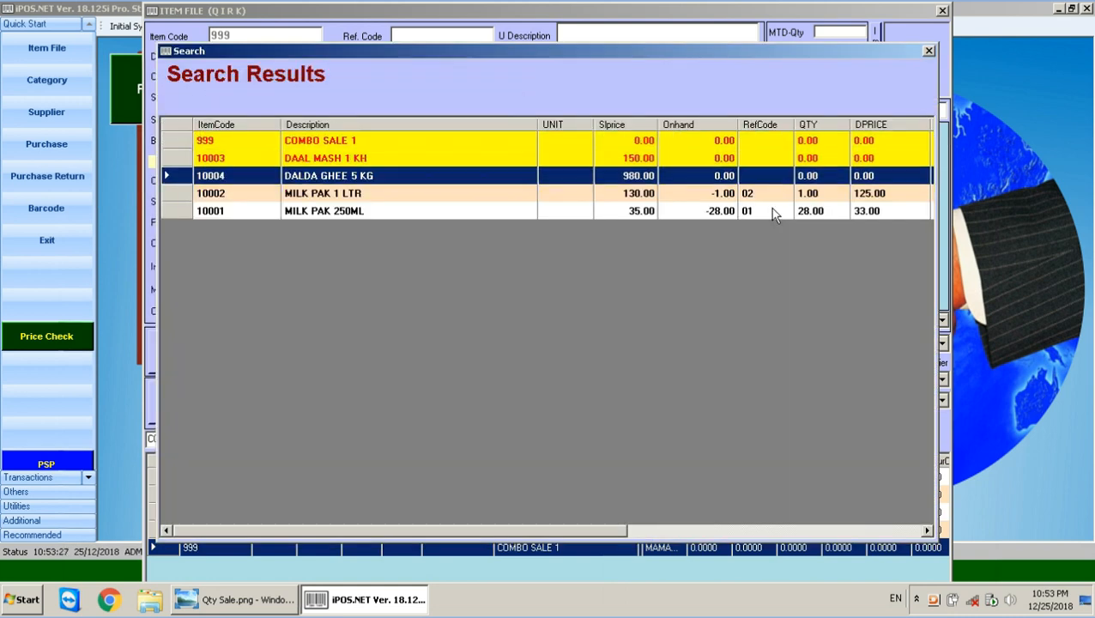
{"action": "key", "text": "Return"}
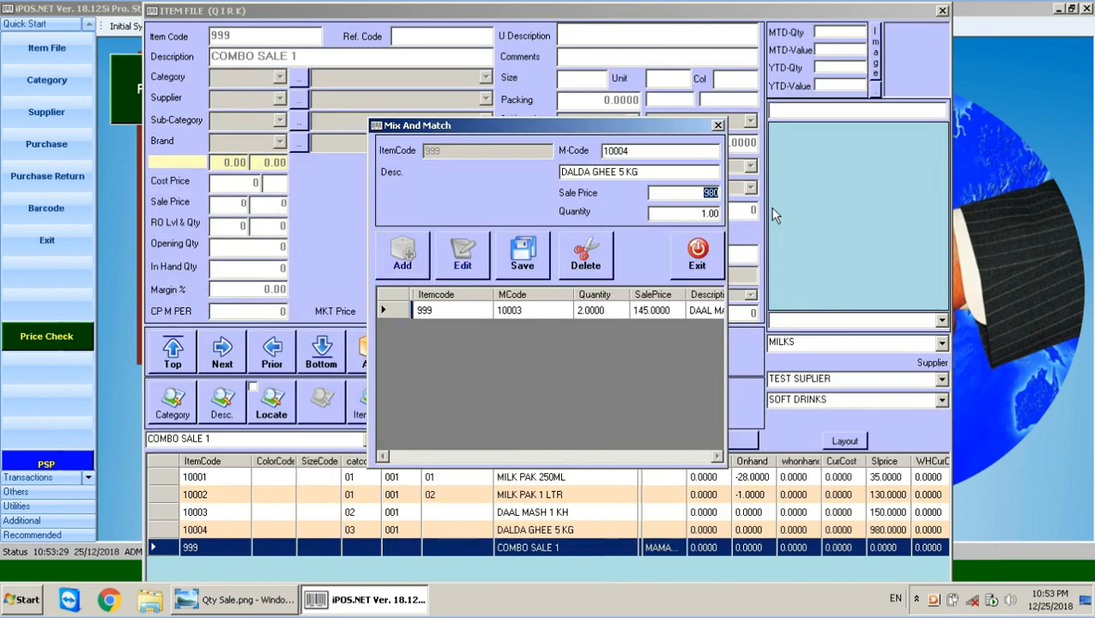
{"action": "type", "text": "960"}
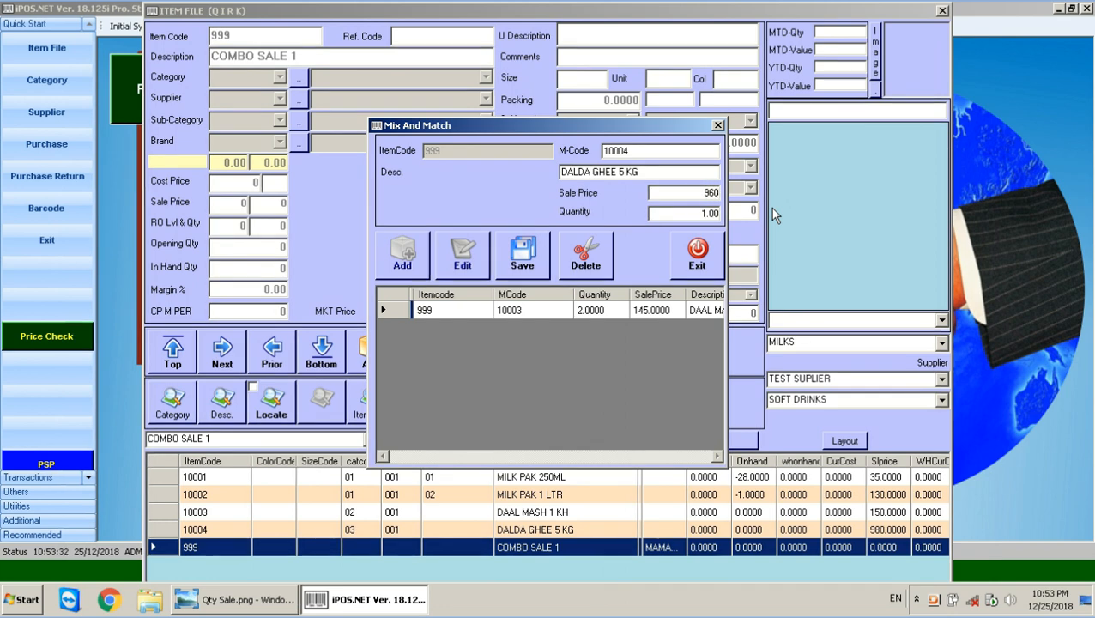
{"action": "key", "text": "Return"}
{"action": "type", "text": "1"}
{"action": "key", "text": "Return"}
{"action": "key", "text": "Return"}
{"action": "key", "text": "Return"}
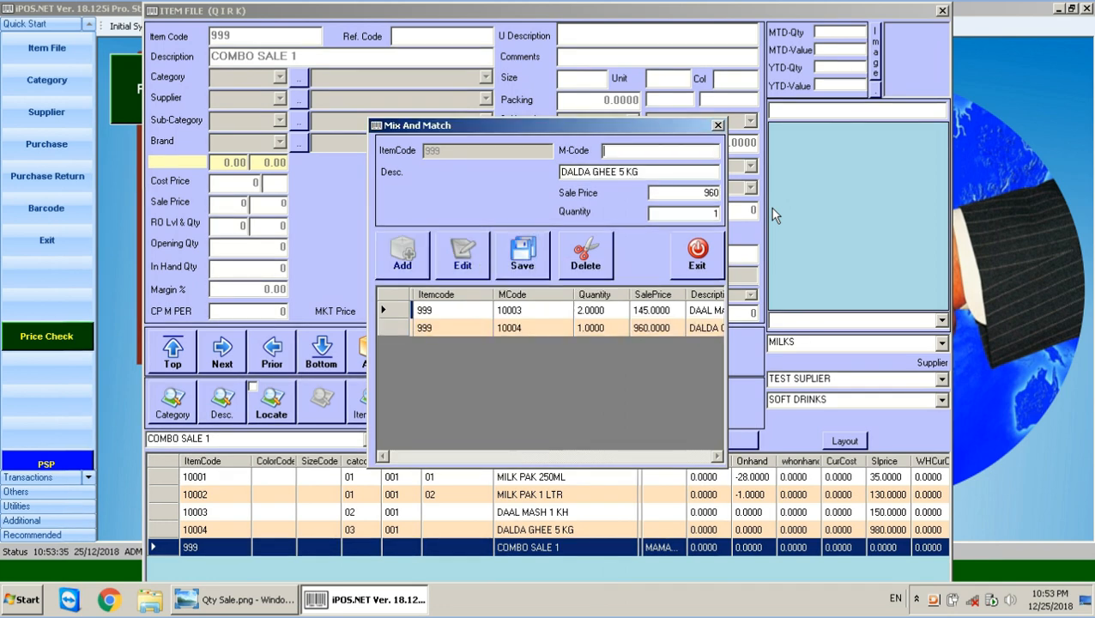
{"action": "type", "text": "/"}
{"action": "key", "text": "Return"}
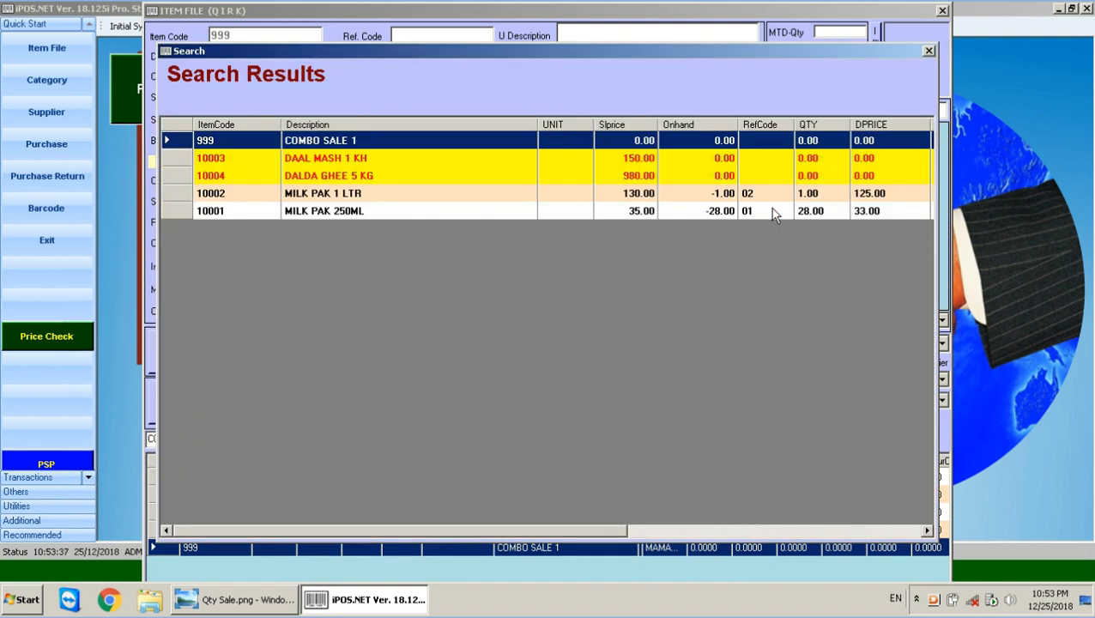
{"action": "key", "text": "Down"}
{"action": "key", "text": "Down"}
{"action": "key", "text": "Down"}
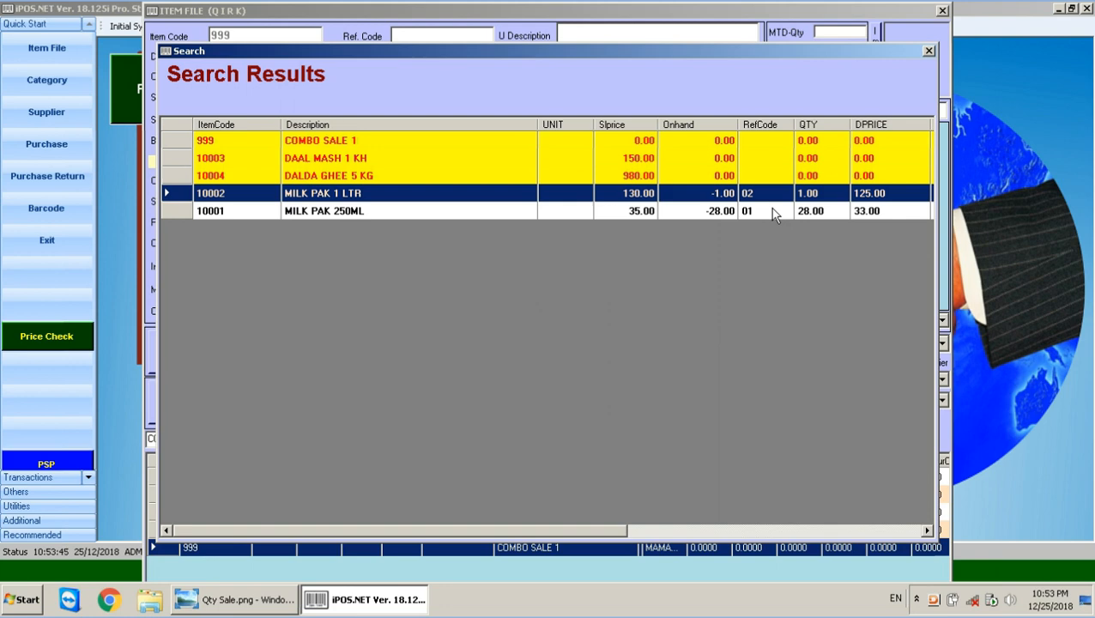
{"action": "key", "text": "Return"}
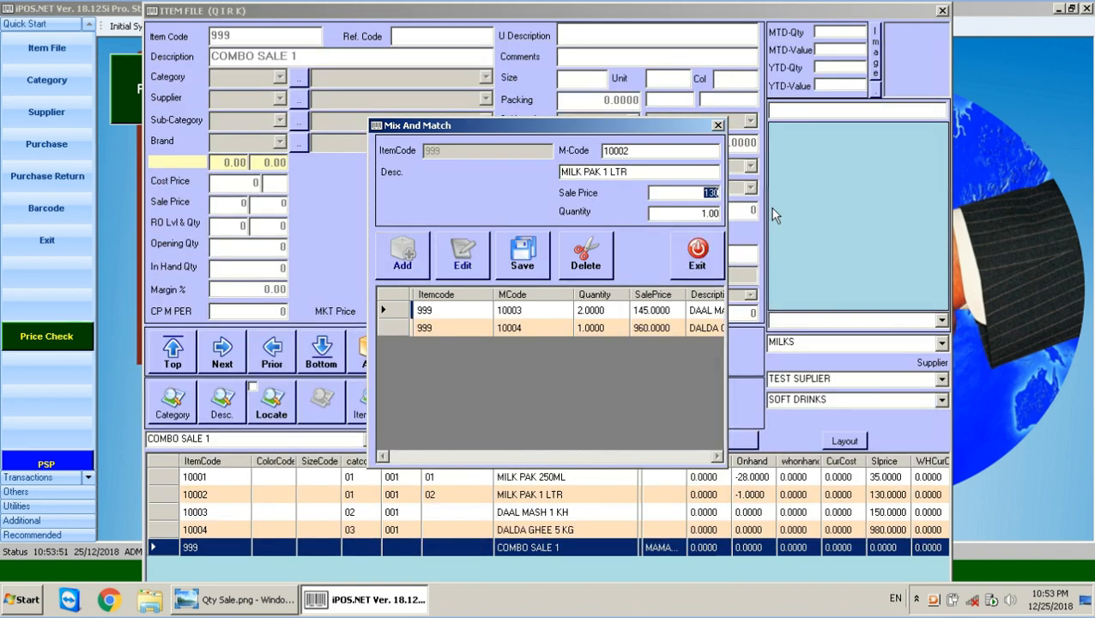
Save the MILK PAK 1 LTR line at price 124, quantity 1.
{"action": "mouse_move", "coordinate": [577, 128]}
{"action": "left_mouse_down"}
{"action": "mouse_move", "coordinate": [414, 122]}
{"action": "mouse_move", "coordinate": [562, 123]}
{"action": "left_mouse_up"}
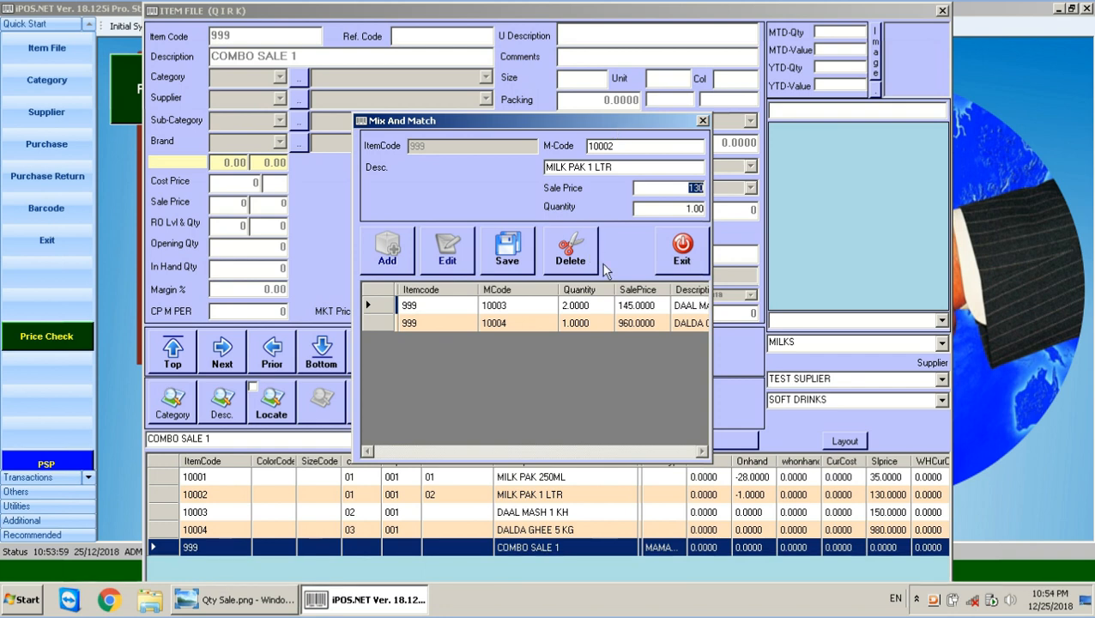
{"action": "type", "text": "1"}
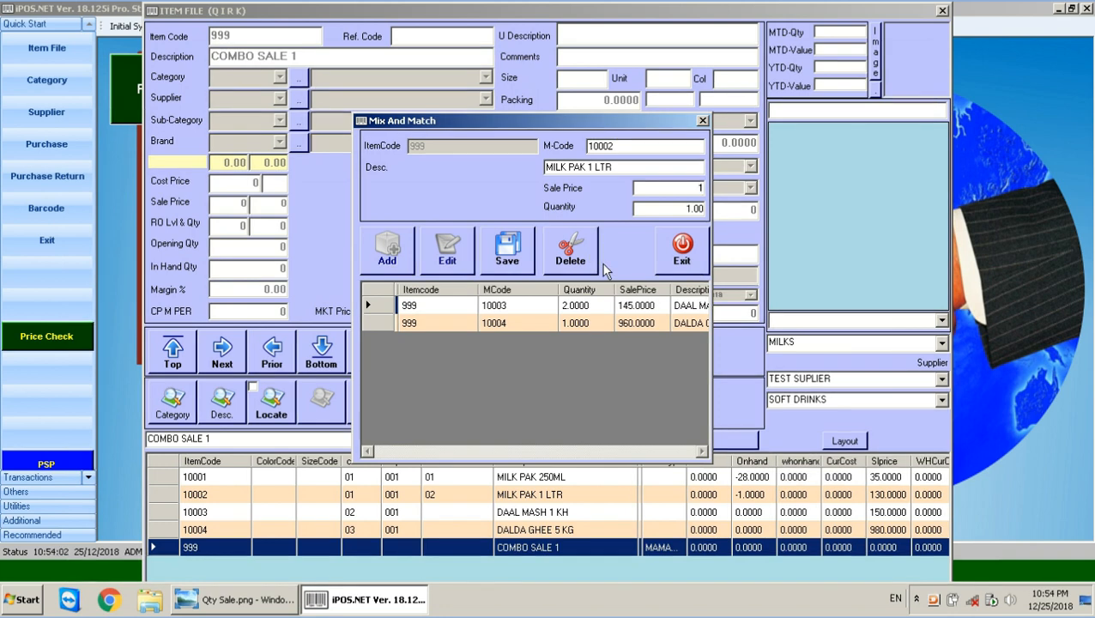
{"action": "type", "text": "24"}
{"action": "key", "text": "Tab"}
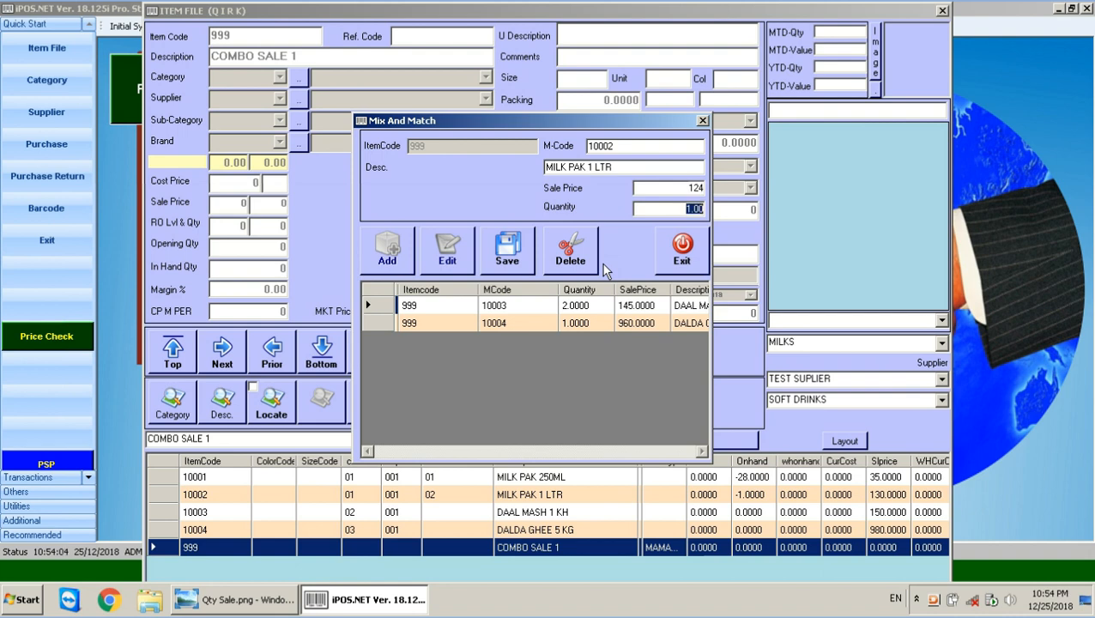
{"action": "key", "text": "Tab"}
{"action": "key", "text": "Return"}
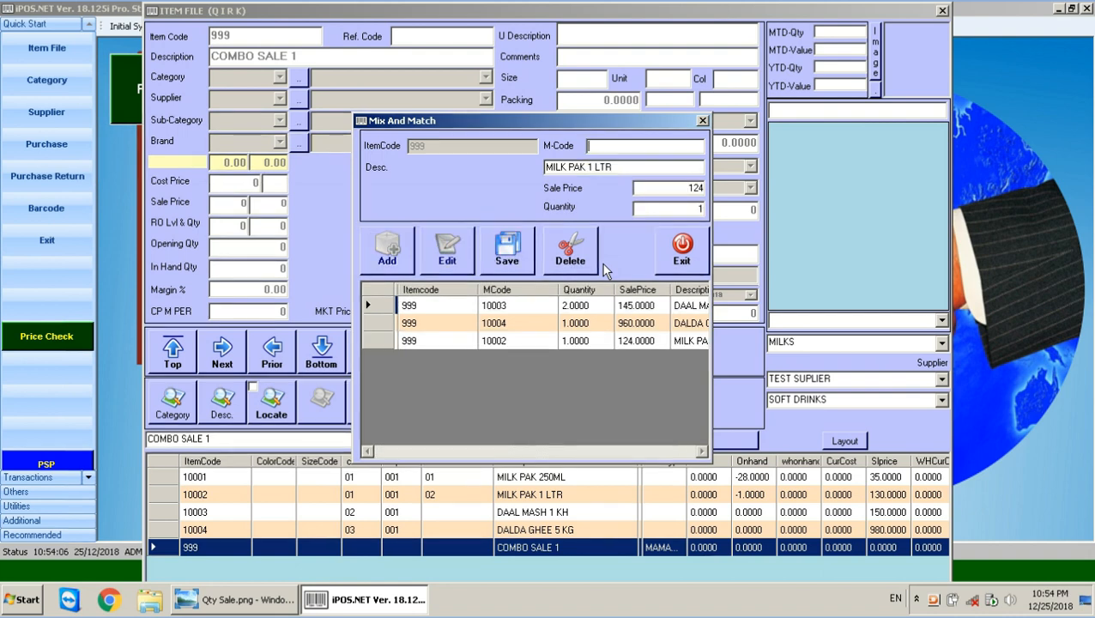
Add MILK PAK 250ML to the combo at price 34, quantity 10.
{"action": "key", "text": "F1"}
{"action": "key", "text": "Down"}
{"action": "key", "text": "Down"}
{"action": "key", "text": "Down"}
{"action": "key", "text": "Down"}
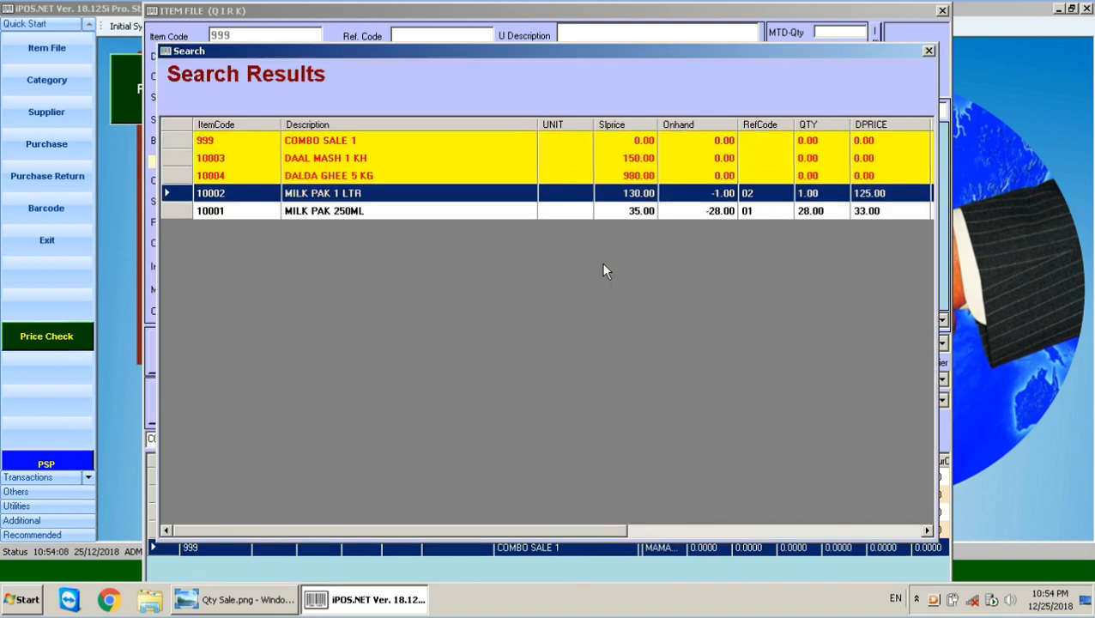
{"action": "key", "text": "Return"}
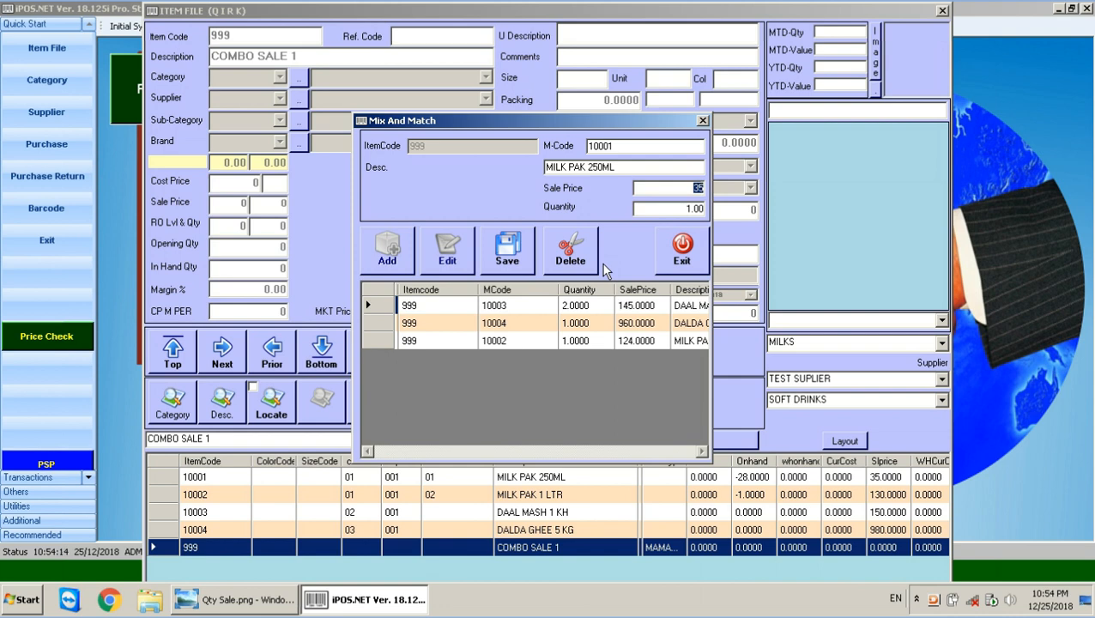
{"action": "type", "text": "3"}
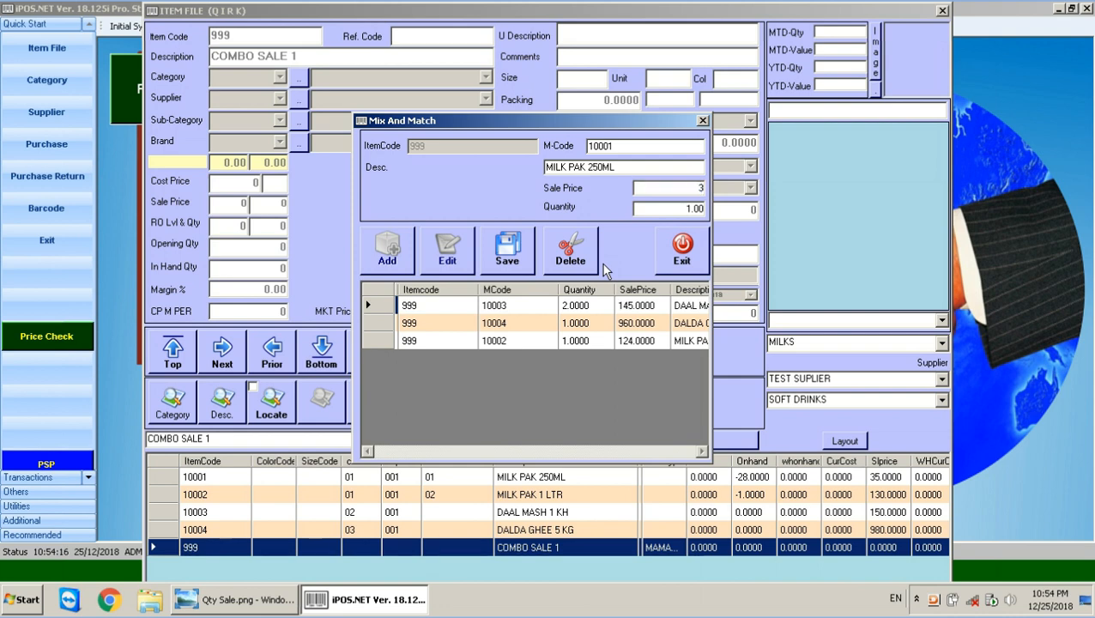
{"action": "type", "text": "4"}
{"action": "key", "text": "Return"}
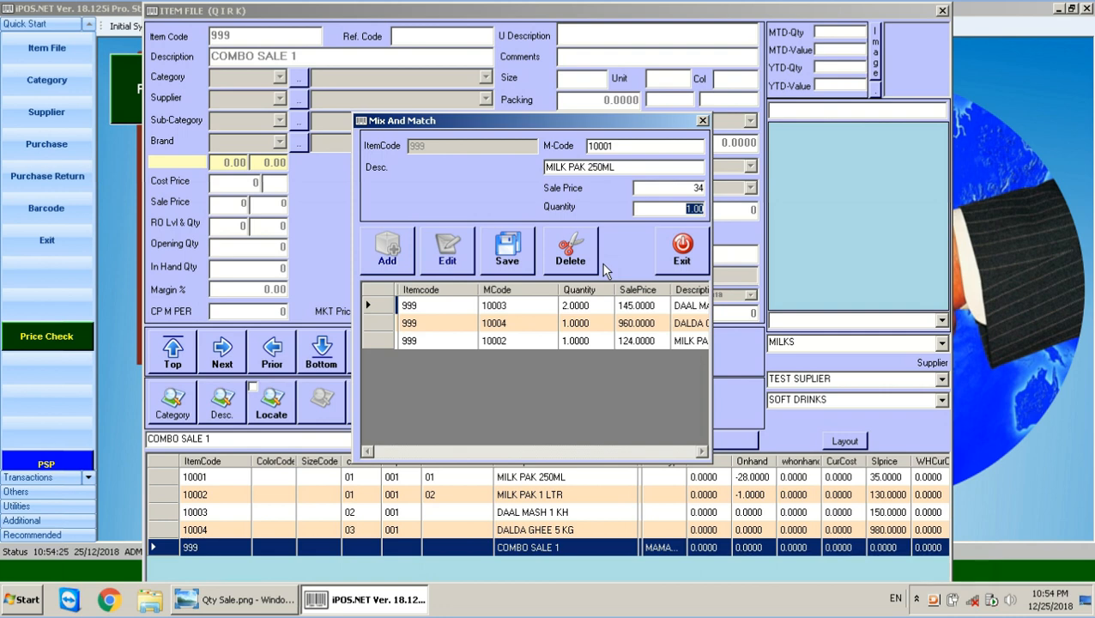
{"action": "type", "text": "10"}
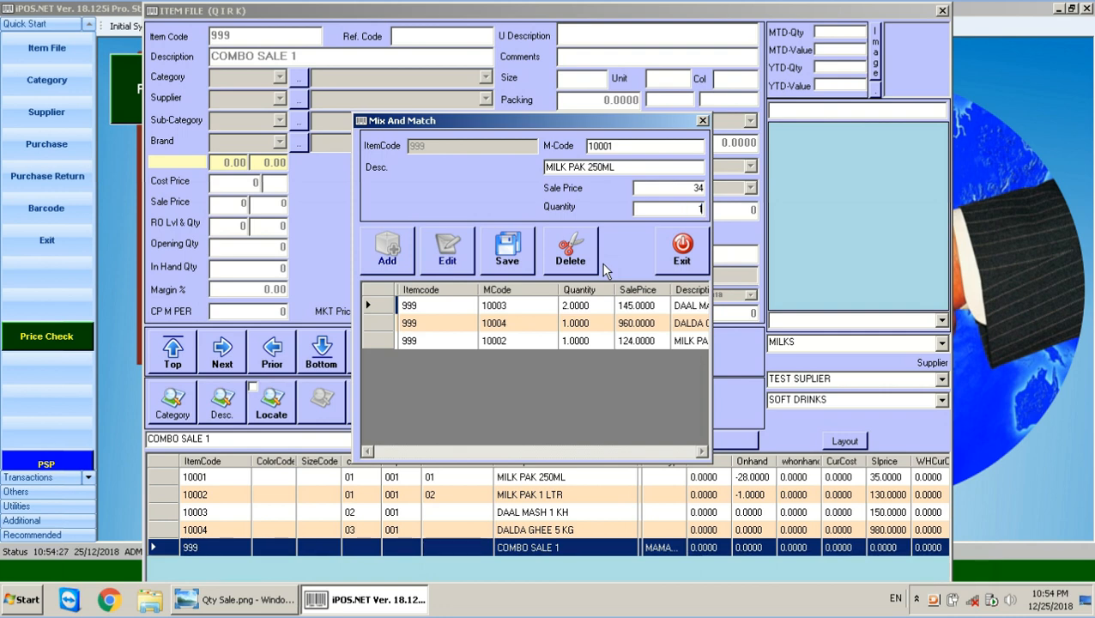
{"action": "key", "text": "Return"}
{"action": "key", "text": "Return"}
{"action": "left_click", "coordinate": [609, 271]}
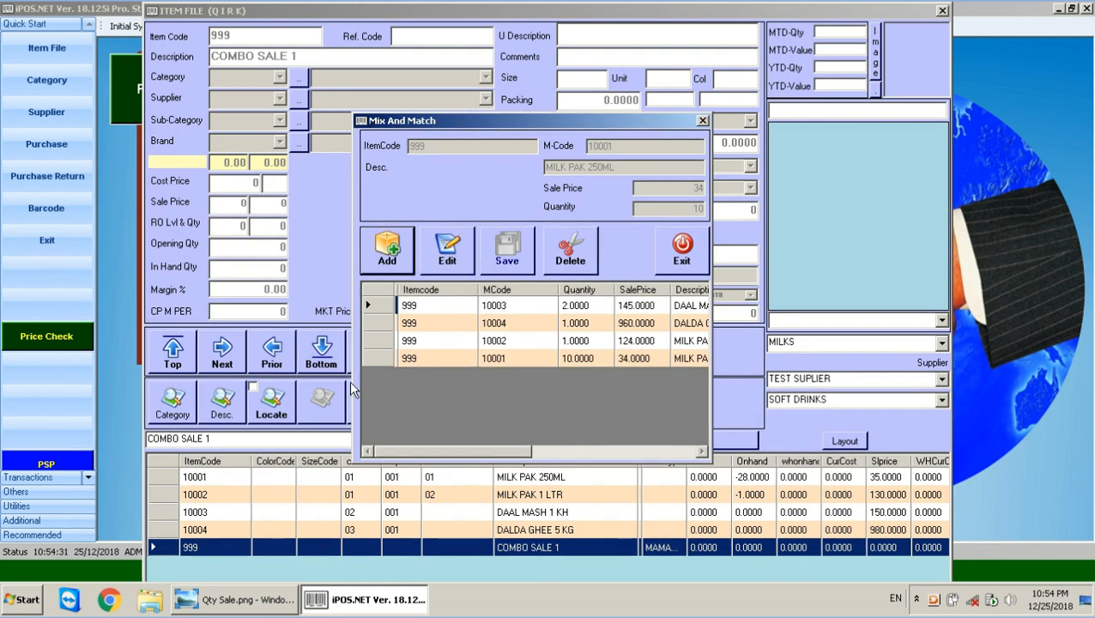
Check the four combo lines' prices and quantities, then close the mix-and-match setup.
{"action": "left_click", "coordinate": [583, 359]}
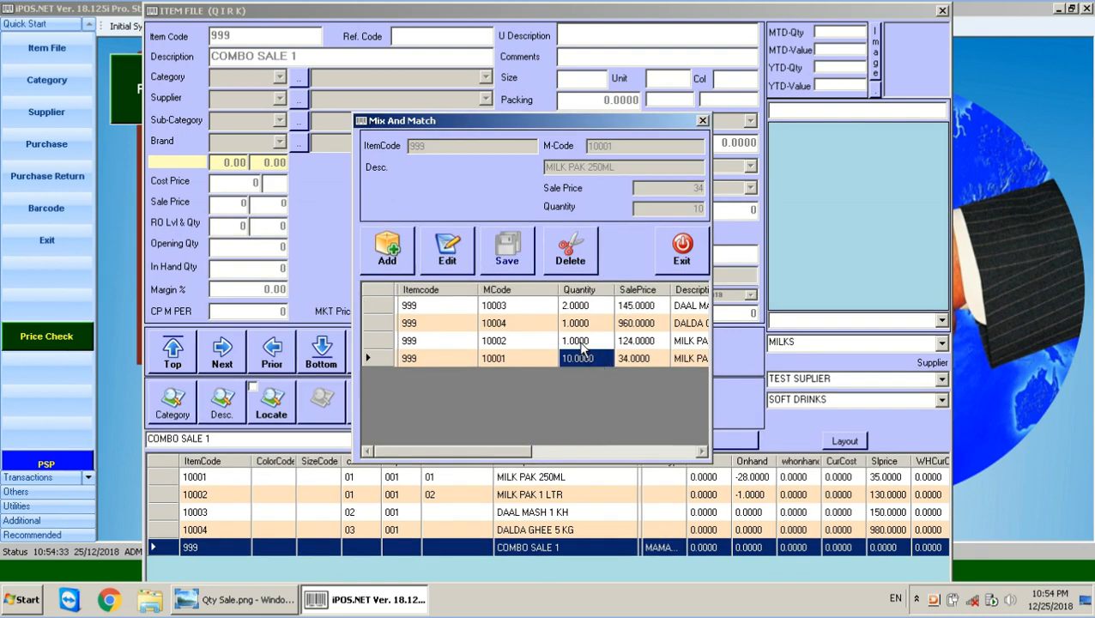
{"action": "left_click", "coordinate": [688, 340]}
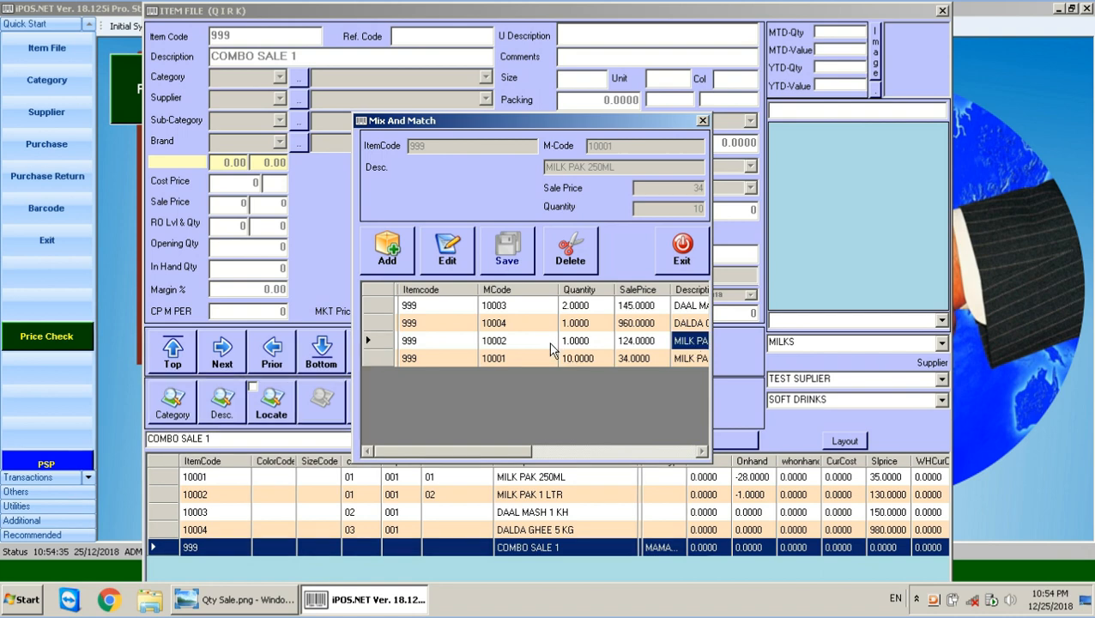
{"action": "left_click", "coordinate": [563, 342]}
{"action": "left_click", "coordinate": [688, 326]}
{"action": "left_click", "coordinate": [585, 325]}
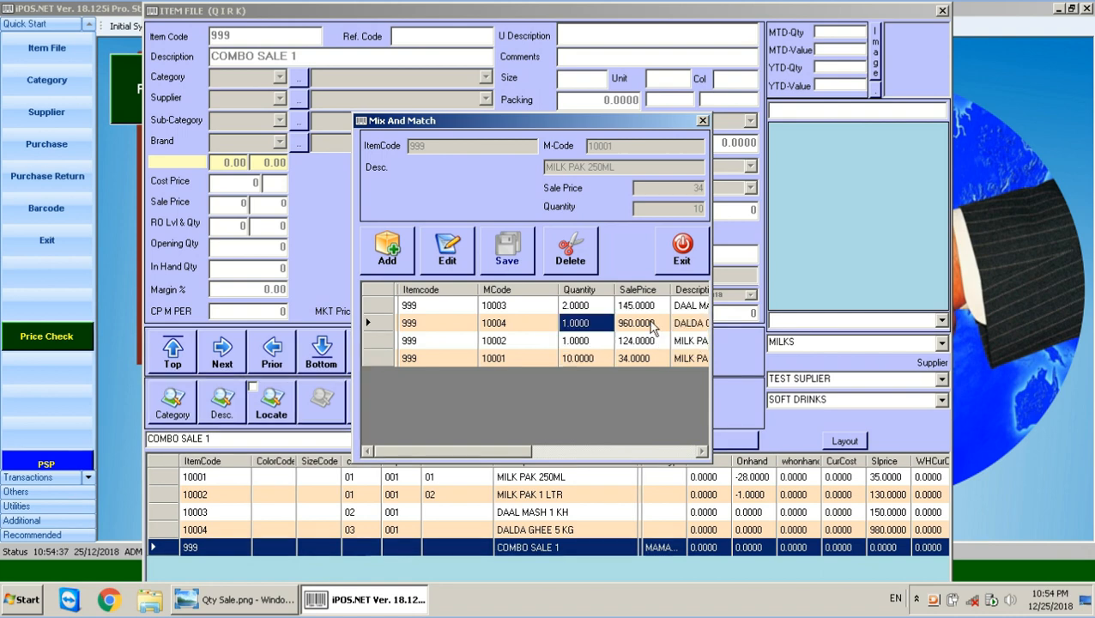
{"action": "left_click", "coordinate": [564, 310]}
{"action": "left_click", "coordinate": [564, 309]}
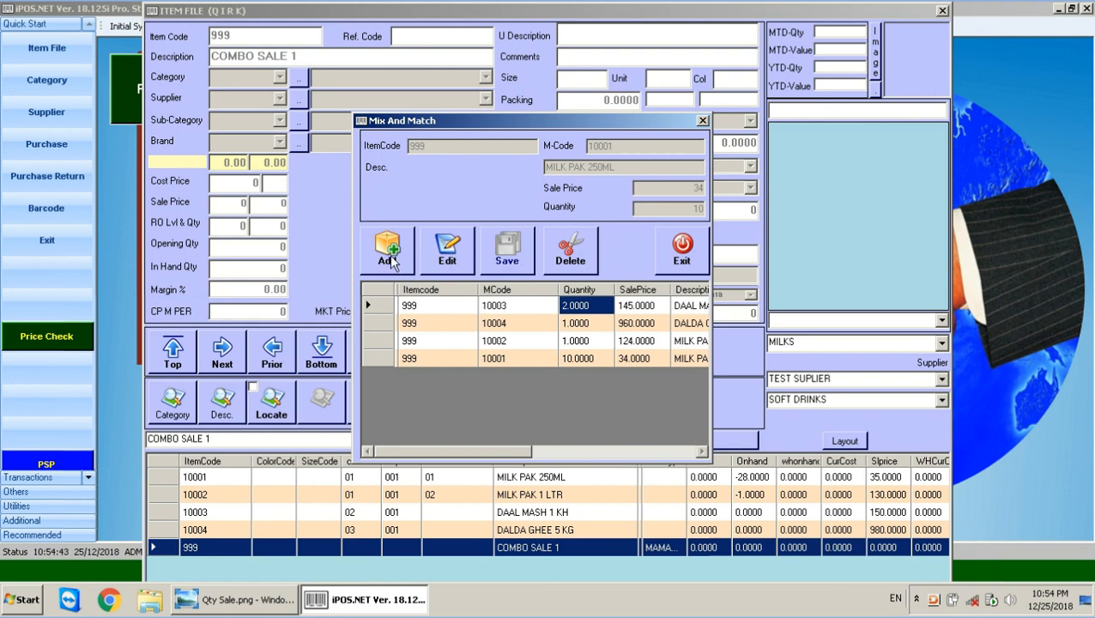
{"action": "left_click", "coordinate": [674, 254]}
Create item 10005 TANG SACHE 50GM with sale price 10.
{"action": "left_click", "coordinate": [375, 348]}
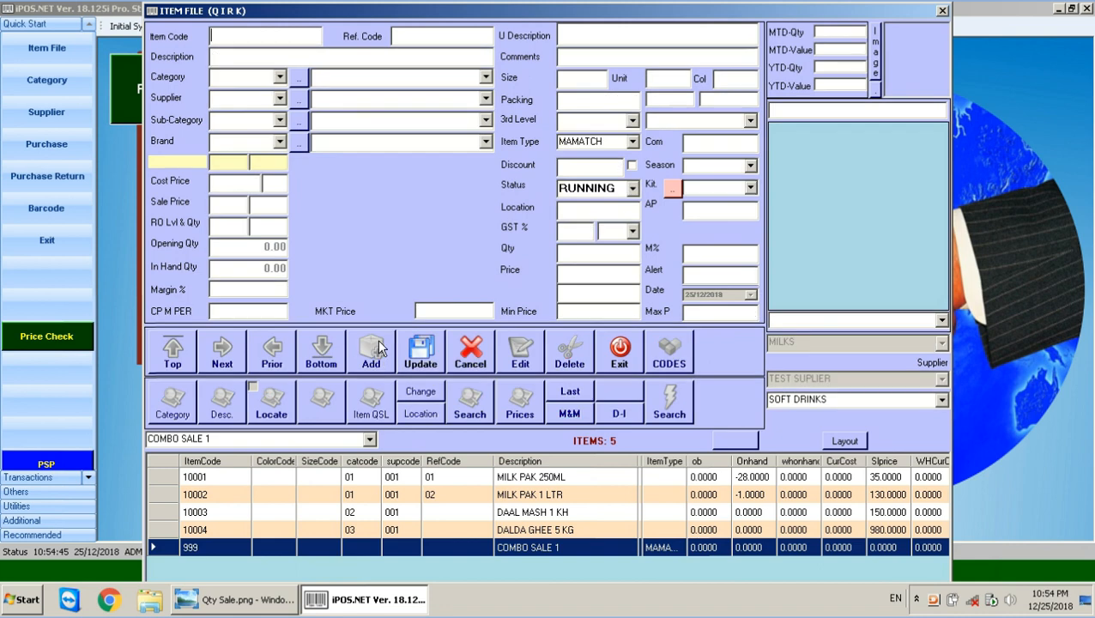
{"action": "type", "text": "1000"}
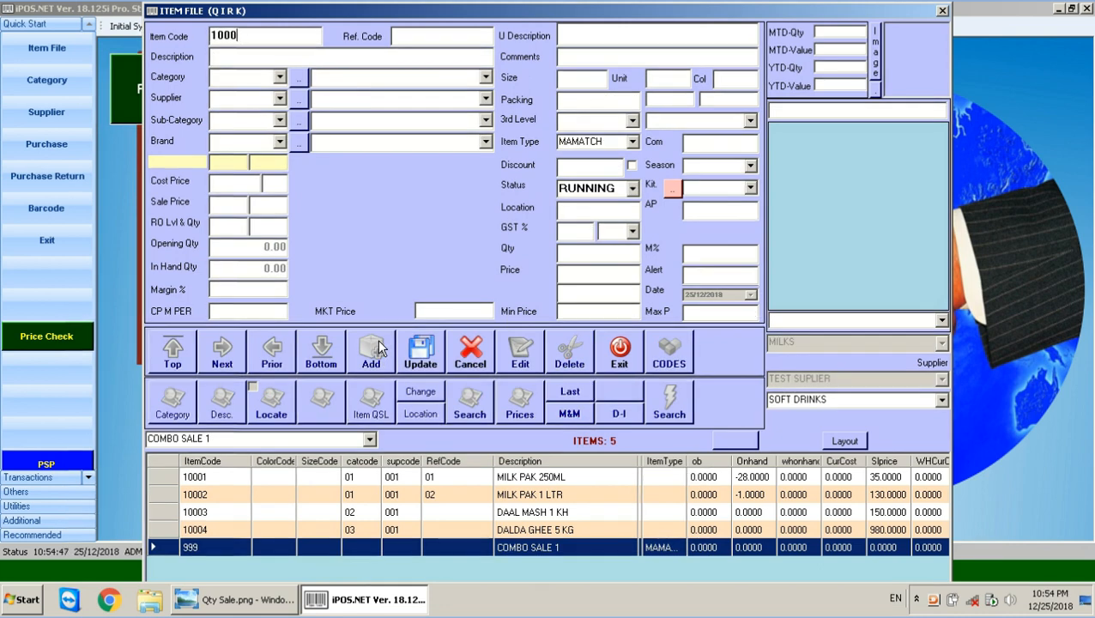
{"action": "type", "text": "5"}
{"action": "key", "text": "Return"}
{"action": "type", "text": "TANG"}
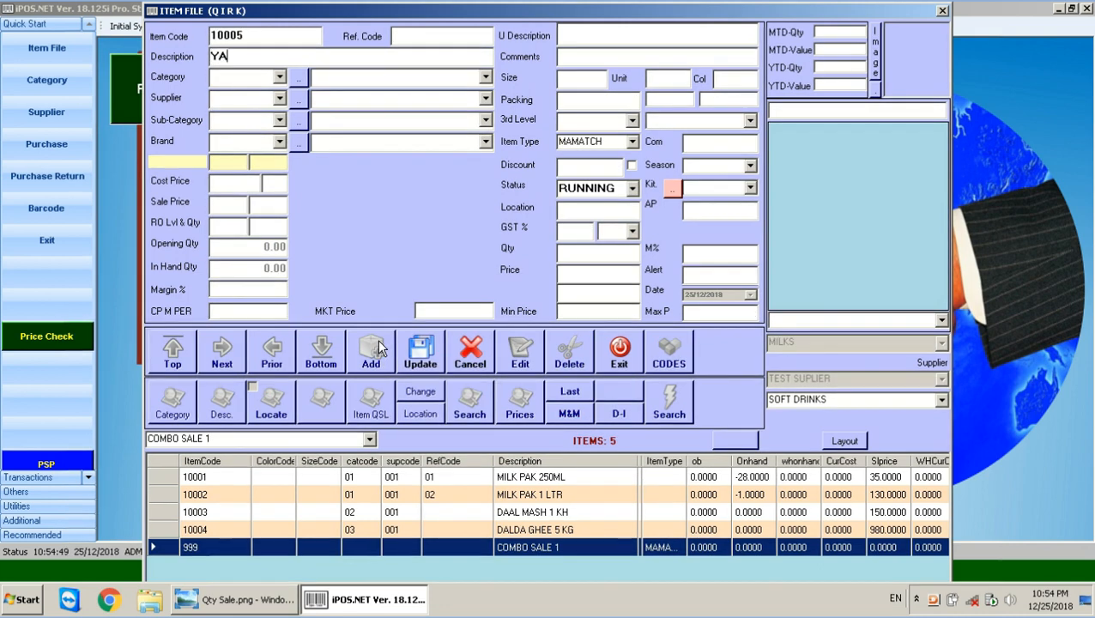
{"action": "key", "text": "BackSpace"}
{"action": "key", "text": "BackSpace"}
{"action": "key", "text": "BackSpace"}
{"action": "type", "text": "ANG"}
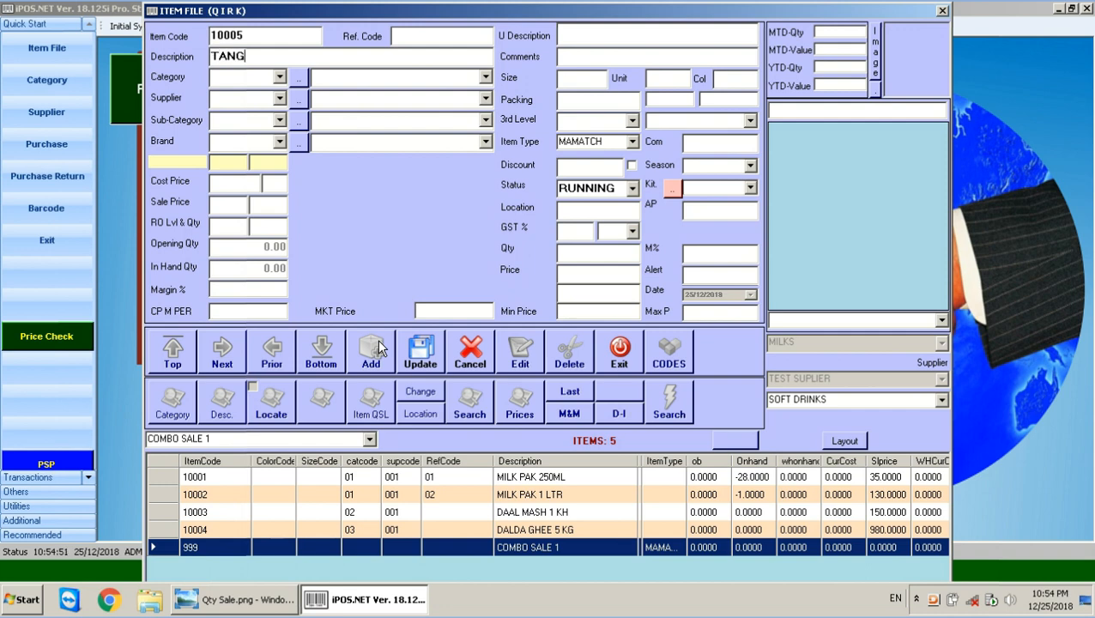
{"action": "type", "text": " SACHE 1"}
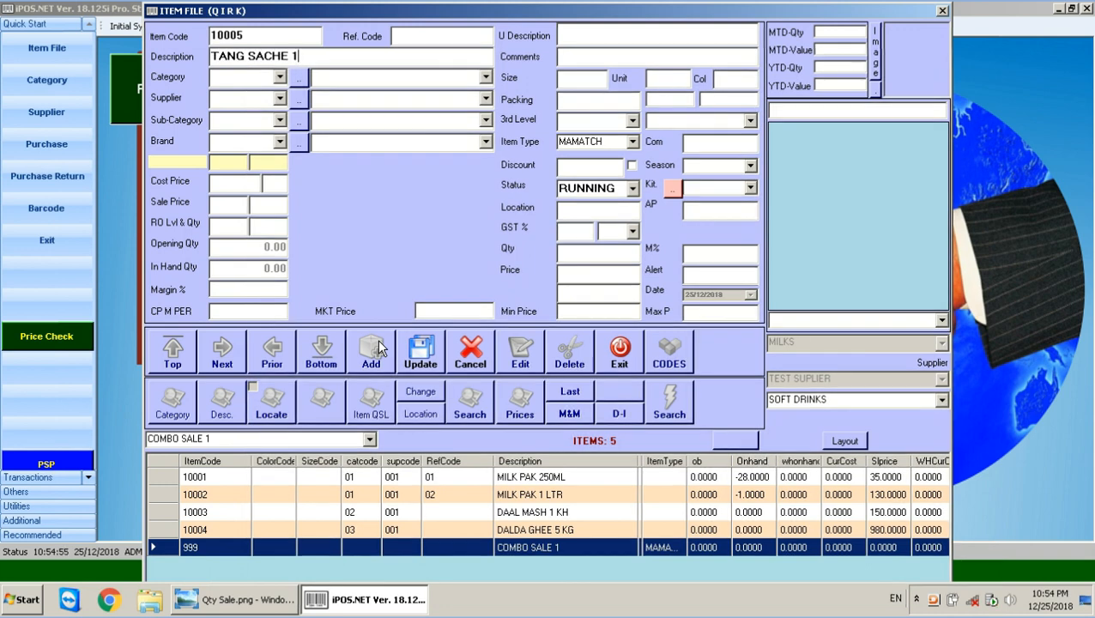
{"action": "key", "text": "BackSpace"}
{"action": "type", "text": "50GM"}
{"action": "left_click", "coordinate": [228, 205]}
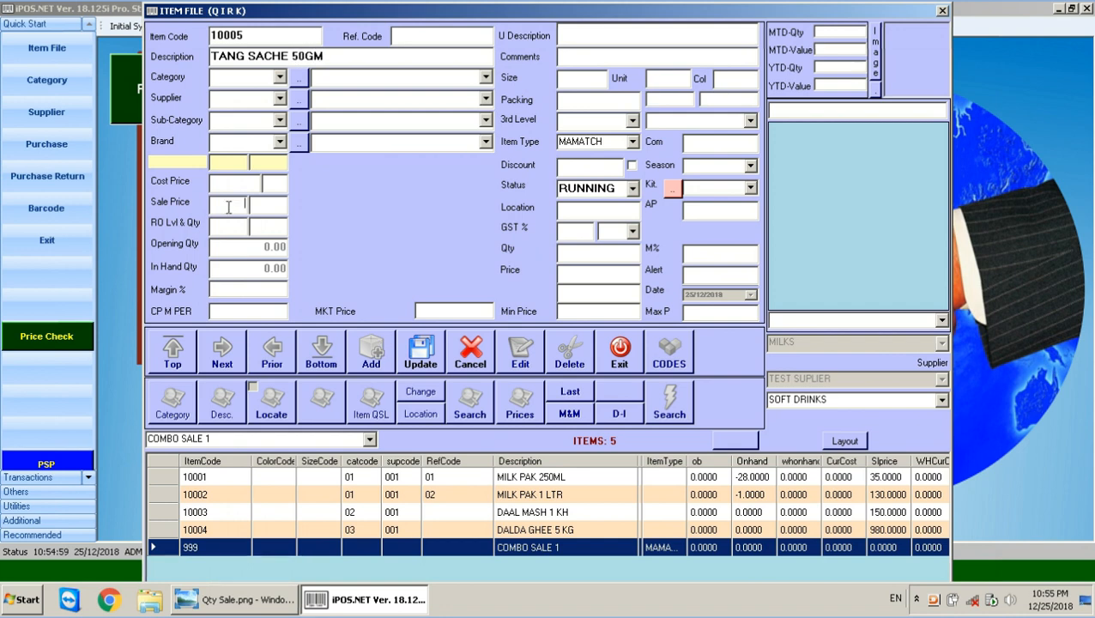
{"action": "type", "text": "10"}
{"action": "left_click", "coordinate": [429, 360]}
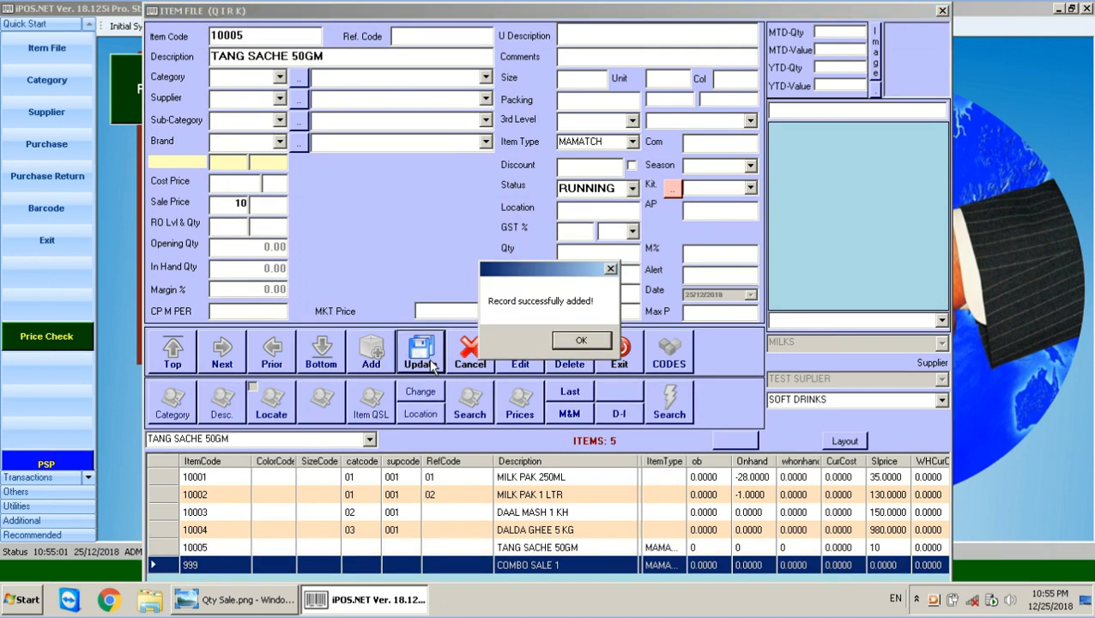
{"action": "key", "text": "Return"}
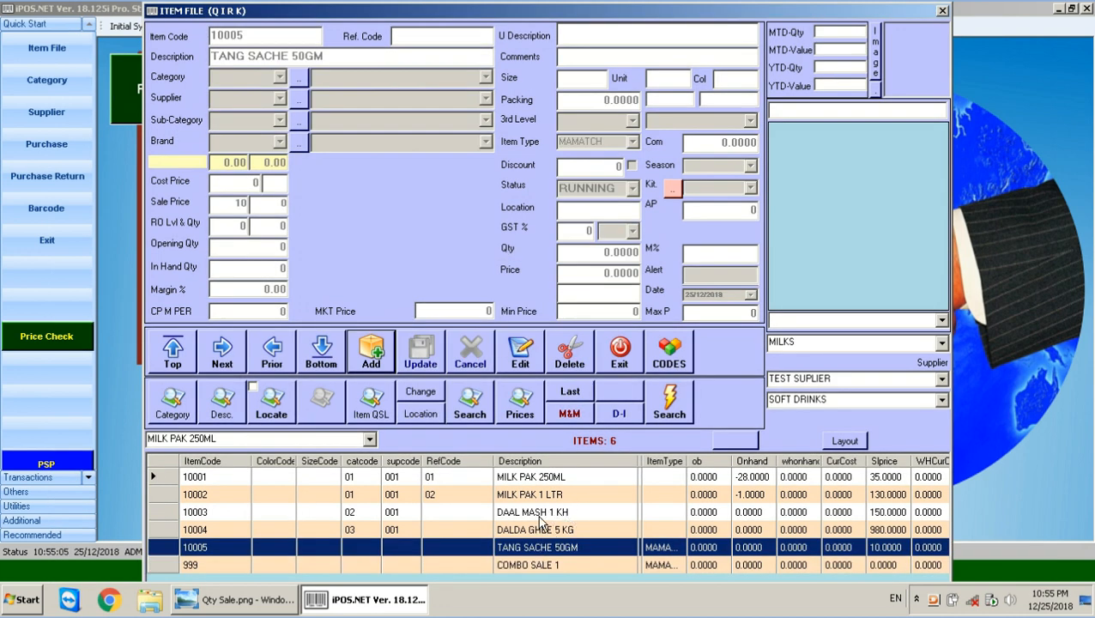
Rename item 10003 to DAAL MASH 1 KG, then open COMBO SALE 1's mix-and-match items.
{"action": "left_click", "coordinate": [539, 513]}
{"action": "left_click", "coordinate": [520, 351]}
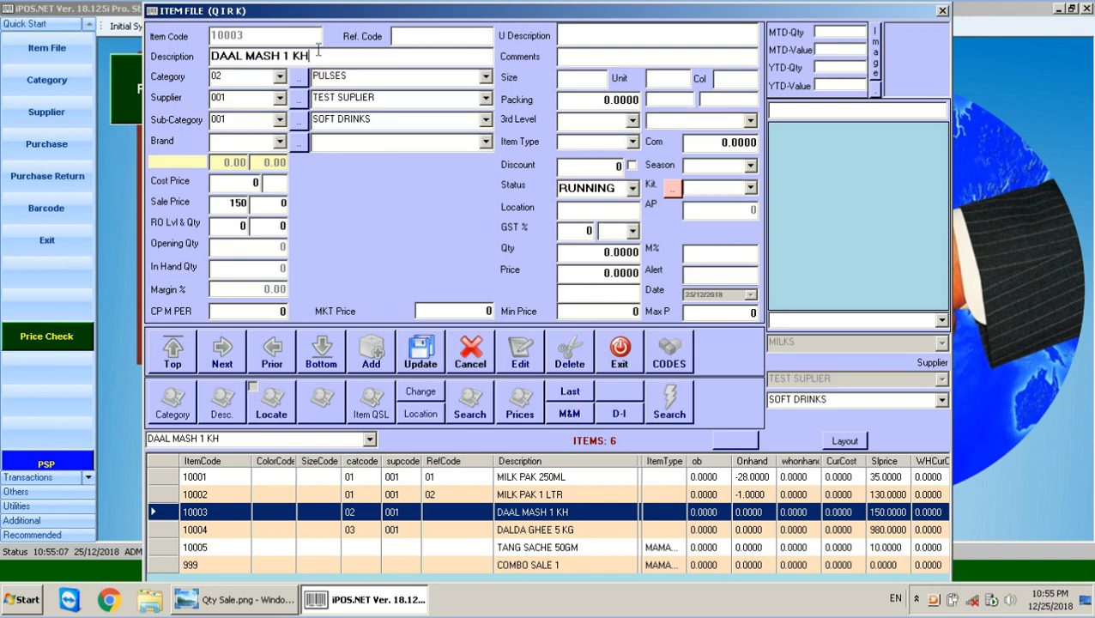
{"action": "key", "text": "BackSpace"}
{"action": "type", "text": "G"}
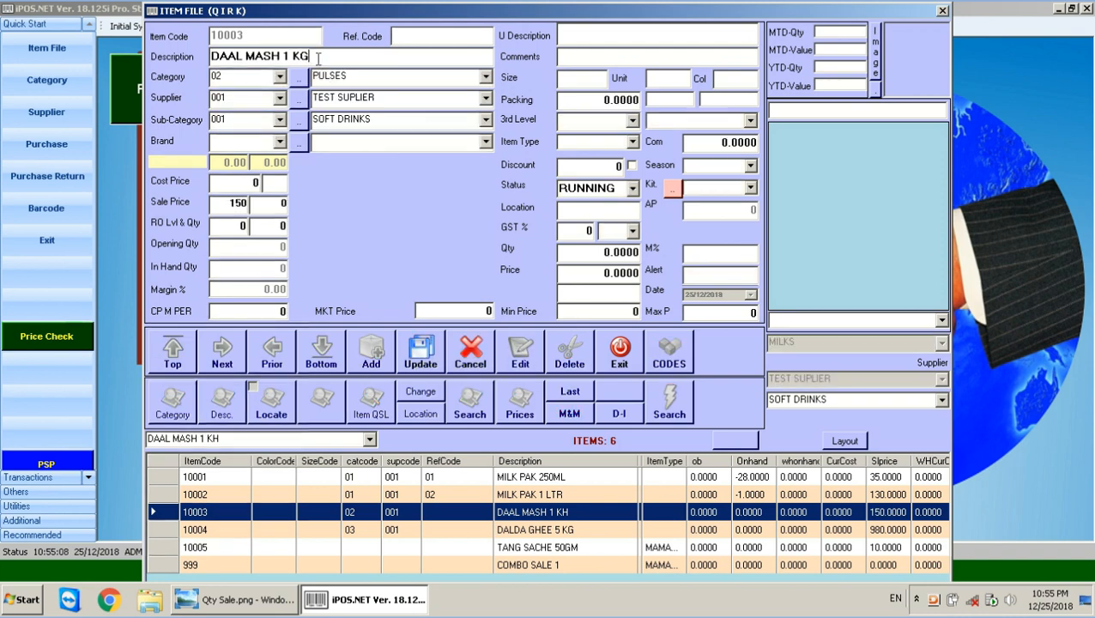
{"action": "left_click", "coordinate": [441, 352]}
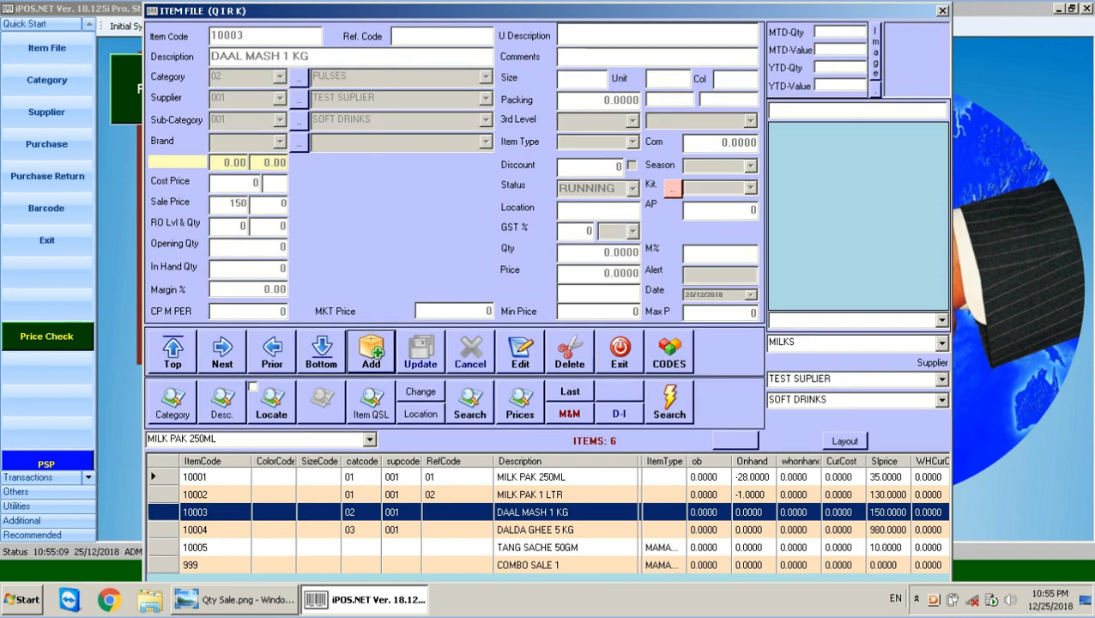
{"action": "left_click", "coordinate": [538, 567]}
{"action": "left_click", "coordinate": [575, 417]}
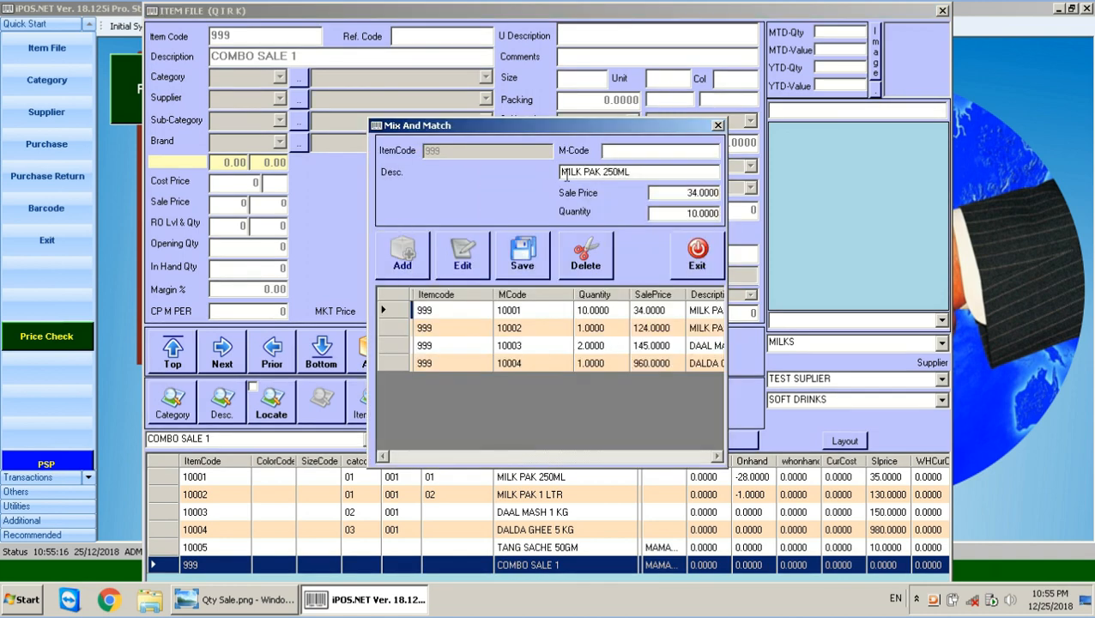
Add M-Code 10005 to the combo at price 0, quantity 1, then exit both windows.
{"action": "type", "text": "100"}
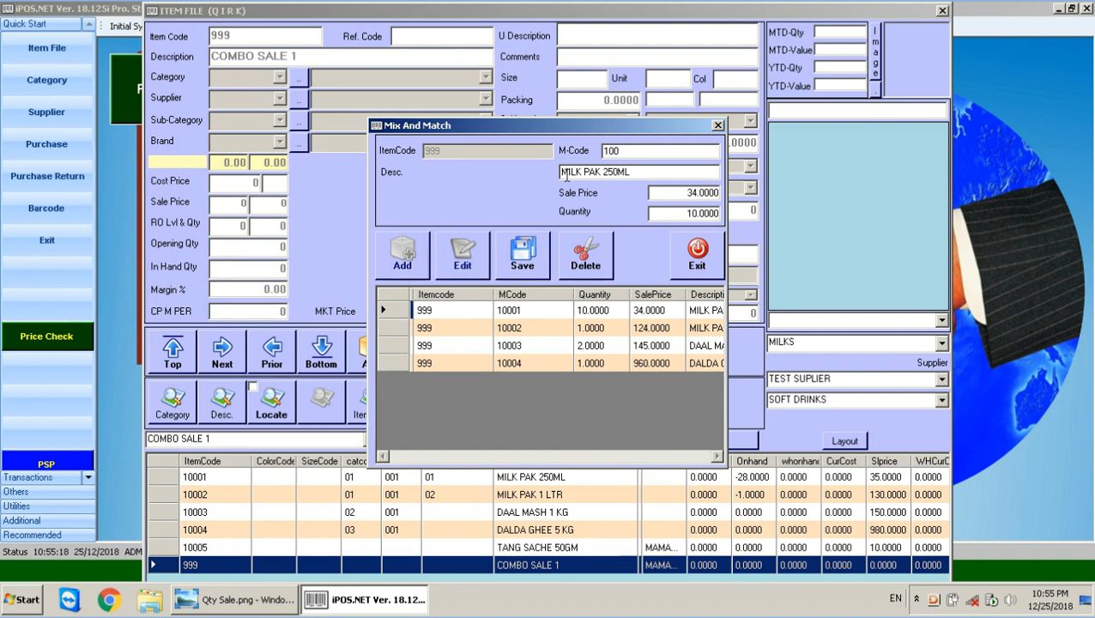
{"action": "type", "text": "05"}
{"action": "key", "text": "Return"}
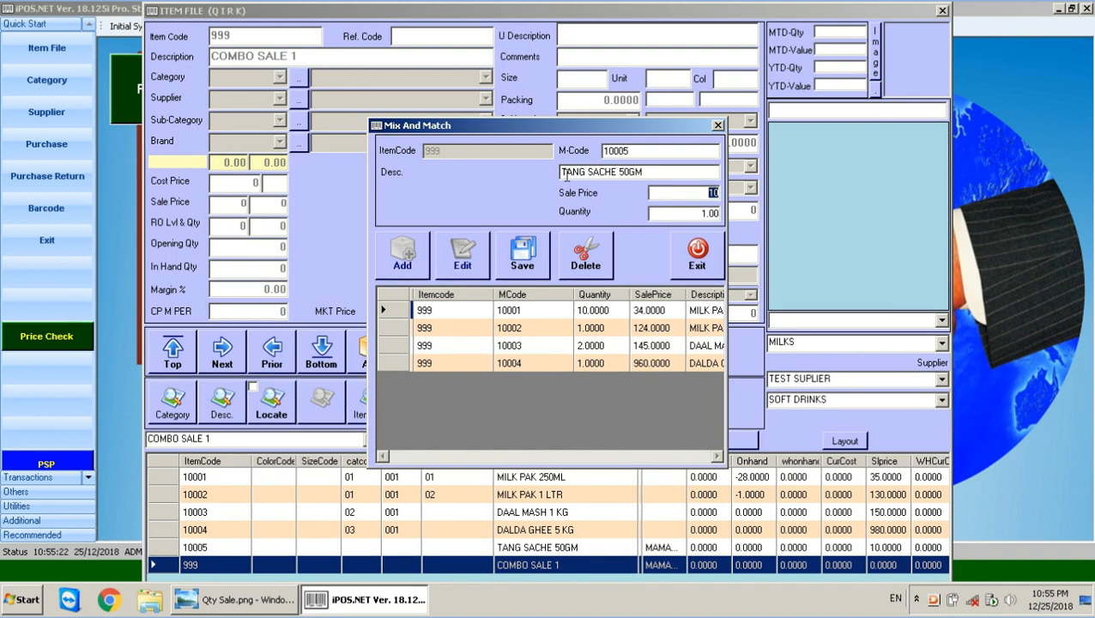
{"action": "type", "text": "0"}
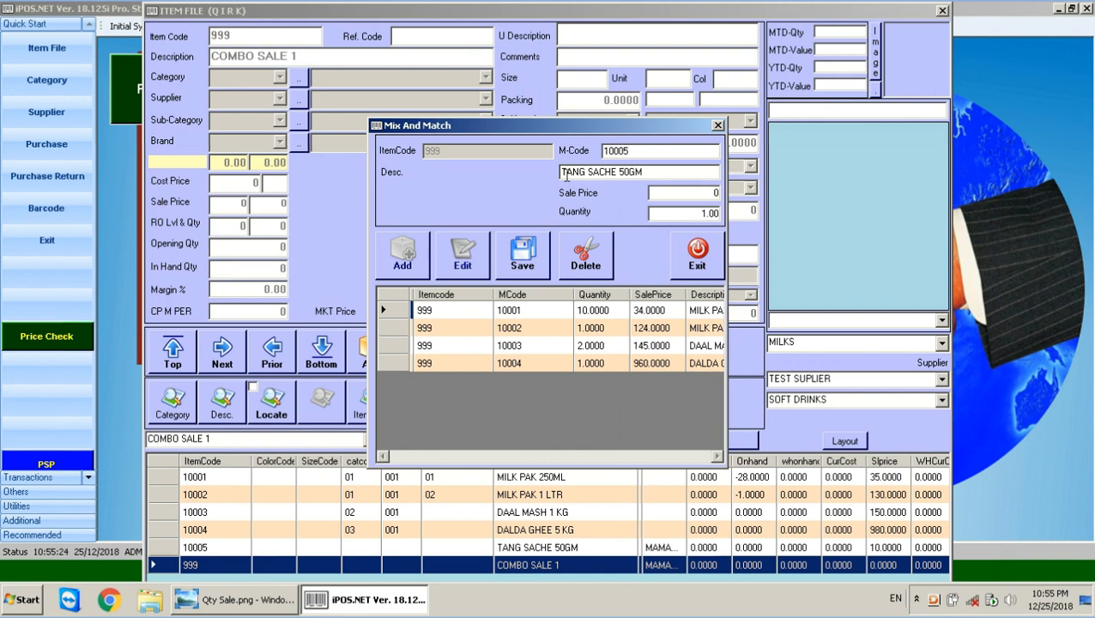
{"action": "key", "text": "Return"}
{"action": "key", "text": "Return"}
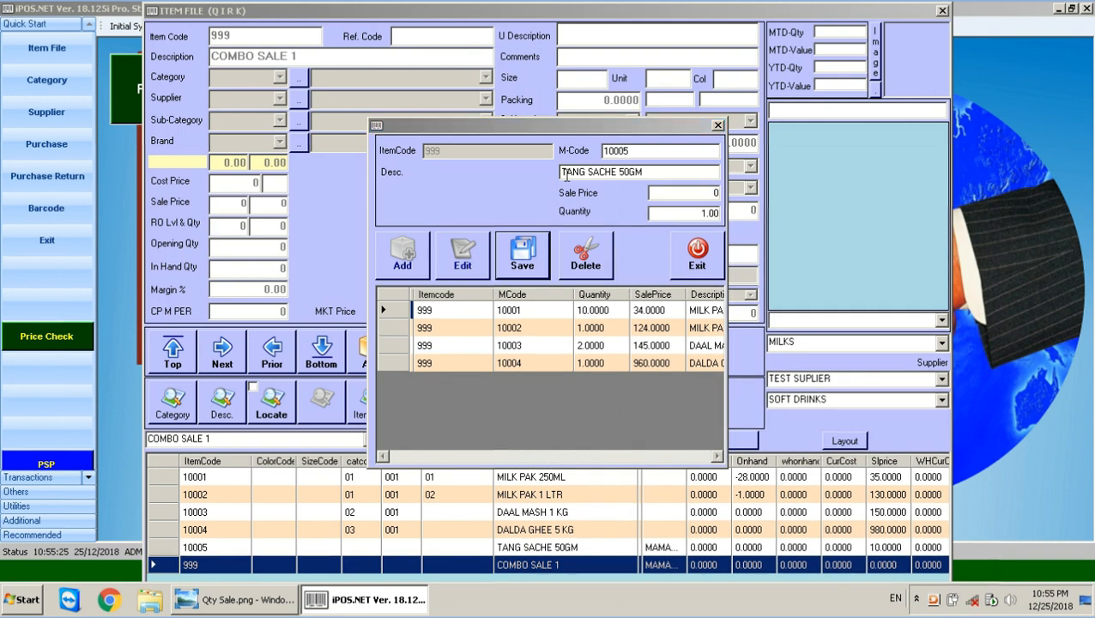
{"action": "key", "text": "Return"}
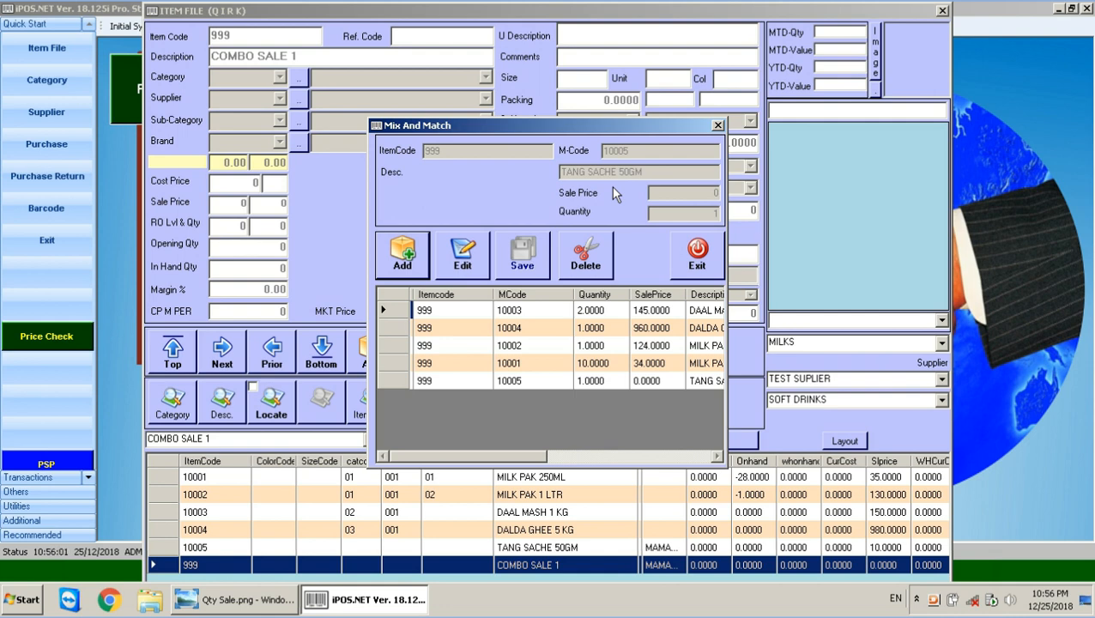
{"action": "left_click", "coordinate": [708, 265]}
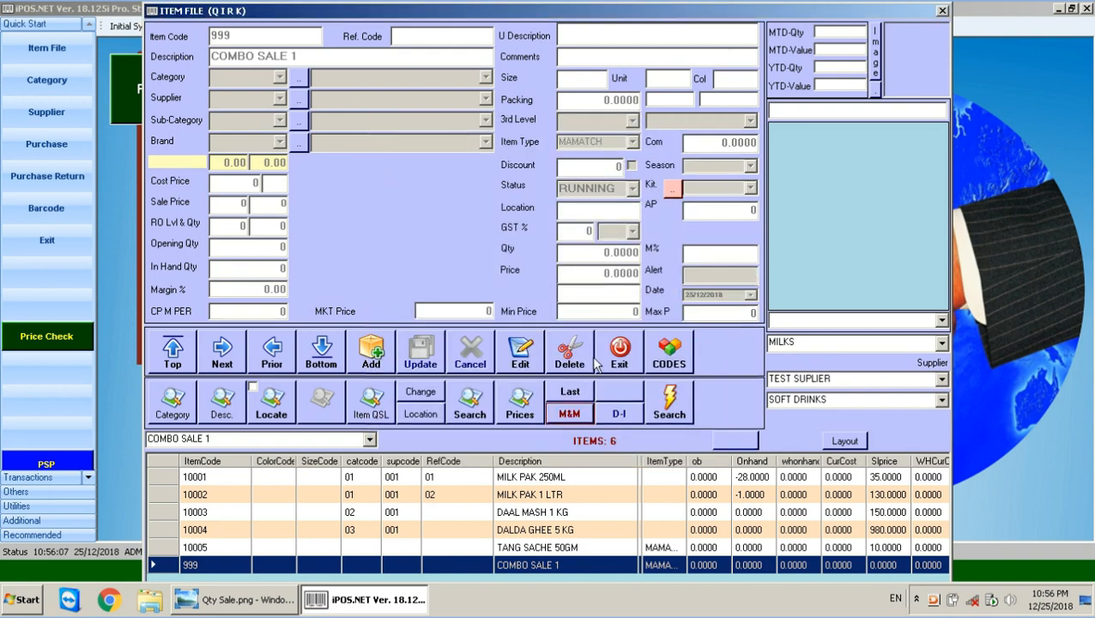
{"action": "left_click", "coordinate": [619, 354]}
Log into Point Of Sale with the POS user's password and enter item code 999.
{"action": "left_click", "coordinate": [173, 64]}
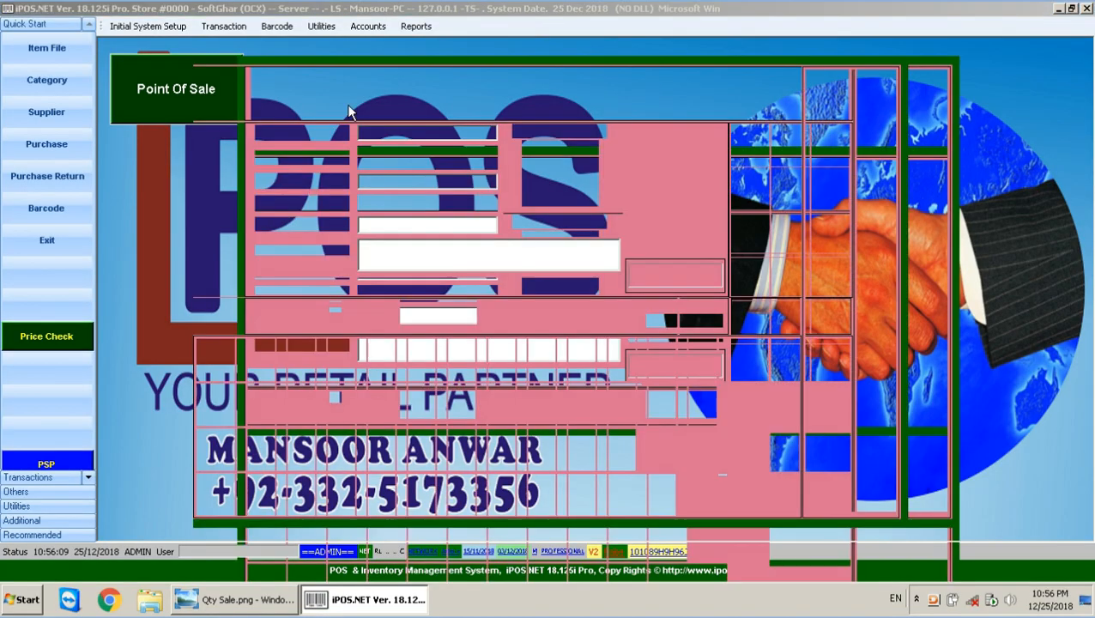
{"action": "left_click", "coordinate": [844, 99]}
{"action": "type", "text": "pos"}
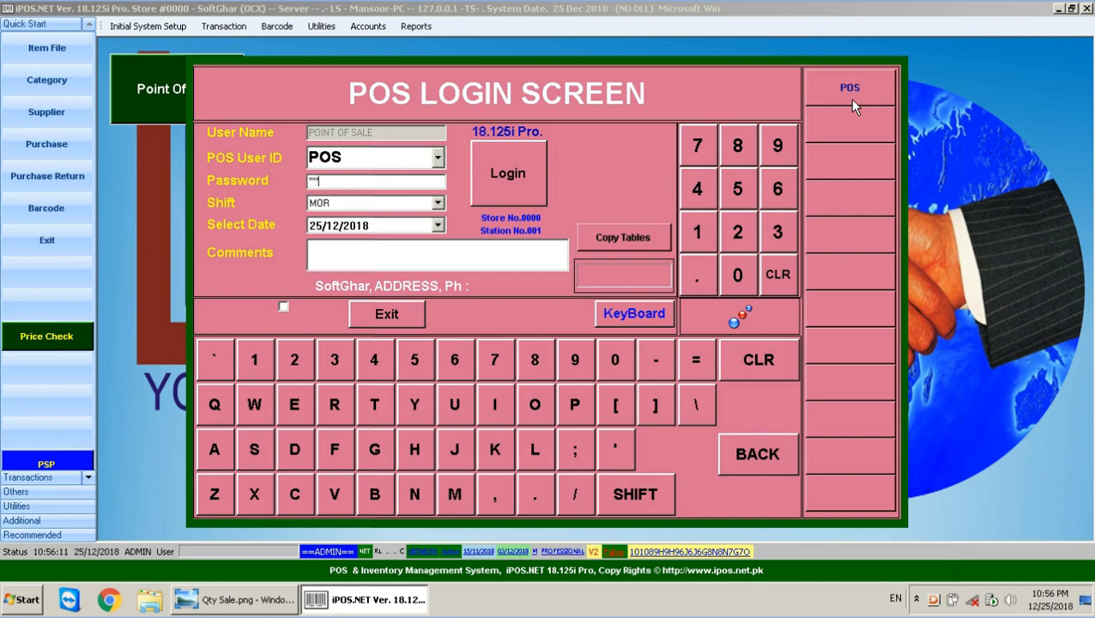
{"action": "key", "text": "Return"}
{"action": "key", "text": "Return"}
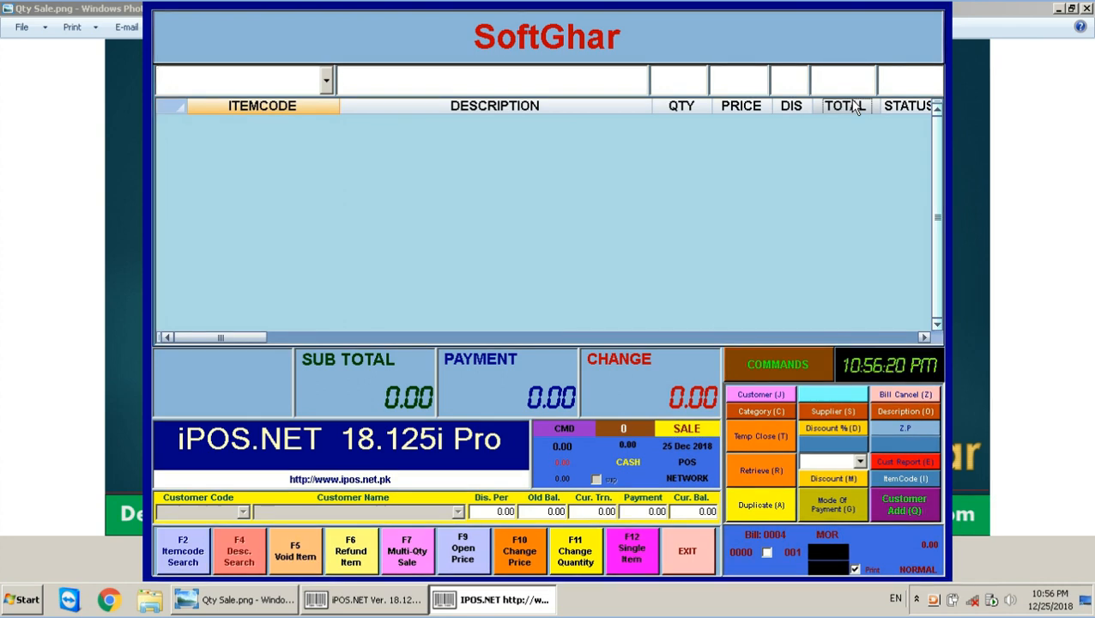
{"action": "type", "text": "999"}
{"action": "key", "text": "Return"}
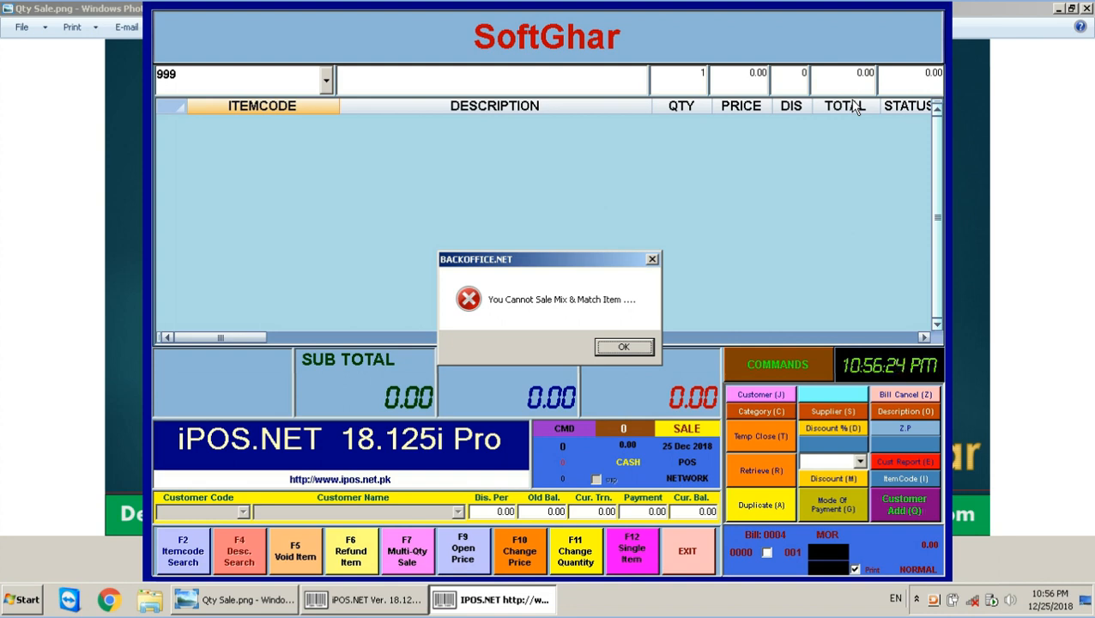
Dismiss the error, pick COMBO SALE 1 via F4 search, and clear it after it's refused again.
{"action": "key", "text": "Return"}
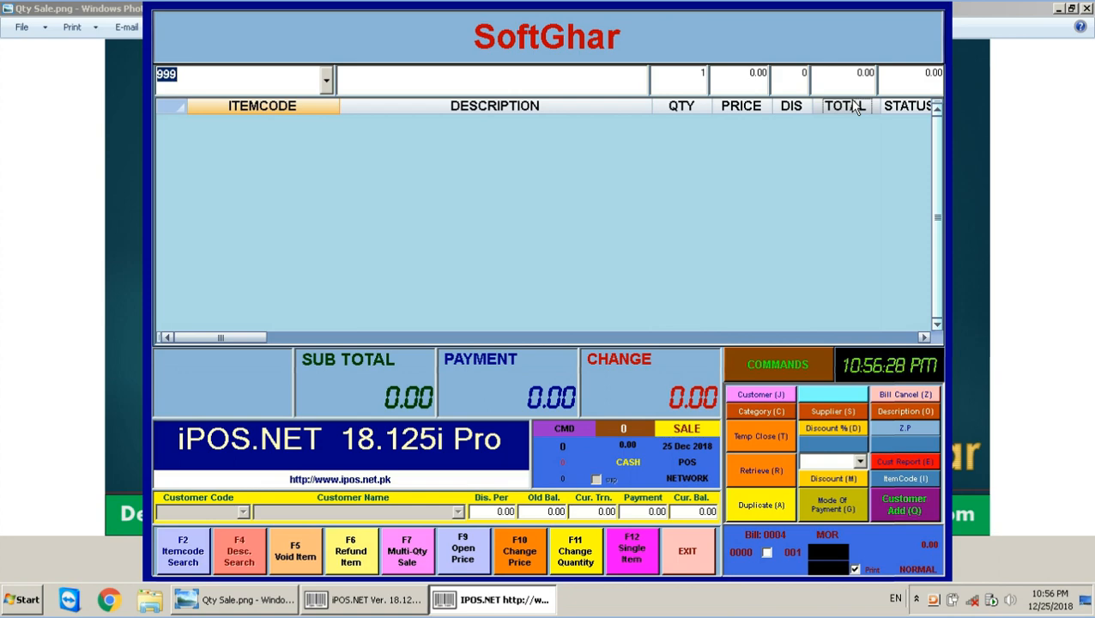
{"action": "key", "text": "BackSpace"}
{"action": "key", "text": "F4"}
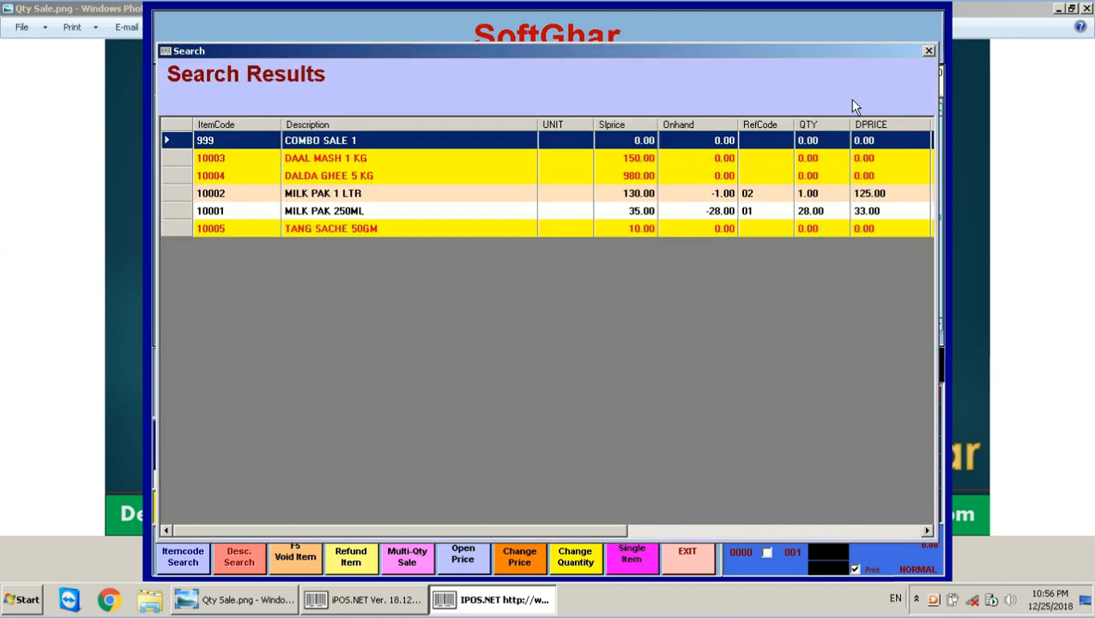
{"action": "key", "text": "Down"}
{"action": "key", "text": "Down"}
{"action": "key", "text": "Down"}
{"action": "key", "text": "Down"}
{"action": "key", "text": "Up"}
{"action": "key", "text": "Up"}
{"action": "key", "text": "Up"}
{"action": "key", "text": "Up"}
{"action": "key", "text": "Return"}
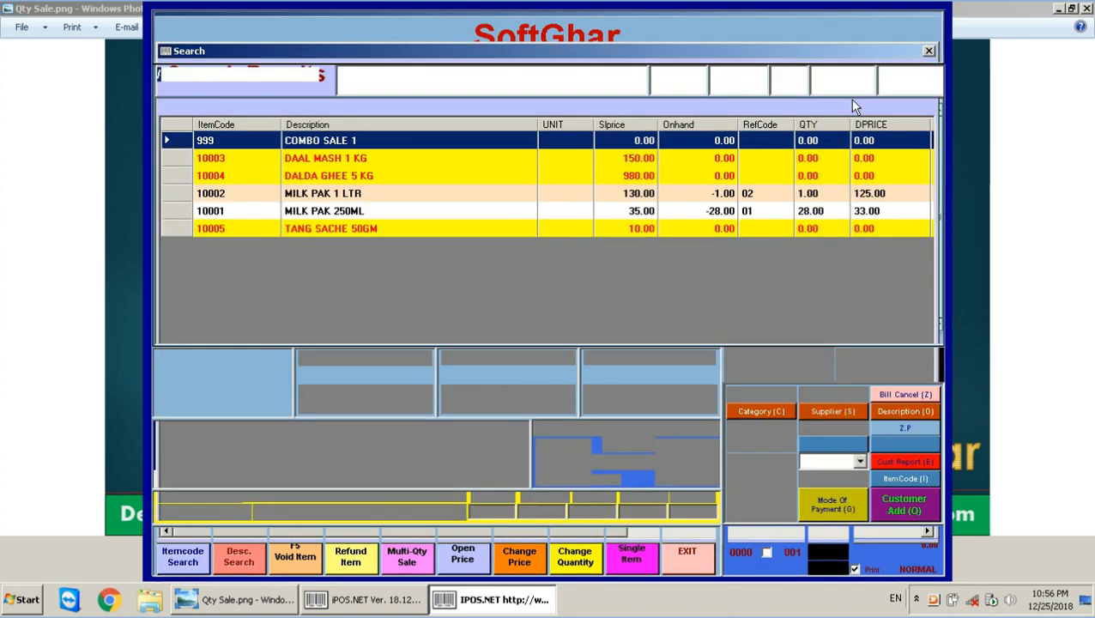
{"action": "key", "text": "Return"}
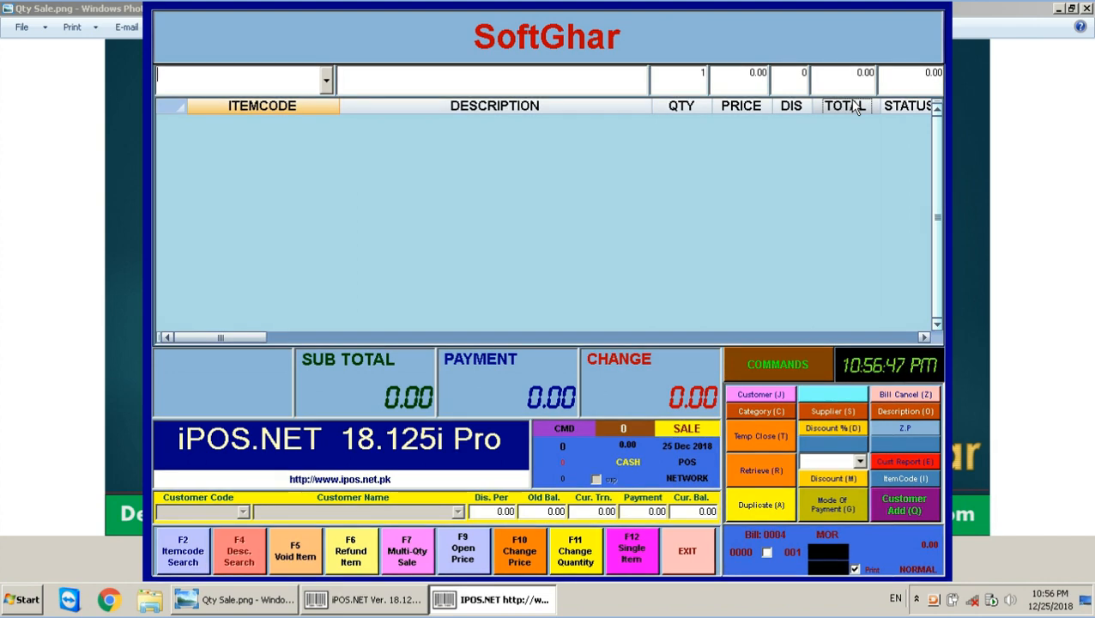
Add COMBO SALE 1 at quantity 1 to the sale from the mix-and-match window.
{"action": "key", "text": "alt+m"}
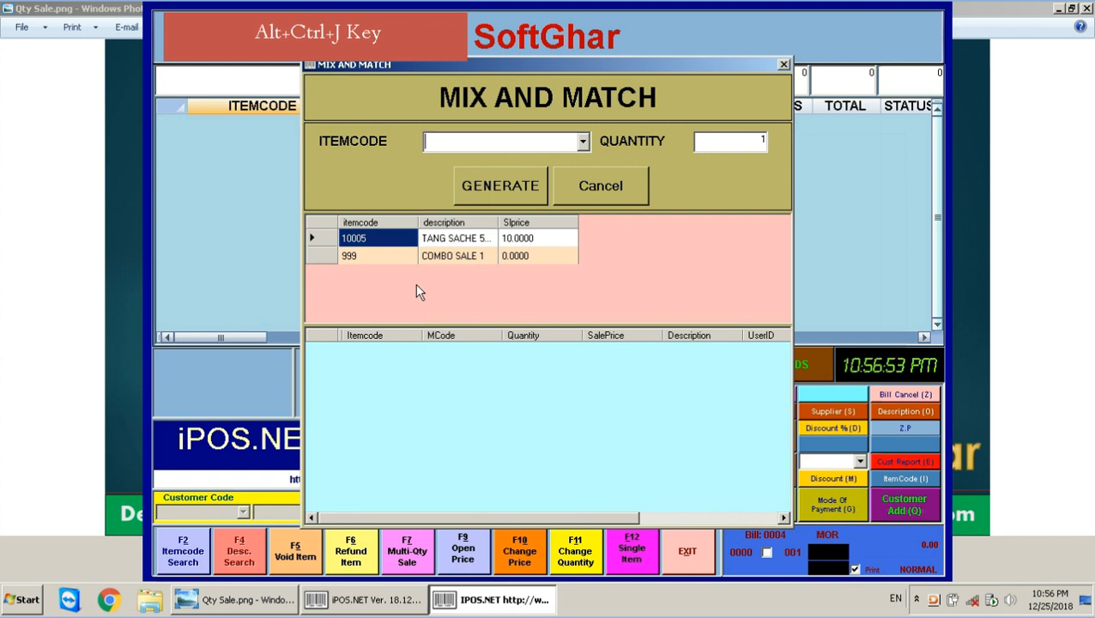
{"action": "left_click", "coordinate": [364, 257]}
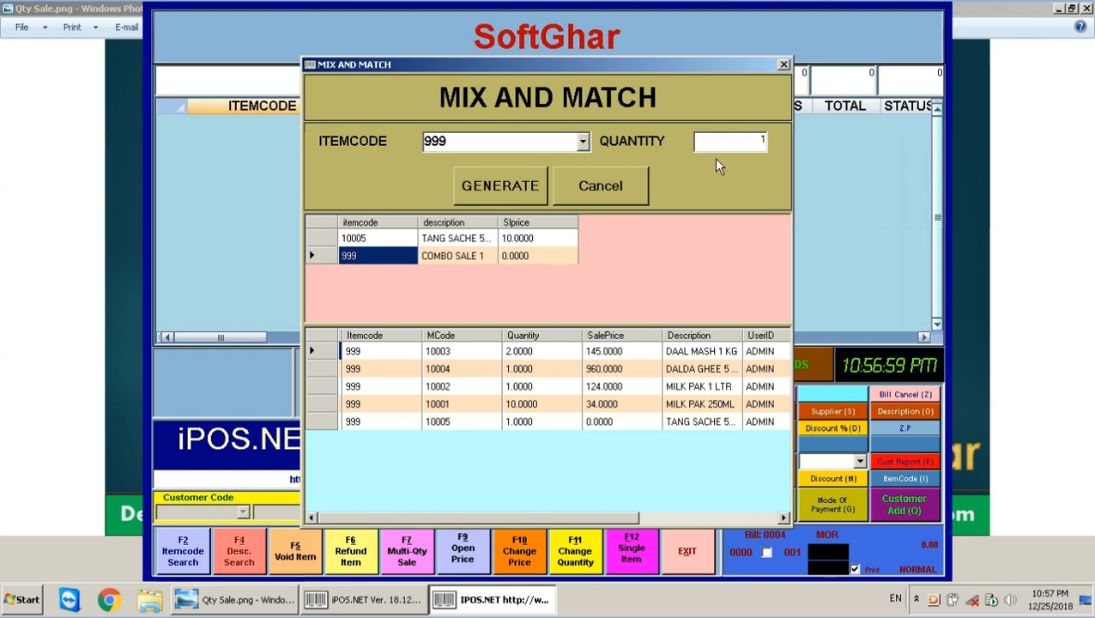
{"action": "left_click", "coordinate": [740, 142]}
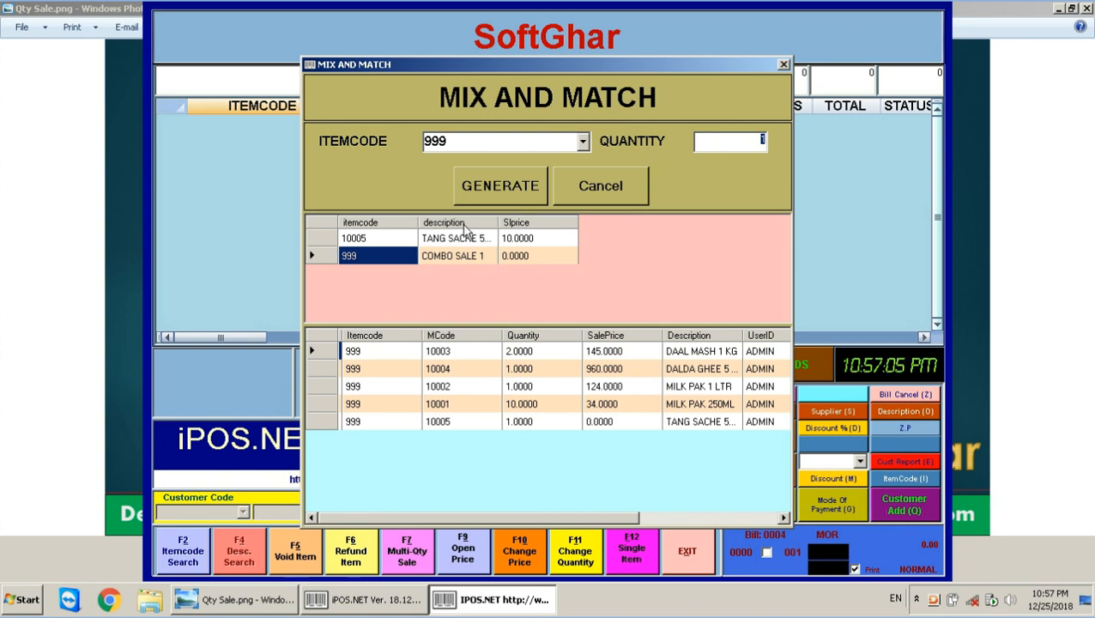
{"action": "left_click", "coordinate": [495, 196]}
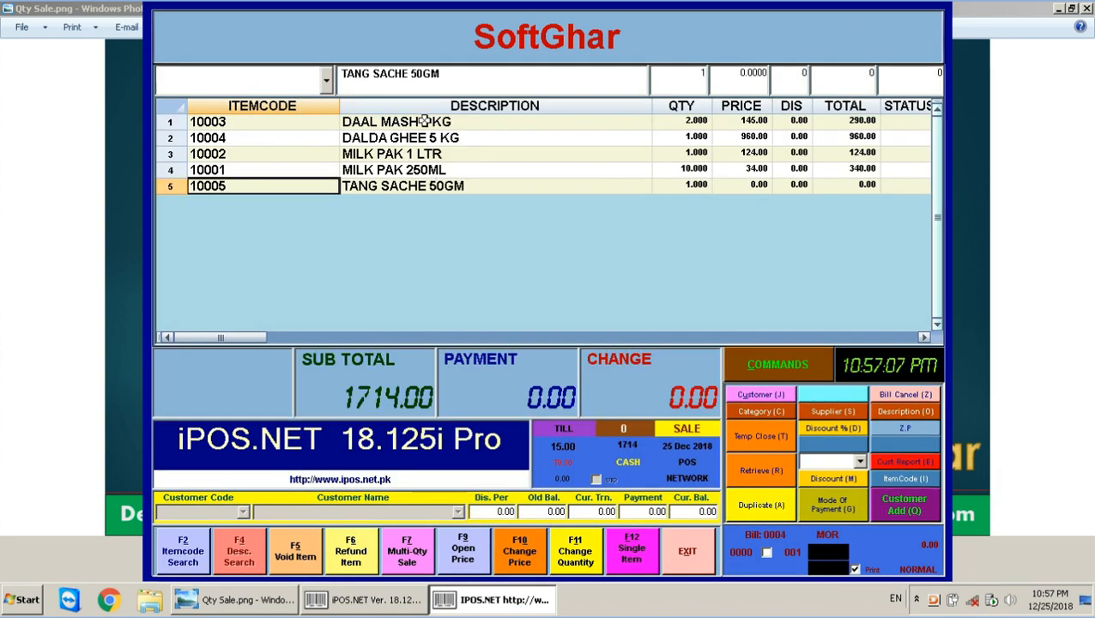
Review the combo lines' prices and discounts: DAAL MASH, DALDA GHEE, MILK PAK and TANG SACHE.
{"action": "left_click", "coordinate": [423, 121]}
{"action": "left_click", "coordinate": [719, 125]}
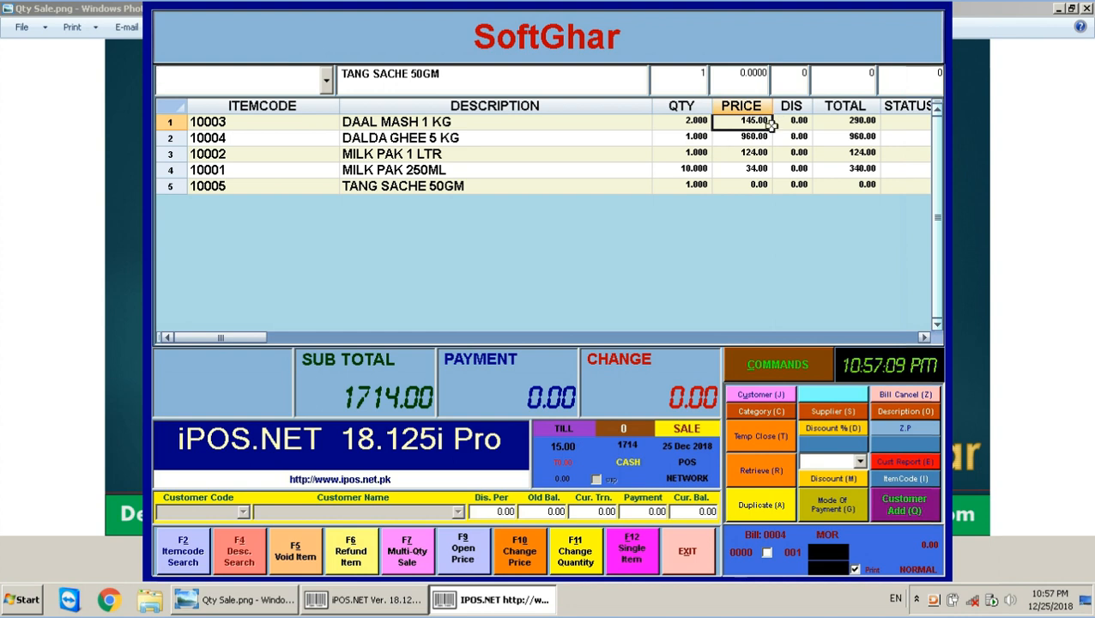
{"action": "left_click", "coordinate": [746, 136]}
{"action": "left_click", "coordinate": [429, 152]}
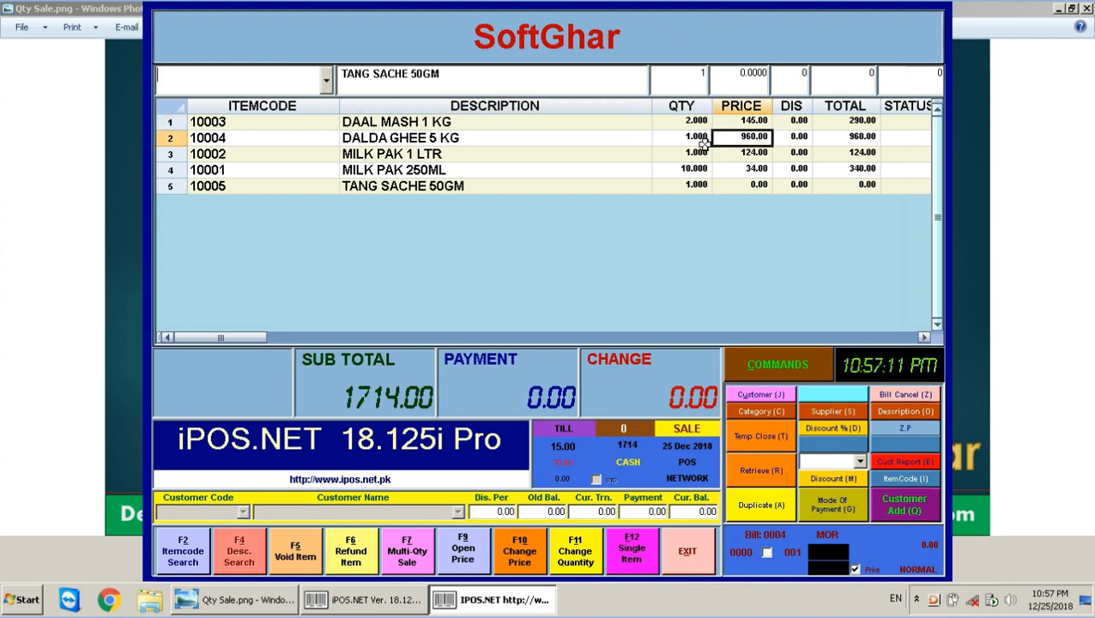
{"action": "left_click", "coordinate": [731, 157]}
{"action": "left_click", "coordinate": [373, 164]}
{"action": "left_click", "coordinate": [781, 167]}
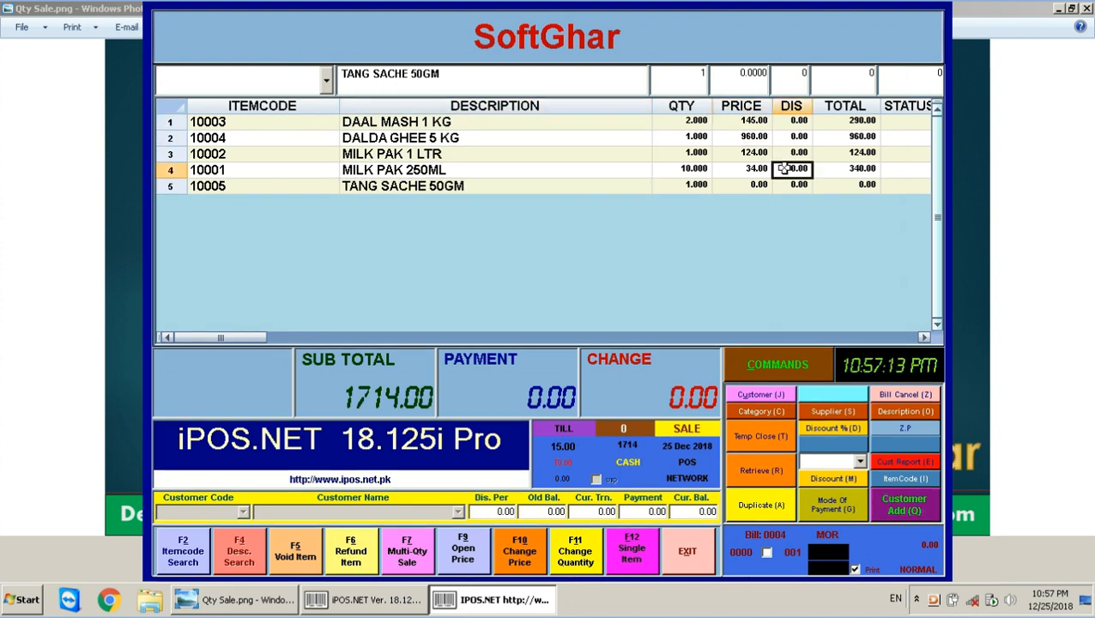
{"action": "left_click", "coordinate": [406, 172]}
{"action": "left_click", "coordinate": [422, 185]}
Pay the 1714.00 bill with 2000 cash and bring up the receipt showing 286.00 change.
{"action": "key", "text": "Return"}
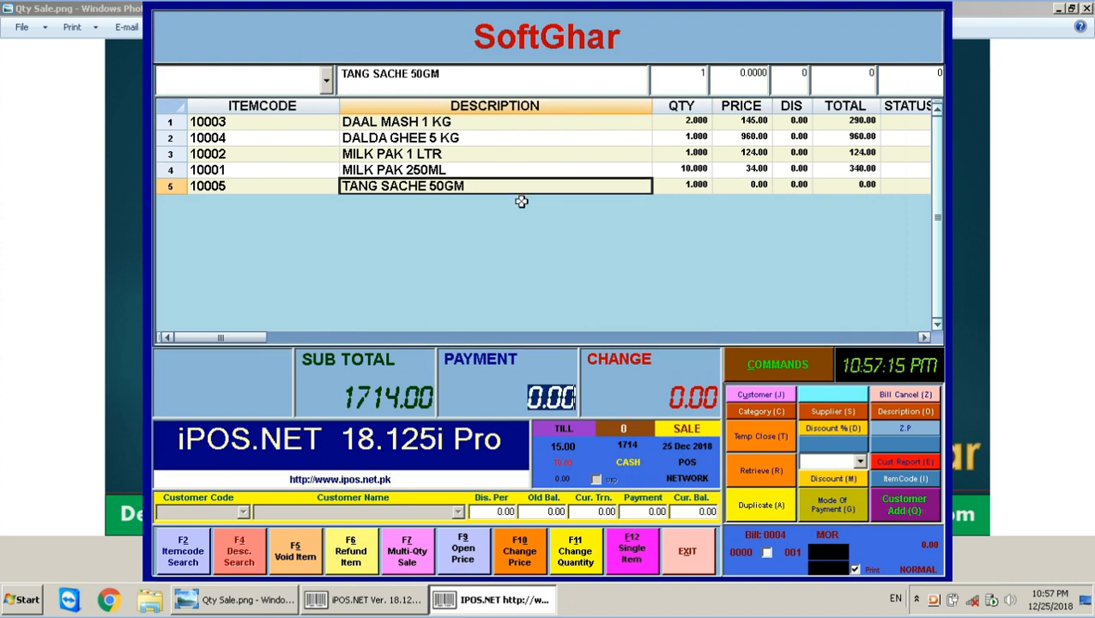
{"action": "type", "text": "1"}
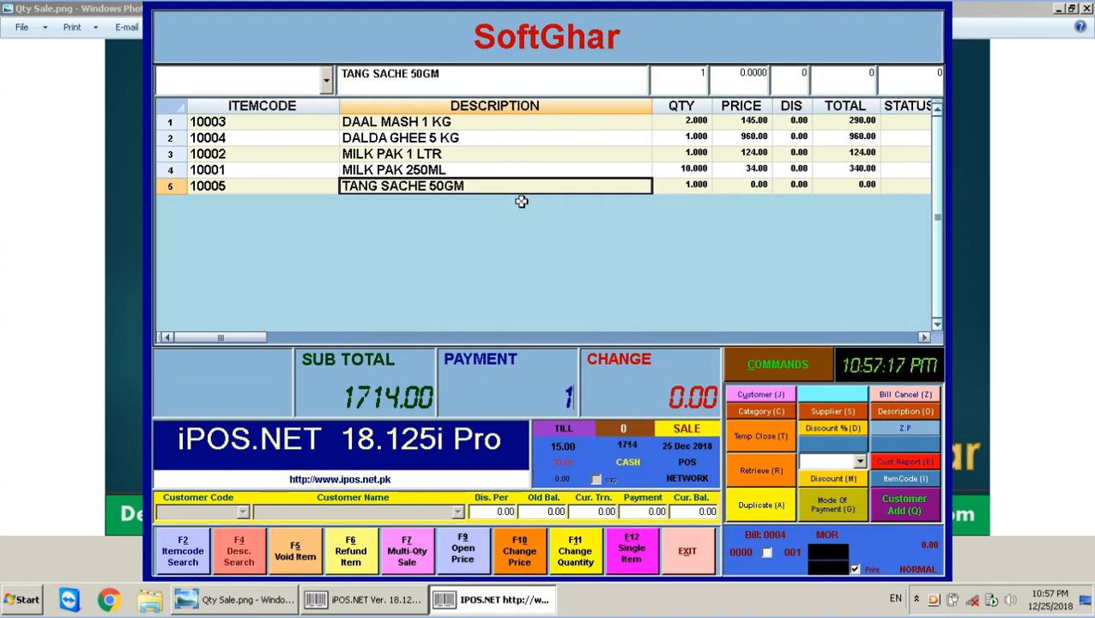
{"action": "type", "text": "2000"}
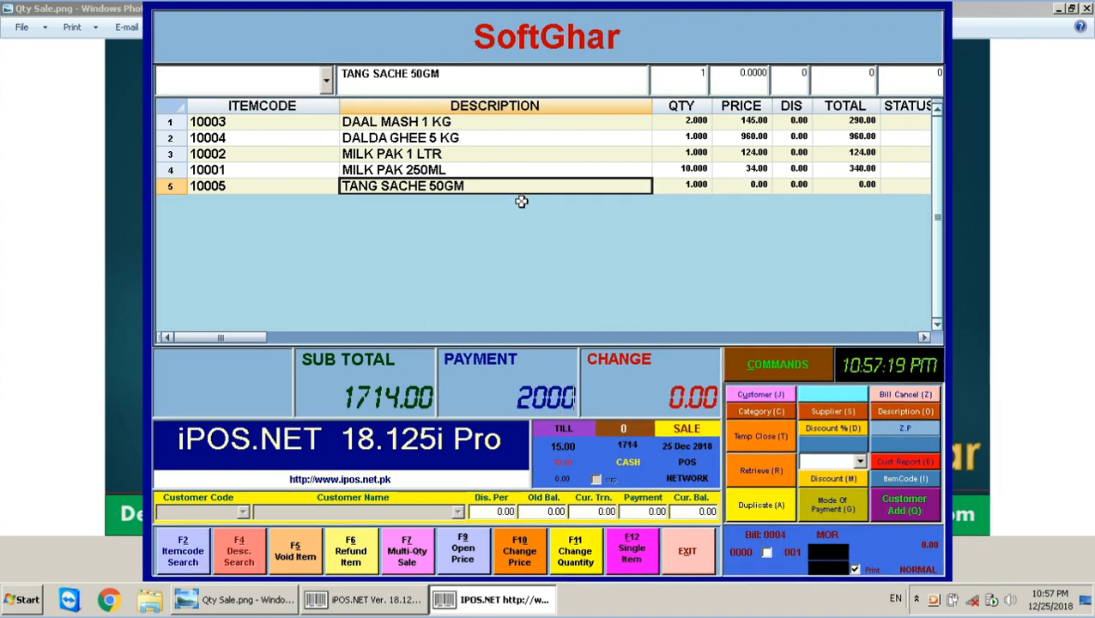
{"action": "key", "text": "Return"}
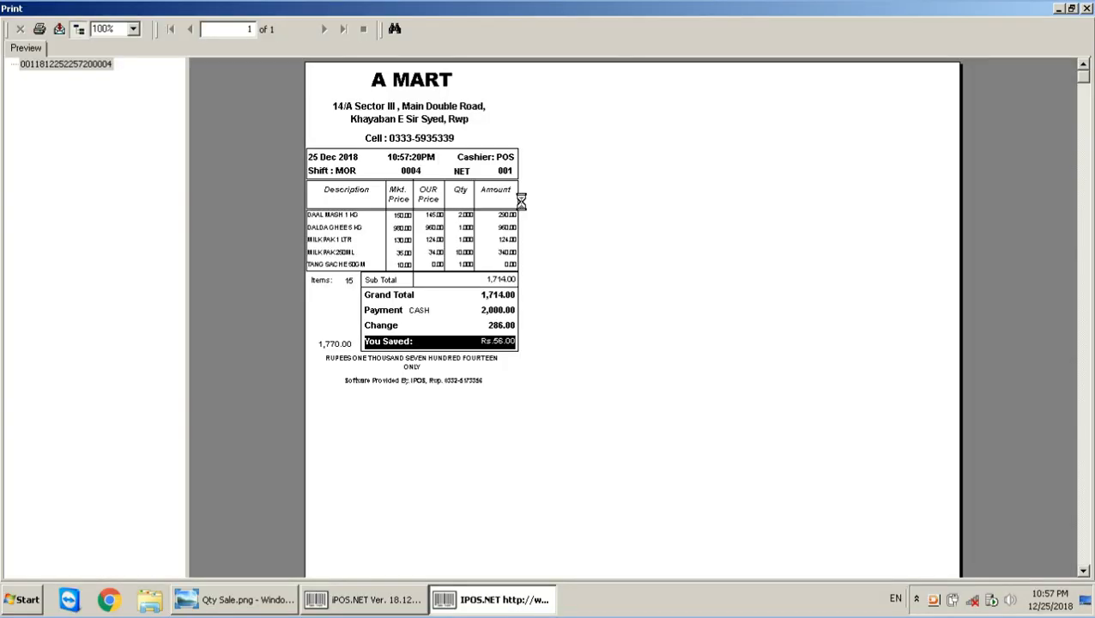
Check the receipt's 1,770.00 market total, 1,714.00 sub total and Rs.56.00 savings, then close it.
{"action": "left_click", "coordinate": [402, 227]}
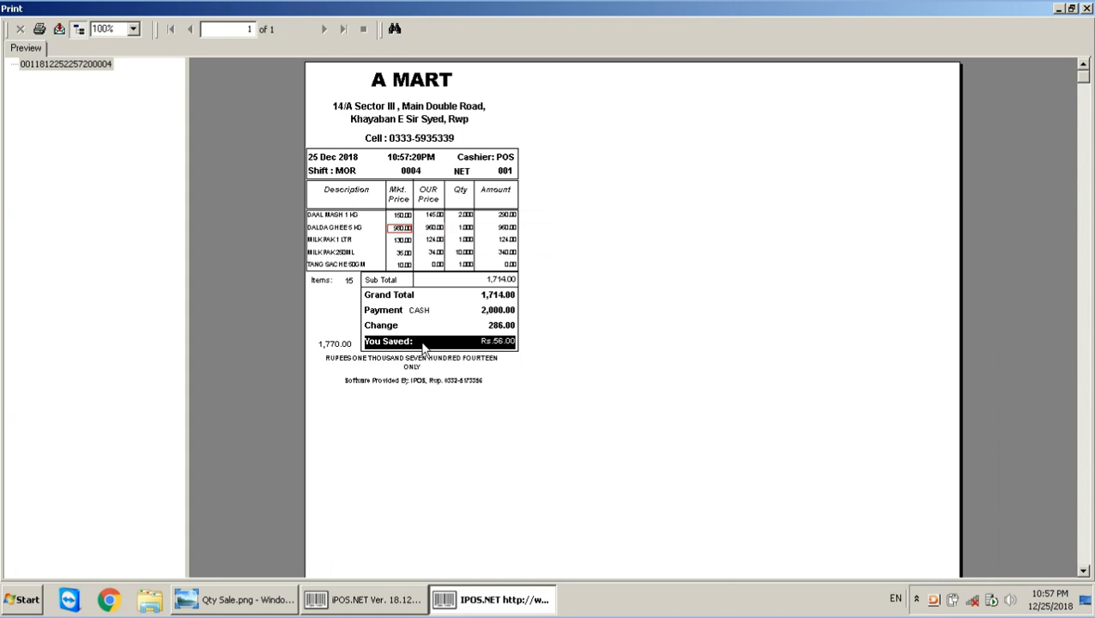
{"action": "left_click", "coordinate": [506, 341]}
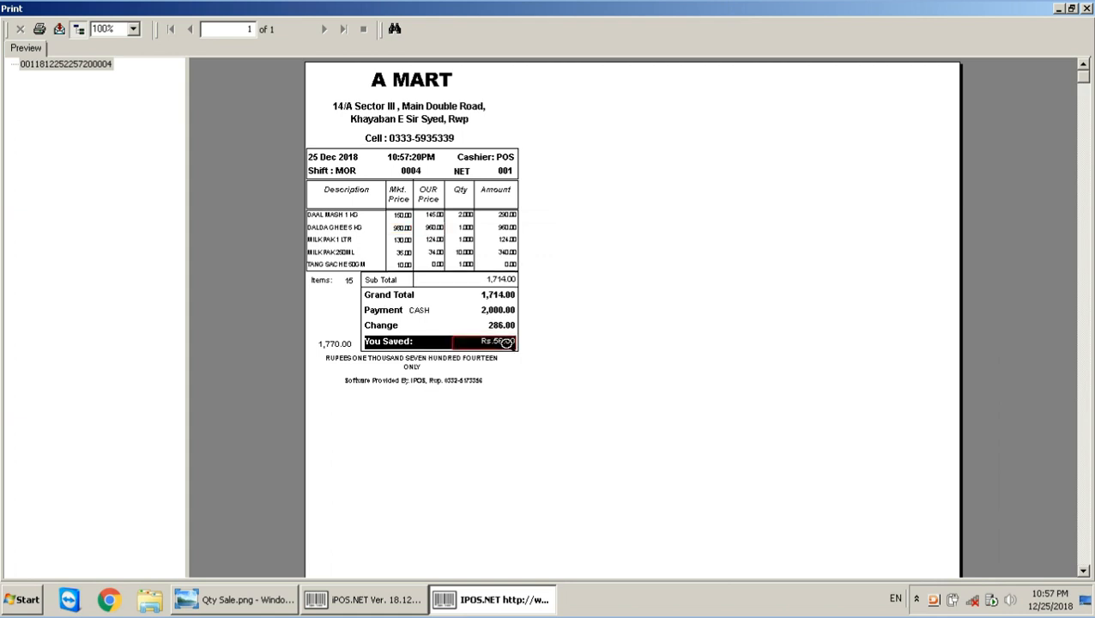
{"action": "left_click", "coordinate": [334, 345]}
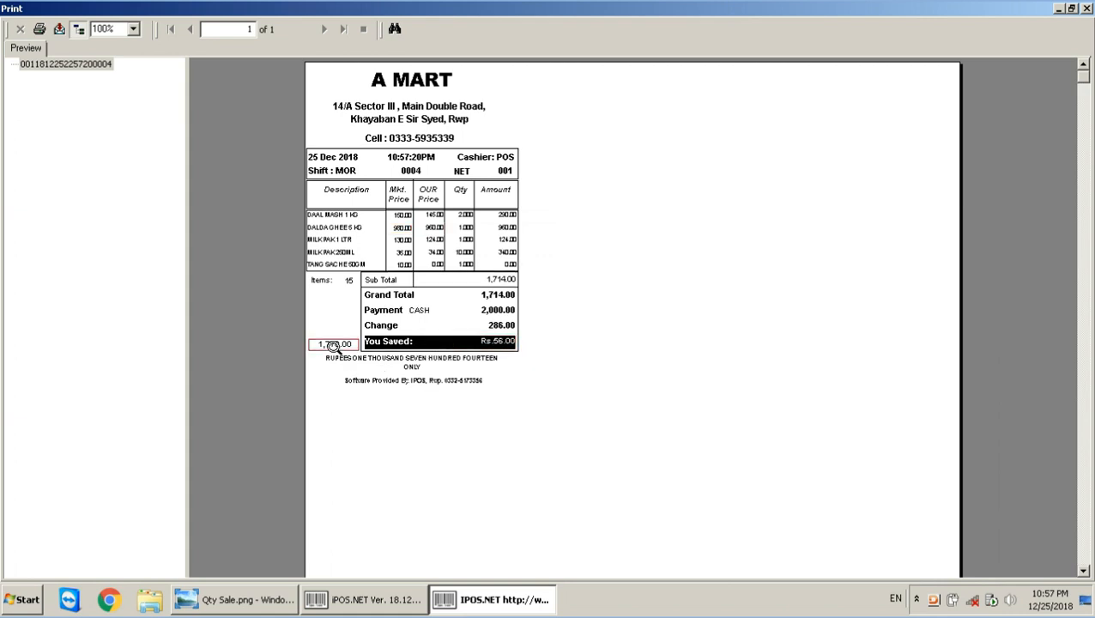
{"action": "left_click", "coordinate": [501, 278]}
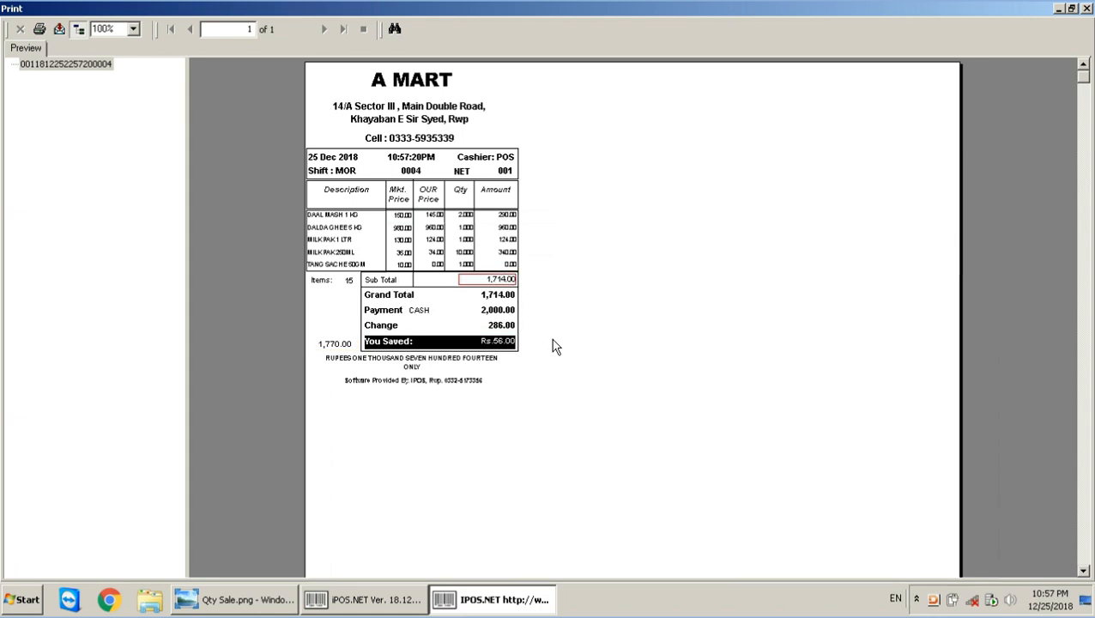
{"action": "left_click", "coordinate": [339, 344]}
{"action": "left_click", "coordinate": [502, 279]}
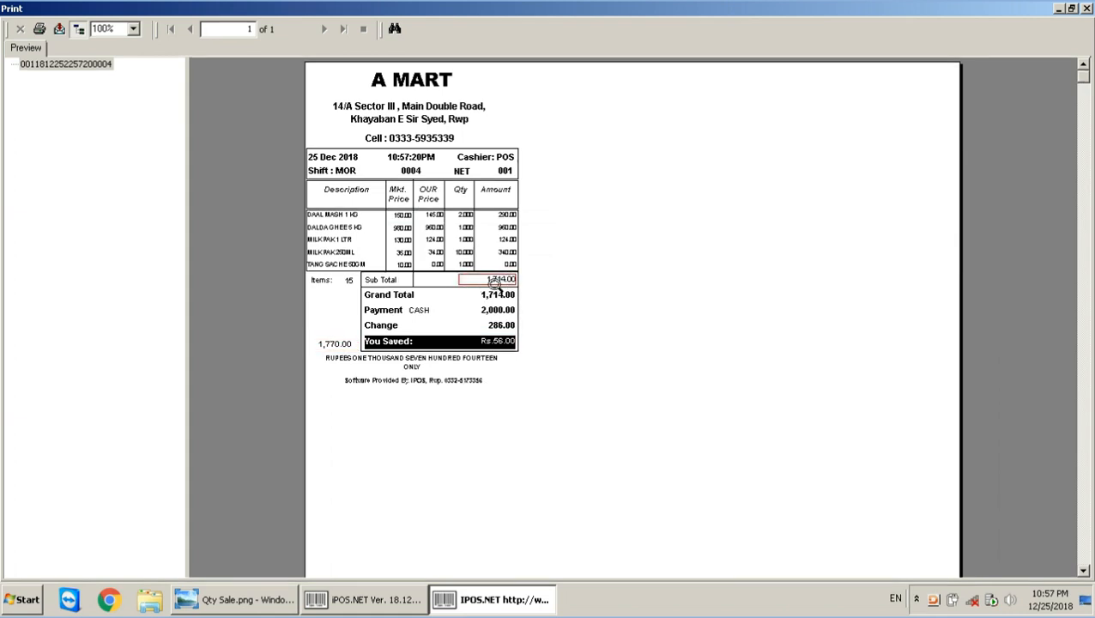
{"action": "left_click", "coordinate": [515, 344]}
{"action": "key", "text": "Escape"}
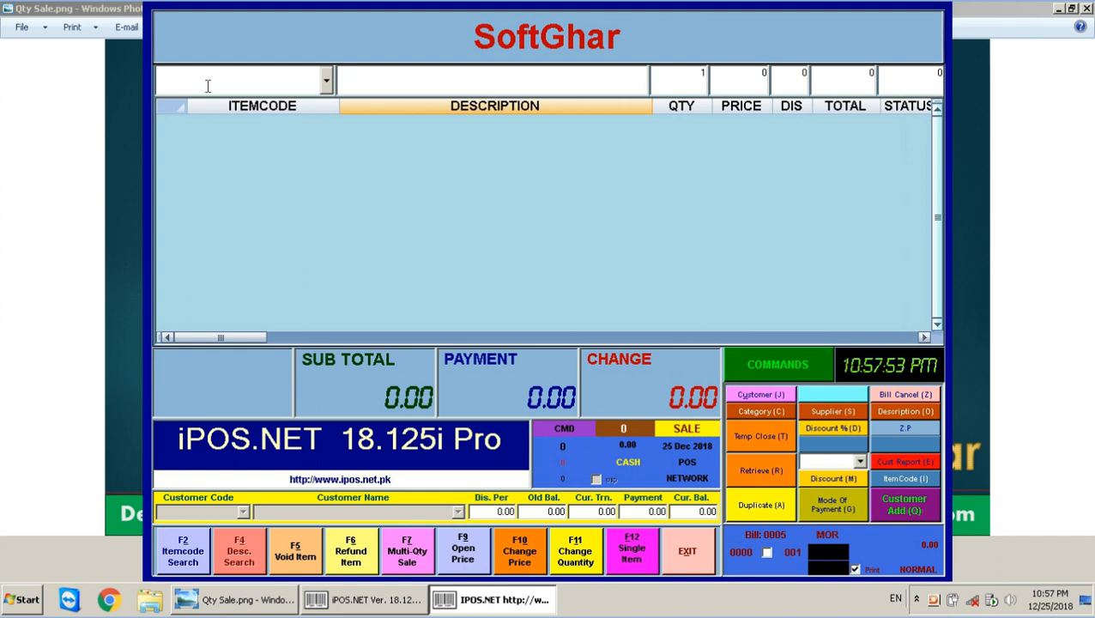
Recall the five-item #999 combo into the new bill.
{"action": "type", "text": "#"}
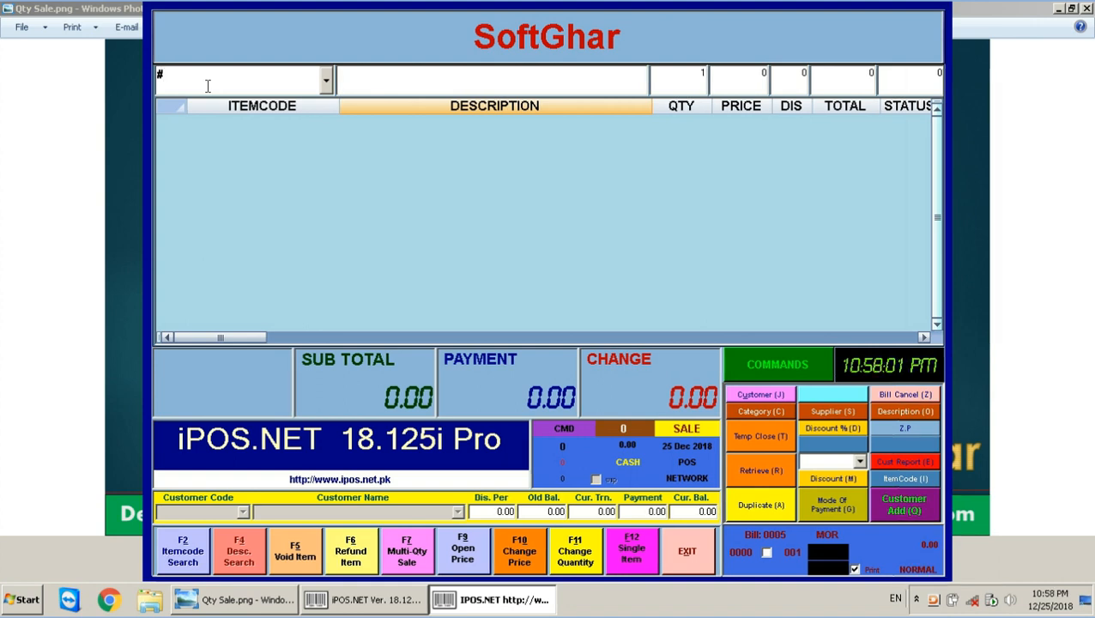
{"action": "type", "text": "999"}
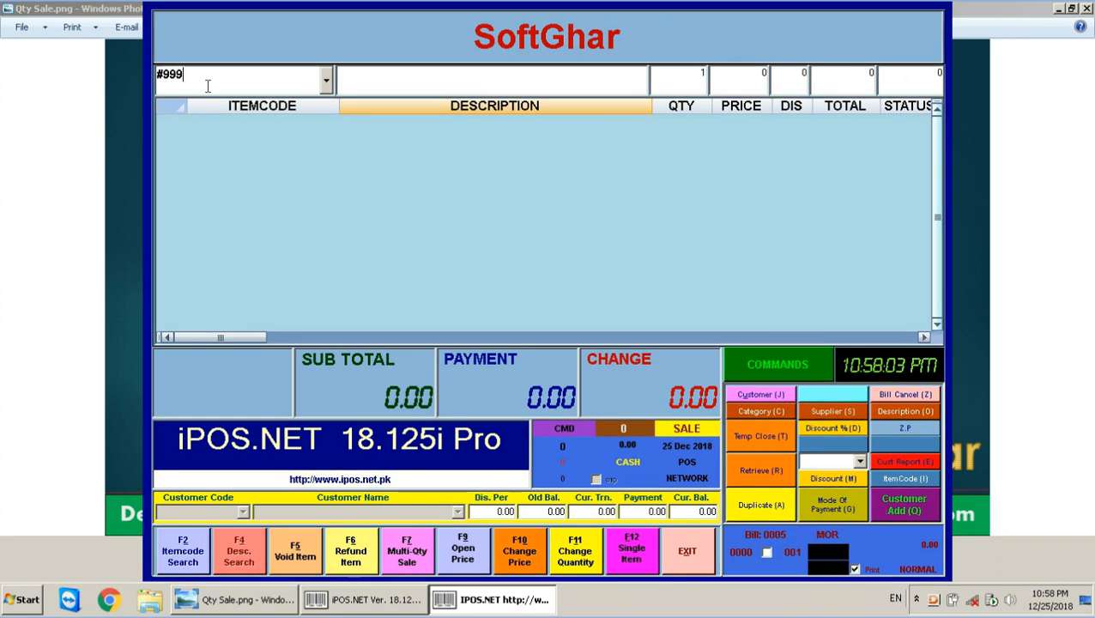
{"action": "key", "text": "Return"}
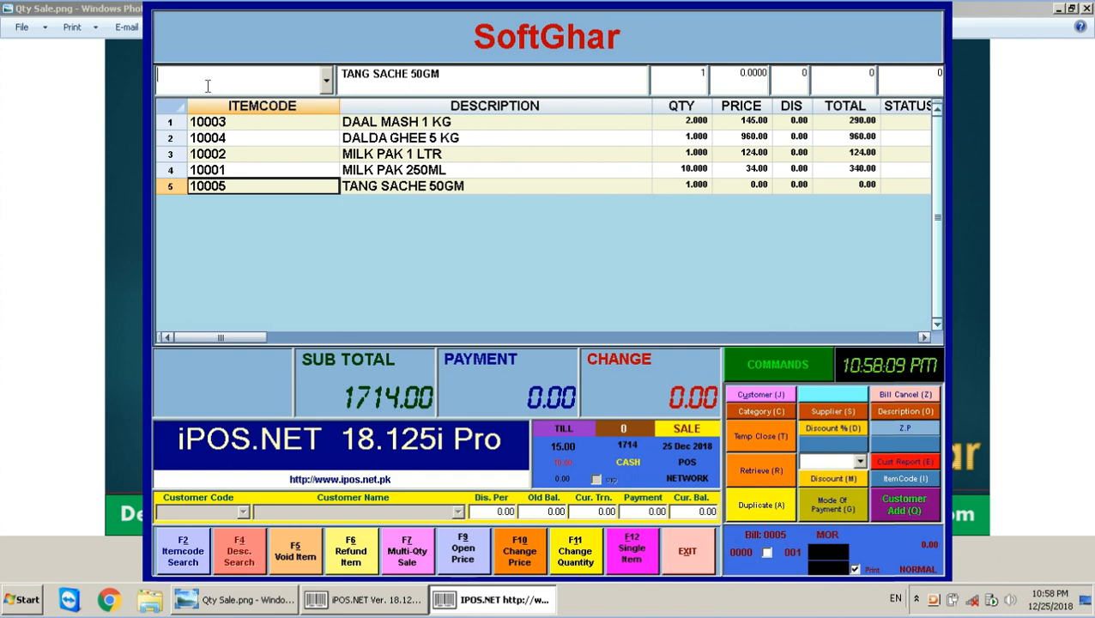
Settle the 1714.00 bill with 2000 cash, print the receipt and close the preview.
{"action": "key", "text": "Return"}
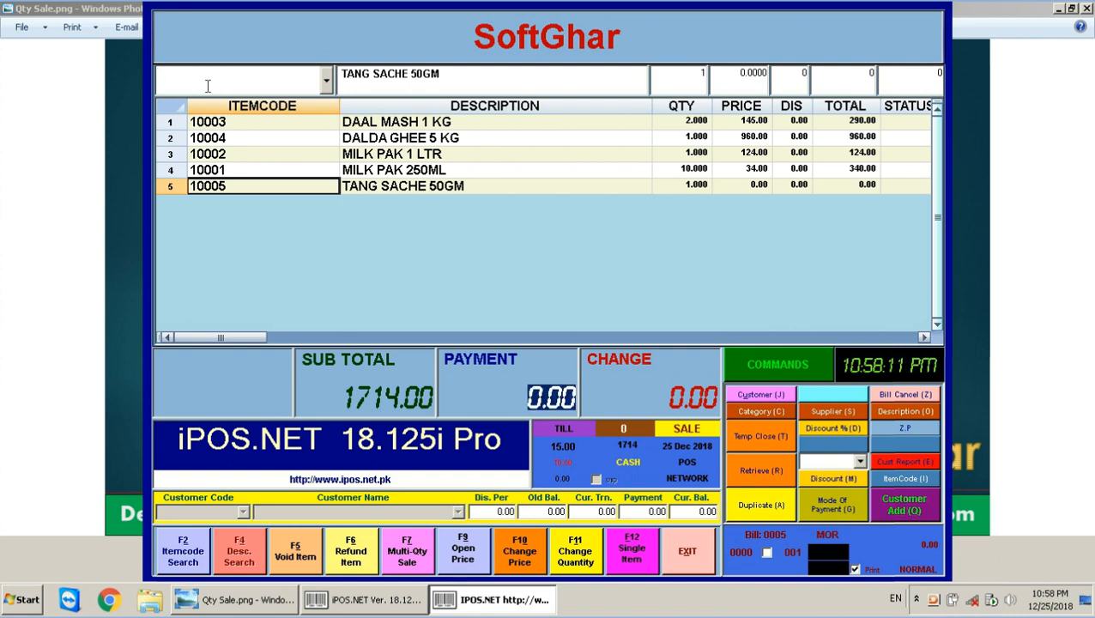
{"action": "type", "text": "2000"}
{"action": "key", "text": "Return"}
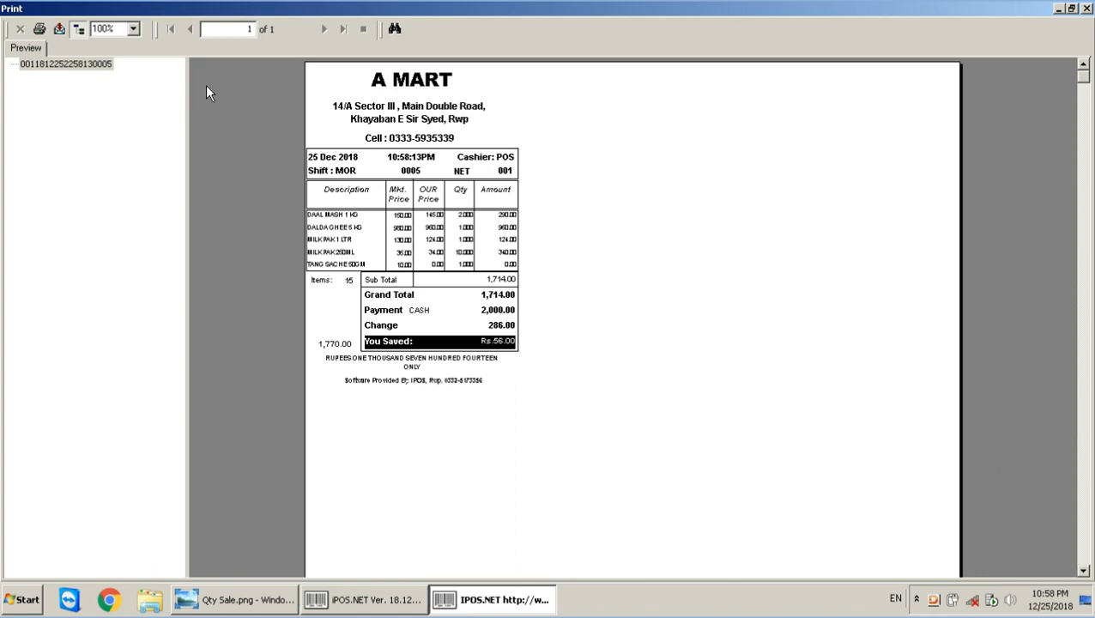
{"action": "left_click", "coordinate": [1086, 8]}
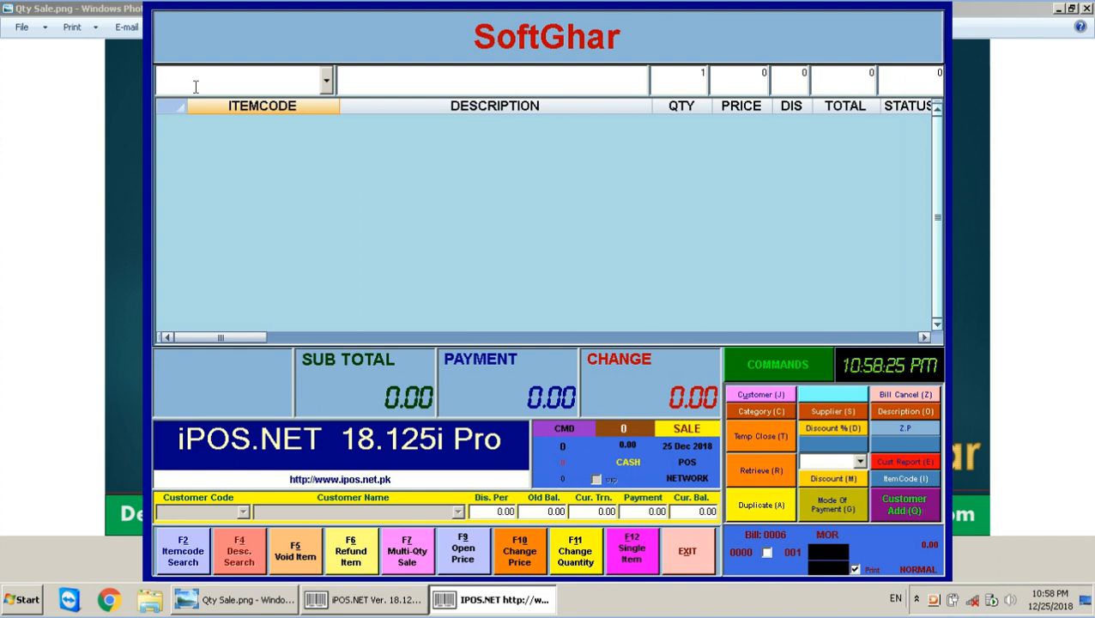
Enter #999 in the Itemcode box and switch the till to REFUND mode with F6 Refund Item.
{"action": "right_click", "coordinate": [196, 86]}
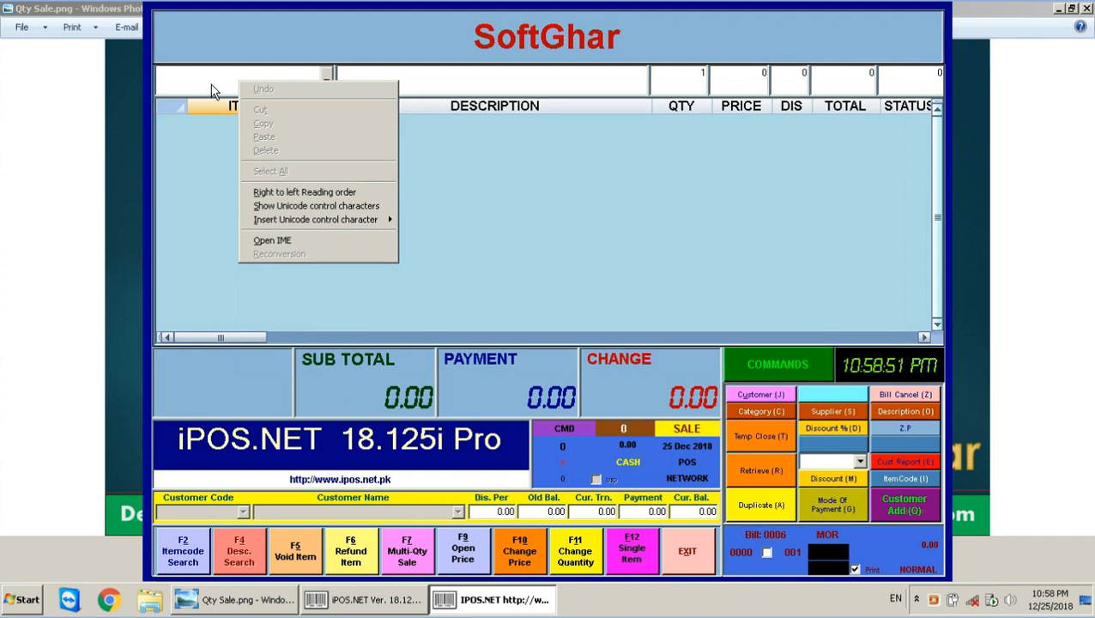
{"action": "left_click", "coordinate": [210, 81]}
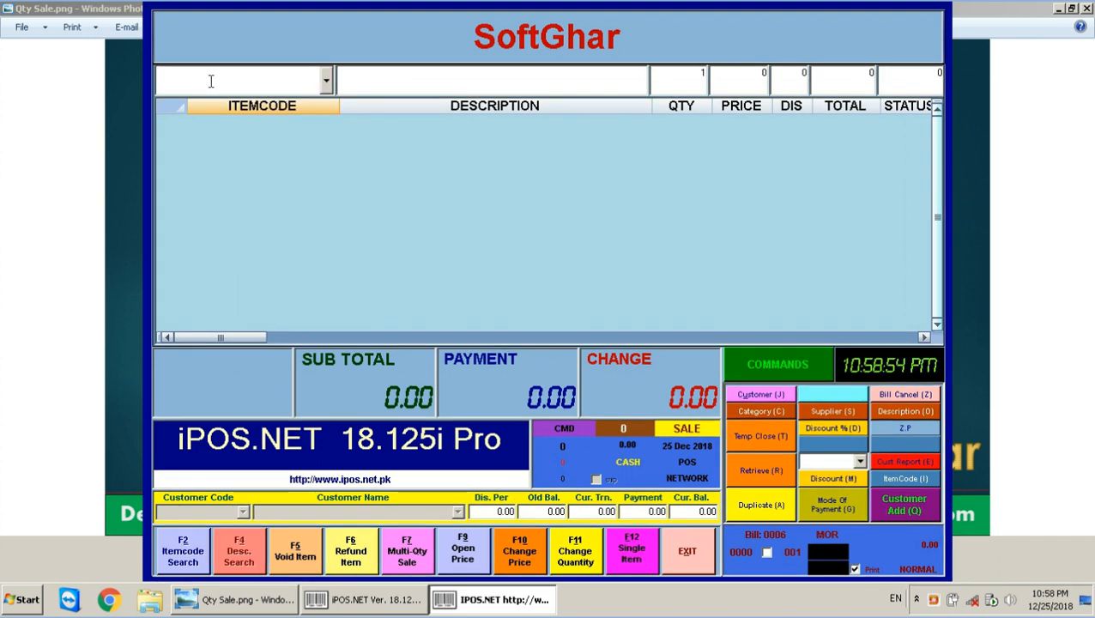
{"action": "type", "text": "#"}
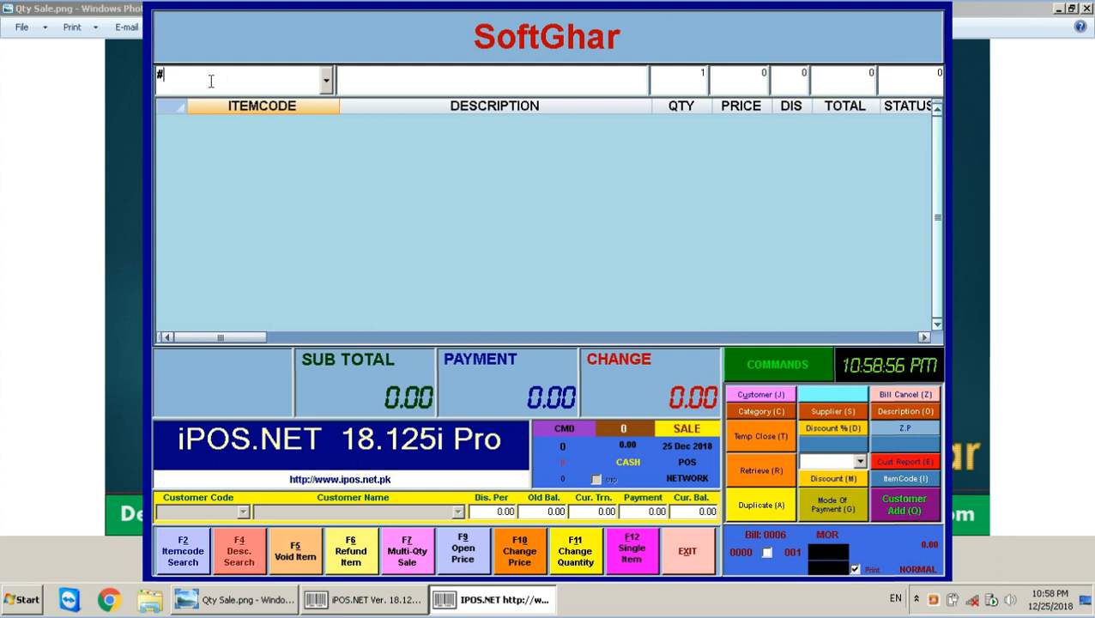
{"action": "type", "text": "999"}
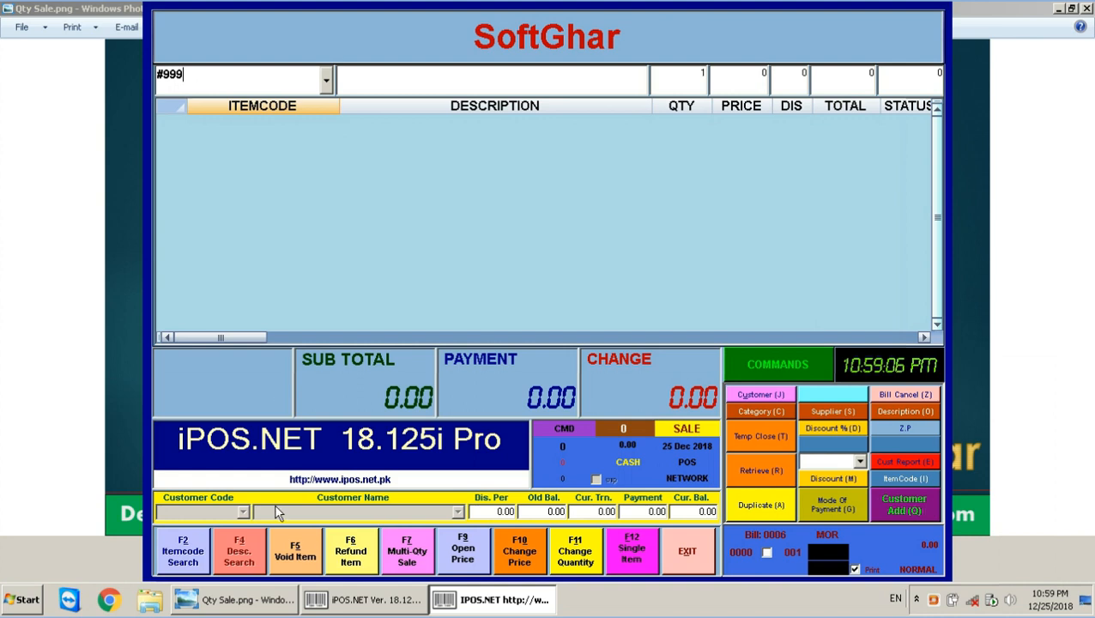
{"action": "left_click", "coordinate": [353, 552]}
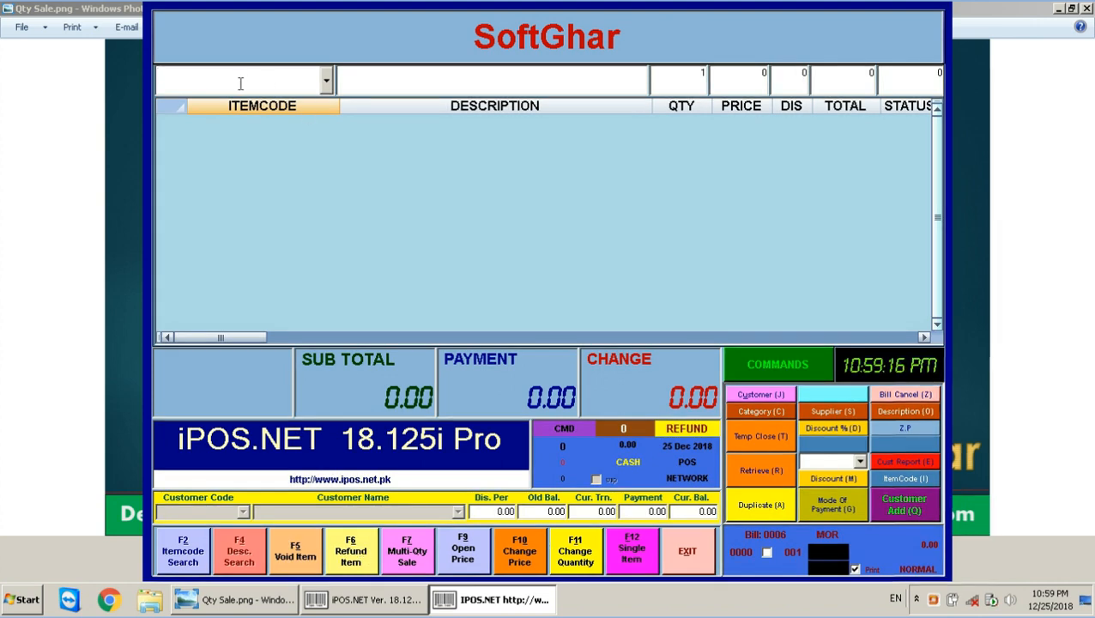
Back in sale mode, recall #999 and cancel that bill with the supervisor password.
{"action": "type", "text": "#999"}
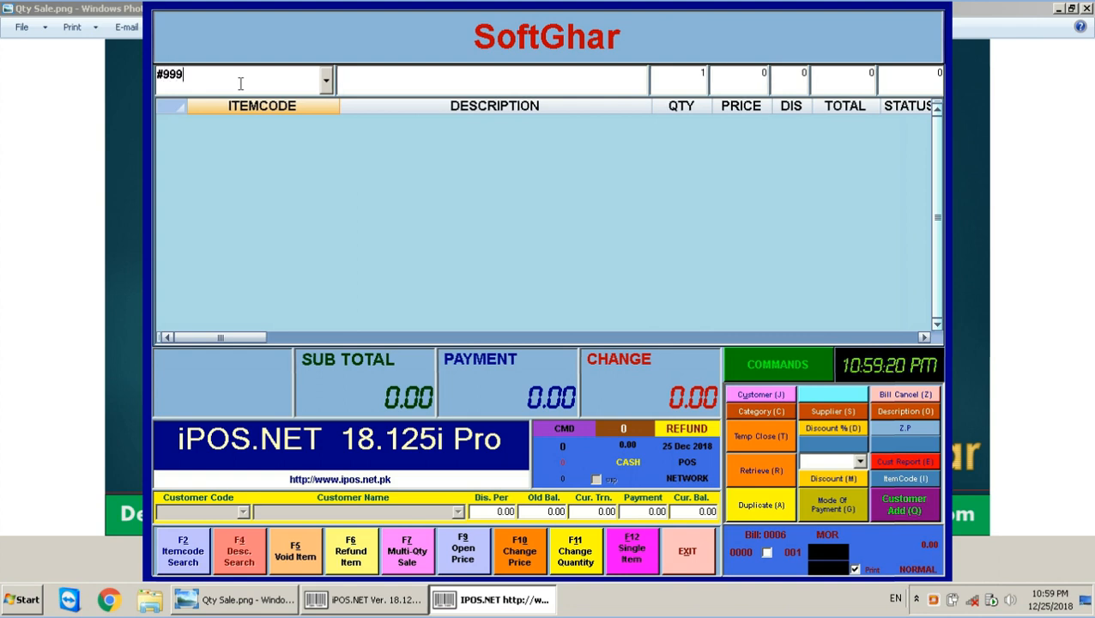
{"action": "key", "text": "F6"}
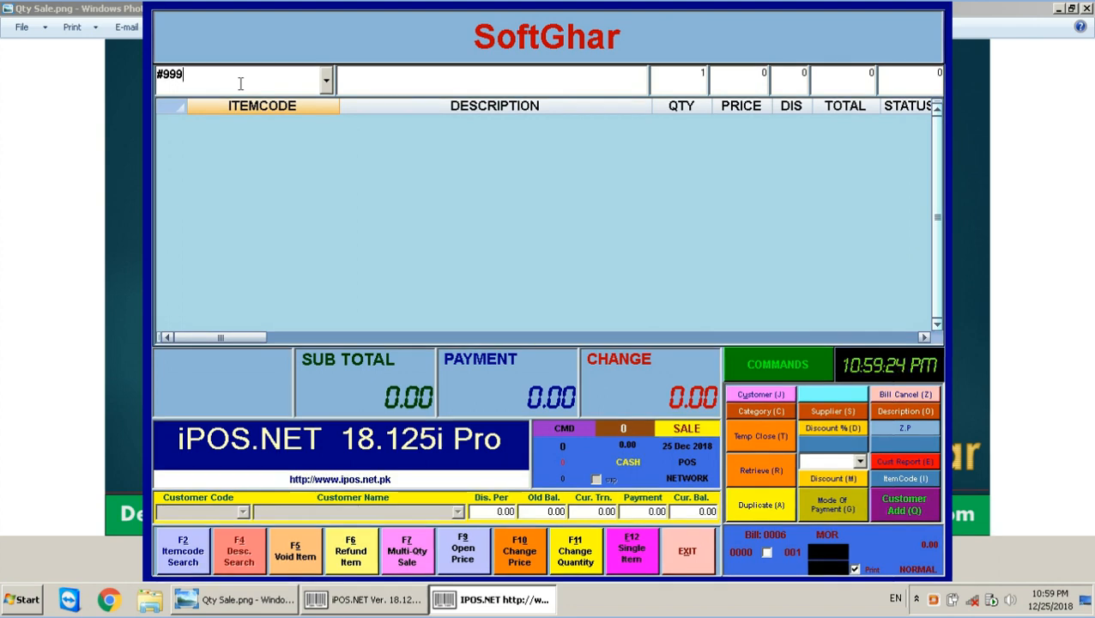
{"action": "key", "text": "Return"}
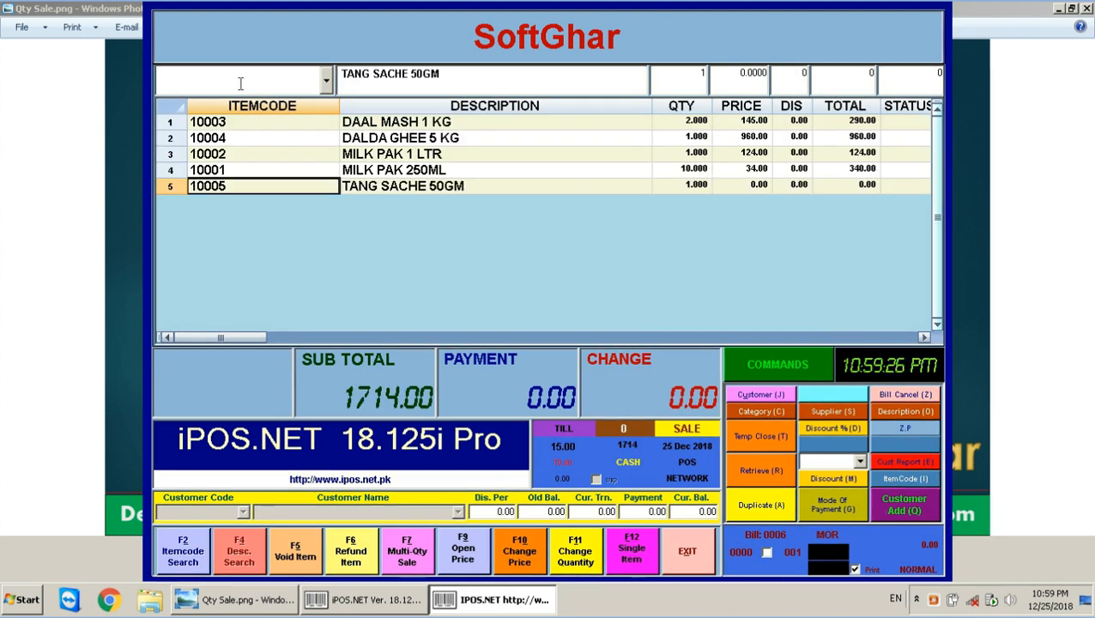
{"action": "key", "text": "ctrl+z"}
{"action": "type", "text": "*"}
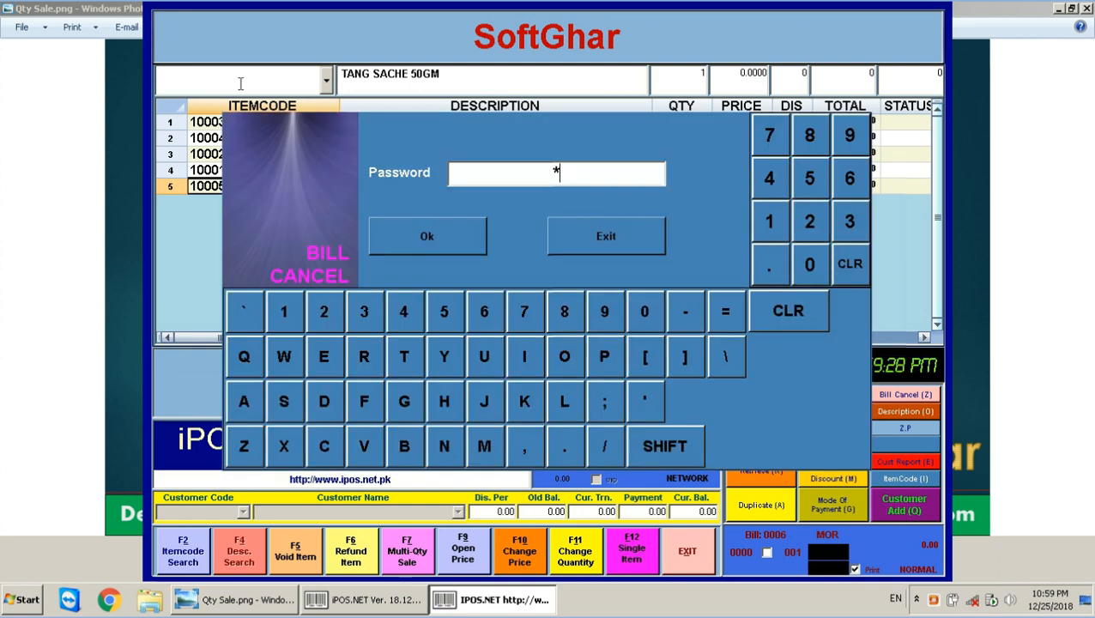
{"action": "key", "text": "Return"}
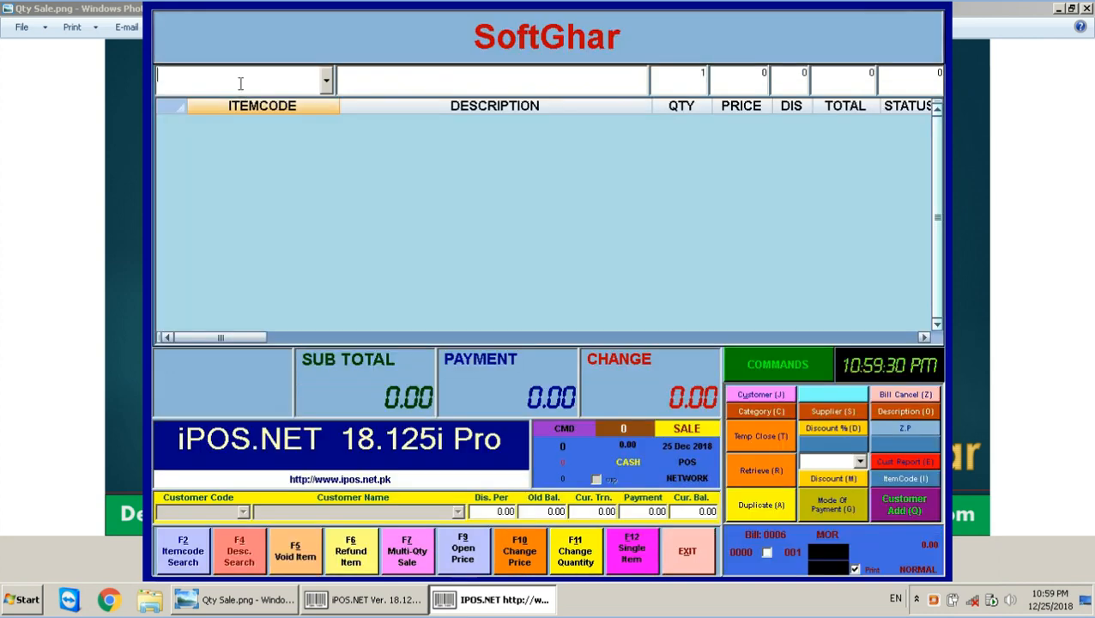
Load the #999 combo as refund lines in REFUND mode, totalling -1714.00.
{"action": "type", "text": "#"}
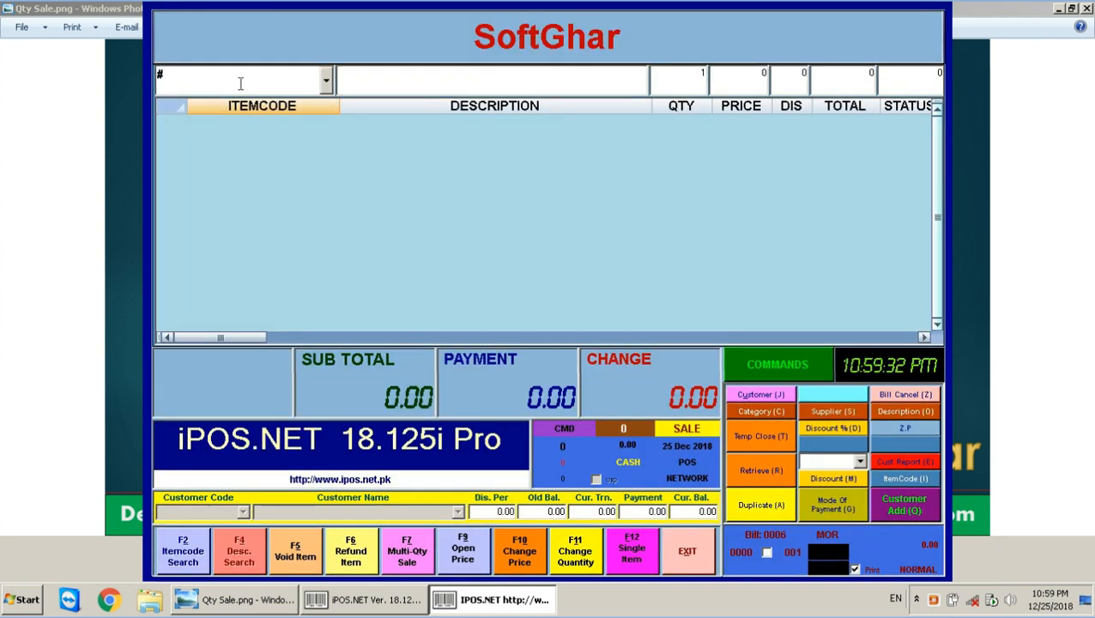
{"action": "type", "text": "999"}
{"action": "key", "text": "F6"}
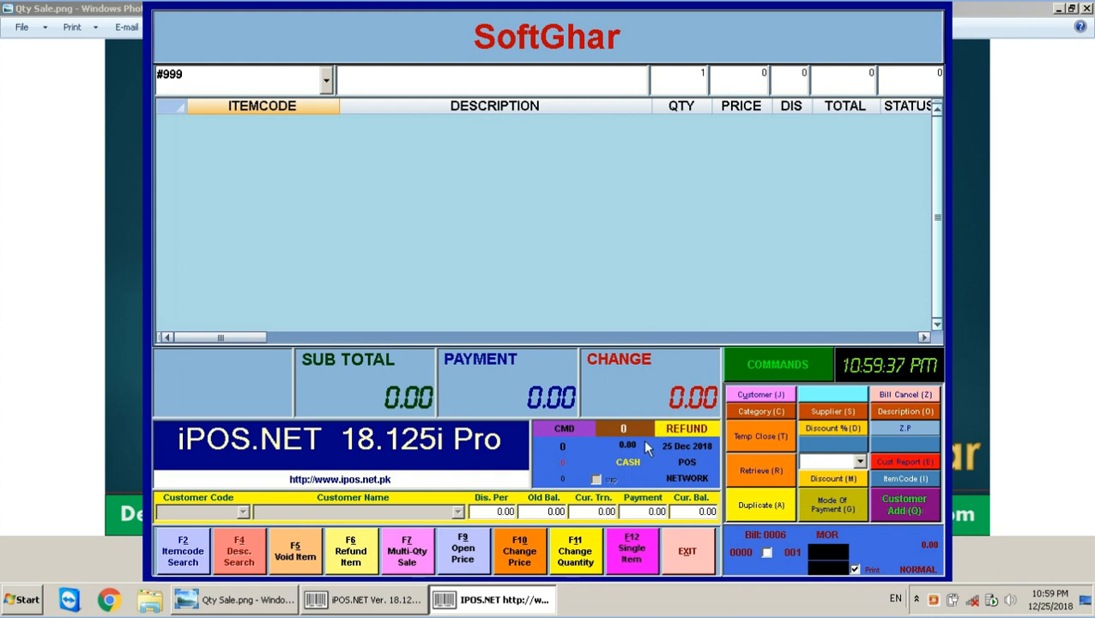
{"action": "key", "text": "Return"}
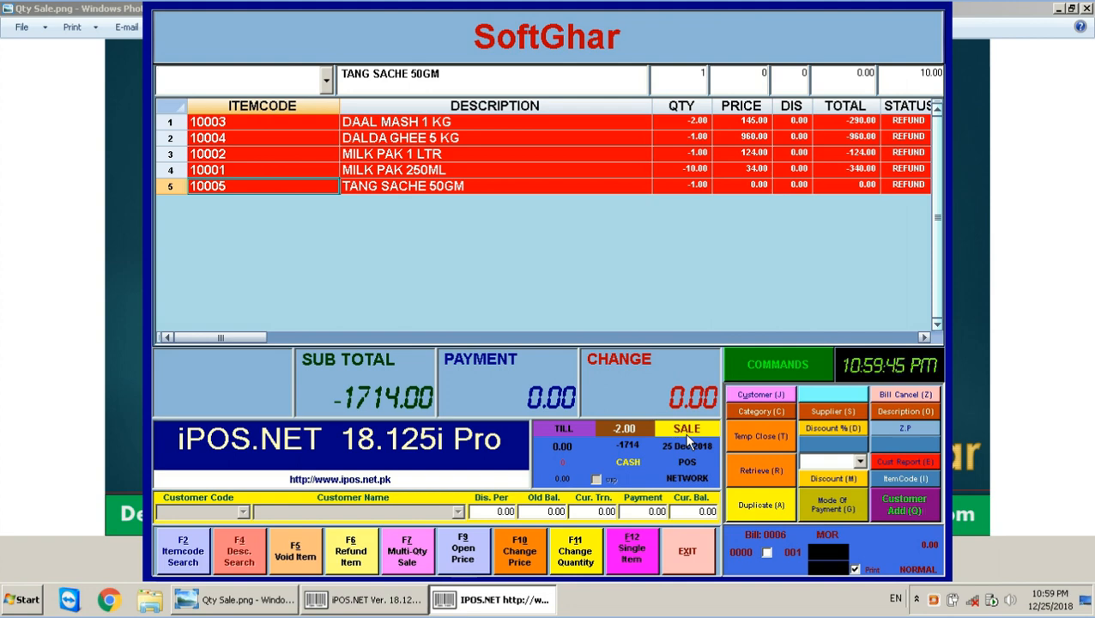
Save the -1714.00 refund bill, printing its receipt, and close the preview.
{"action": "key", "text": "Return"}
{"action": "key", "text": "Return"}
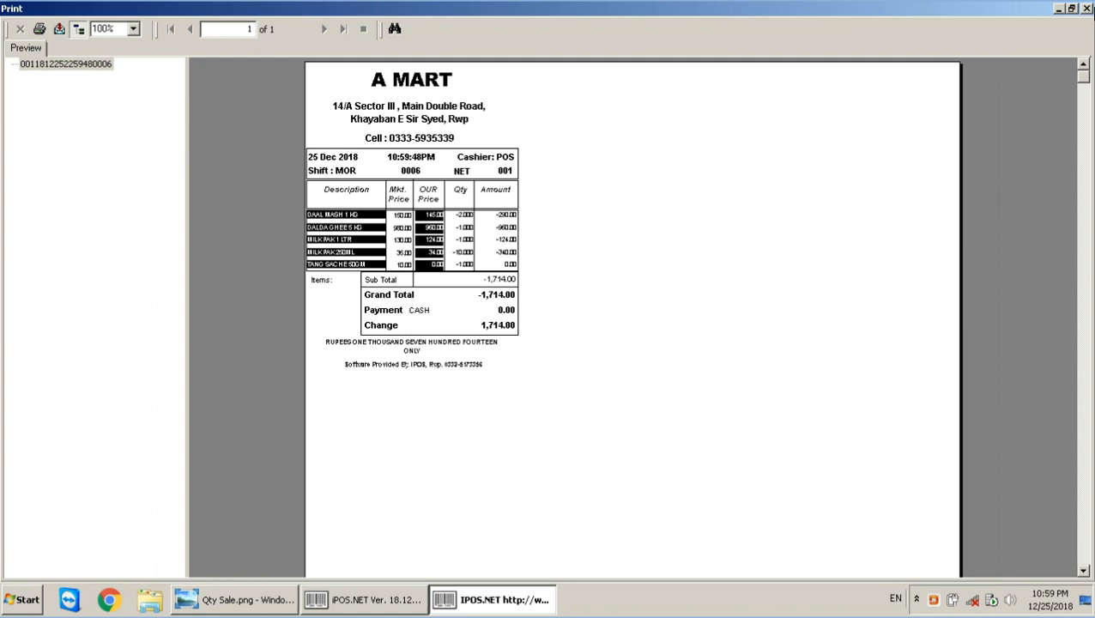
{"action": "left_click", "coordinate": [1087, 8]}
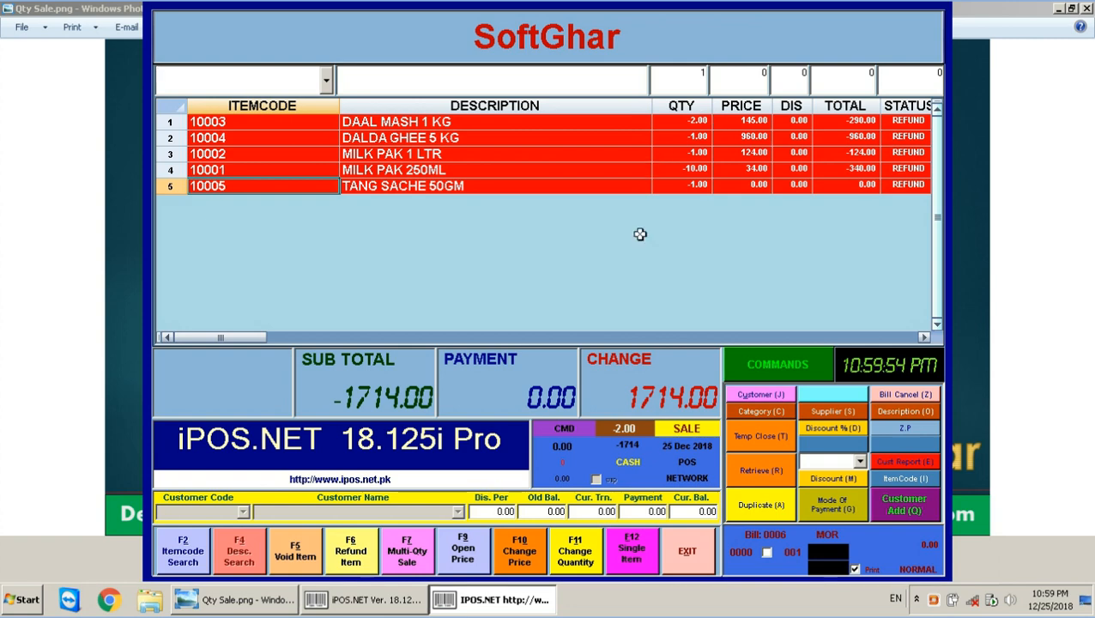